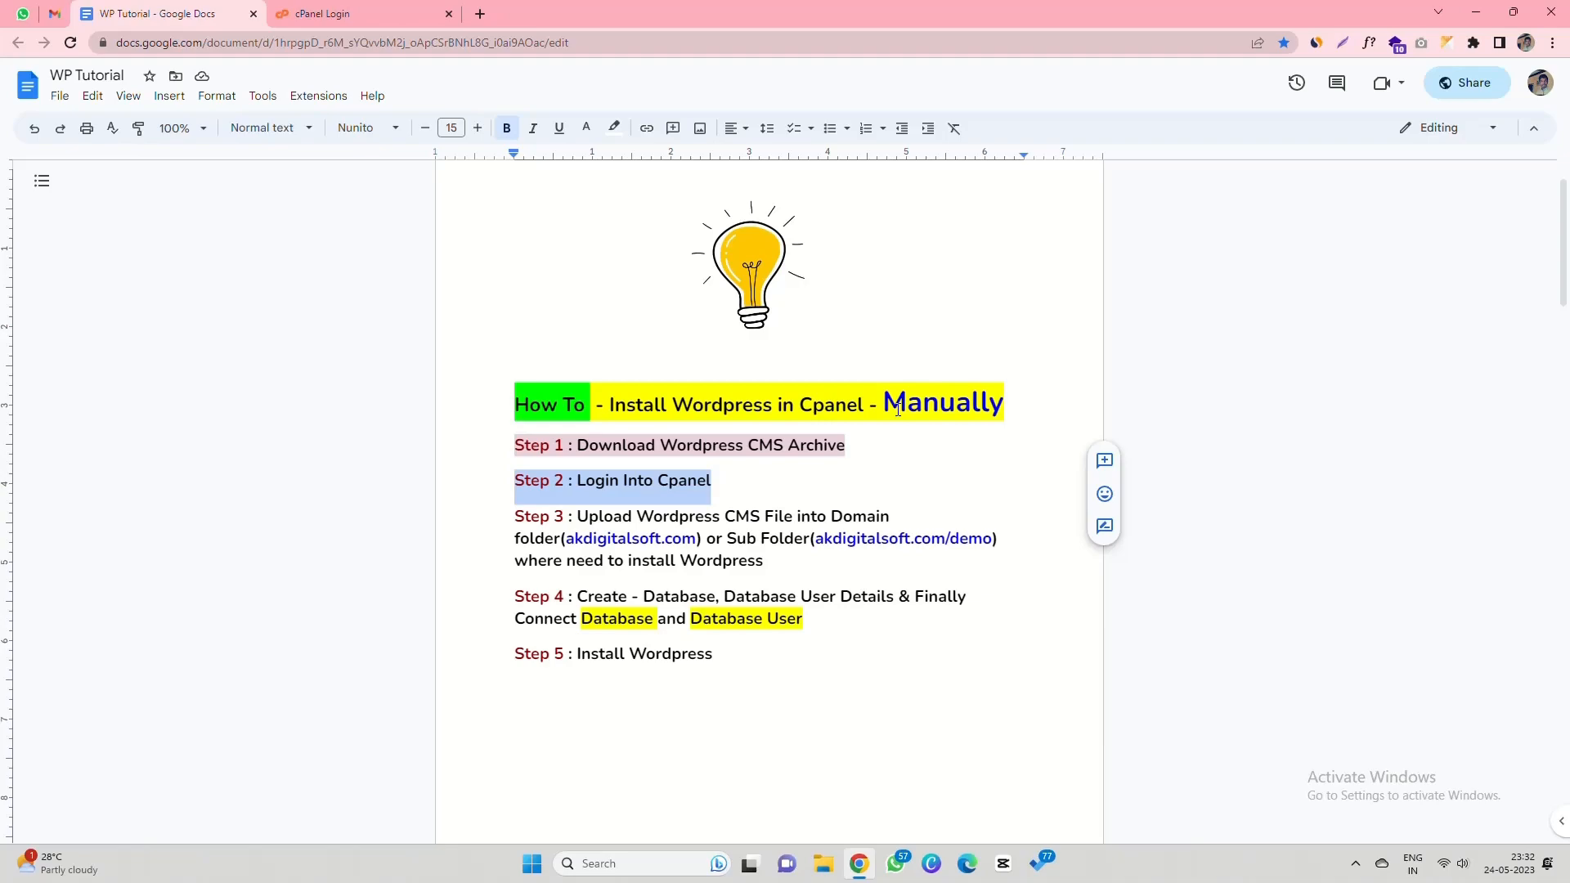
# - Review the tutorial's title and its Download WordPress CMS Archive step in the document
pyautogui.tripleClick(627, 405)
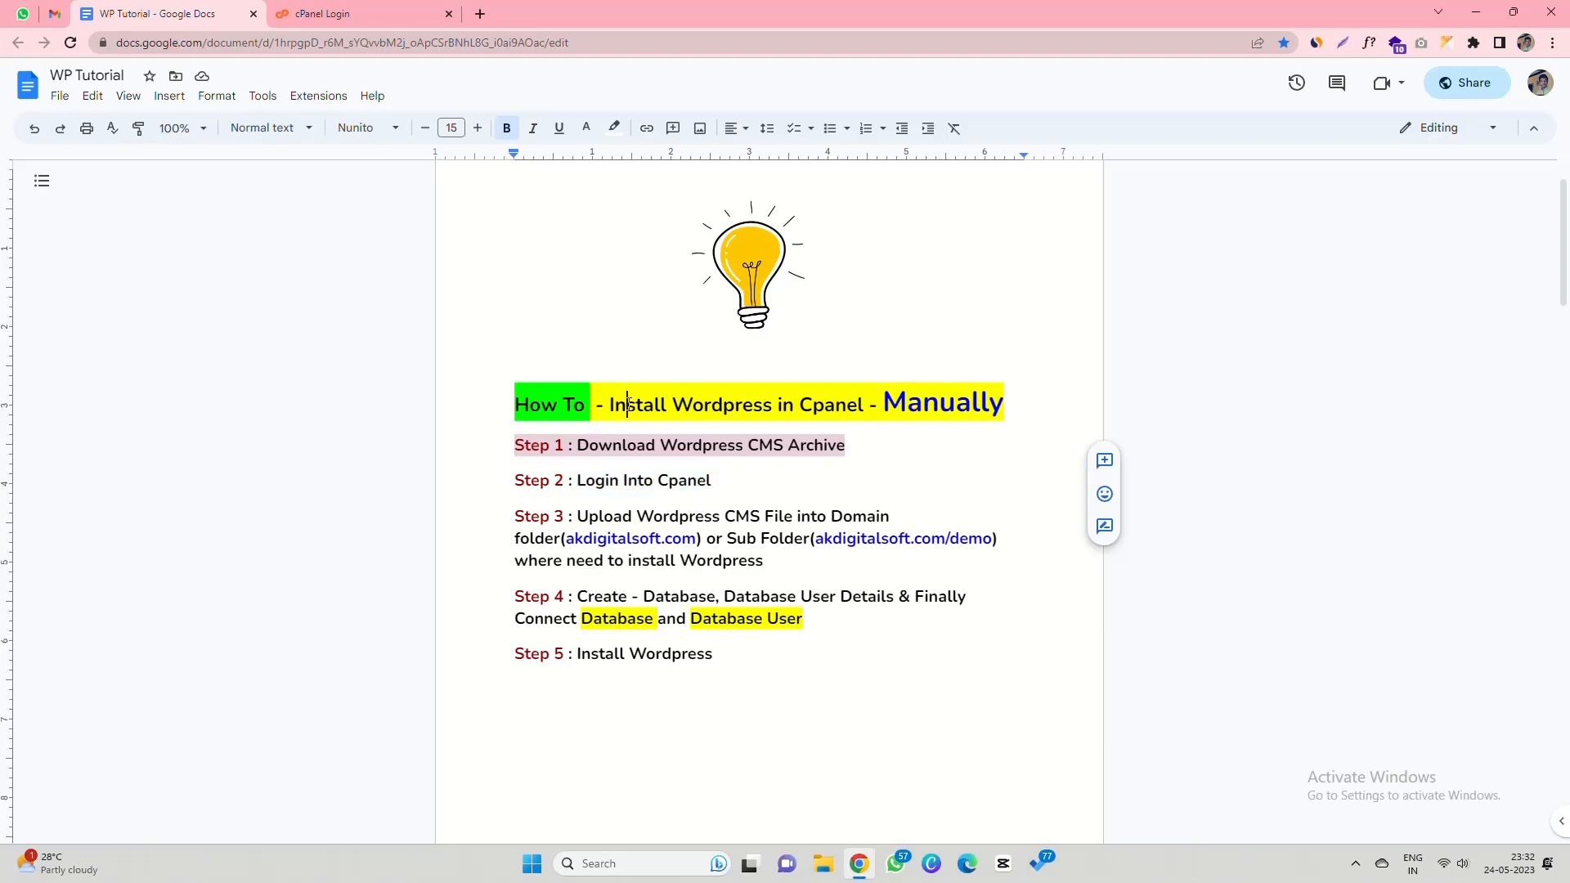
pyautogui.click(705, 405)
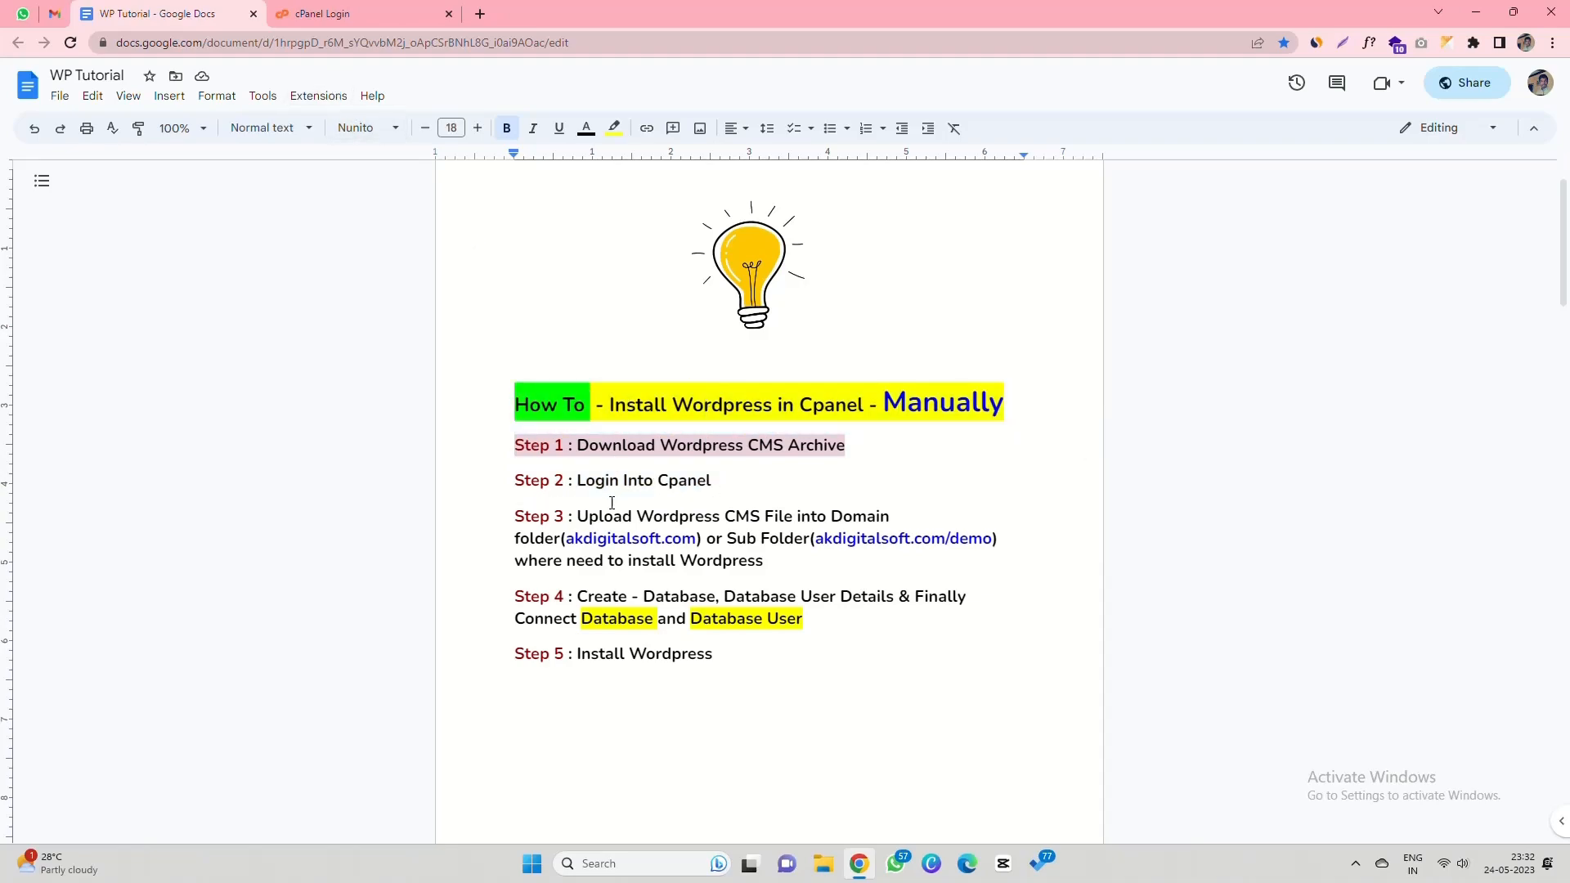
pyautogui.moveTo(578, 445); pyautogui.dragTo(838, 449)
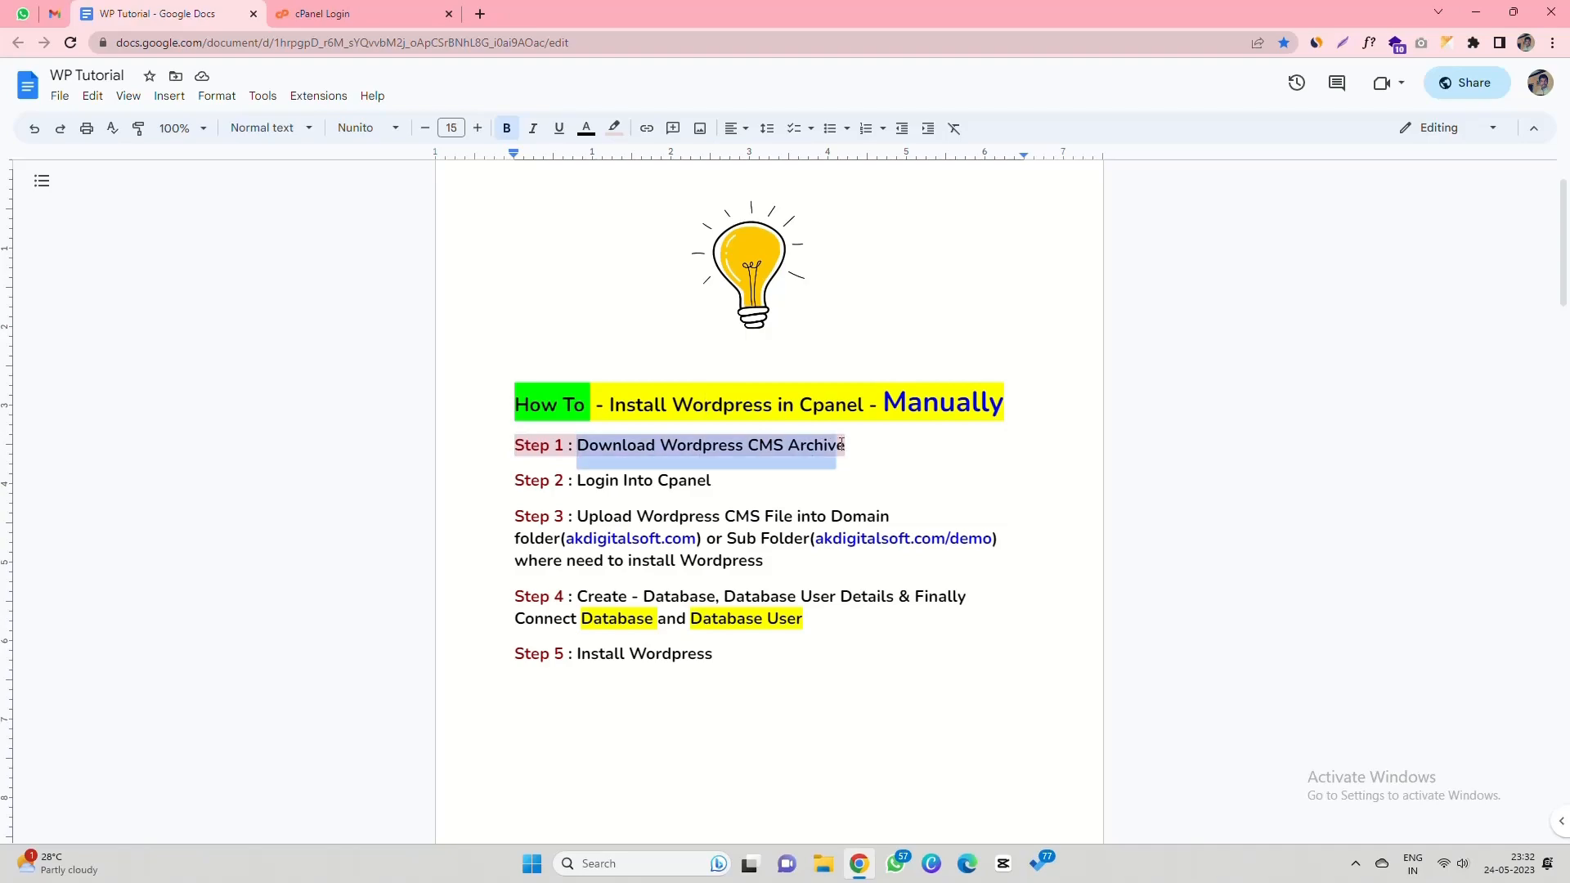
# - Search for the WordPress Release Archive and save the wordpress-6.2.2 zip to Downloads
pyautogui.click(479, 13)
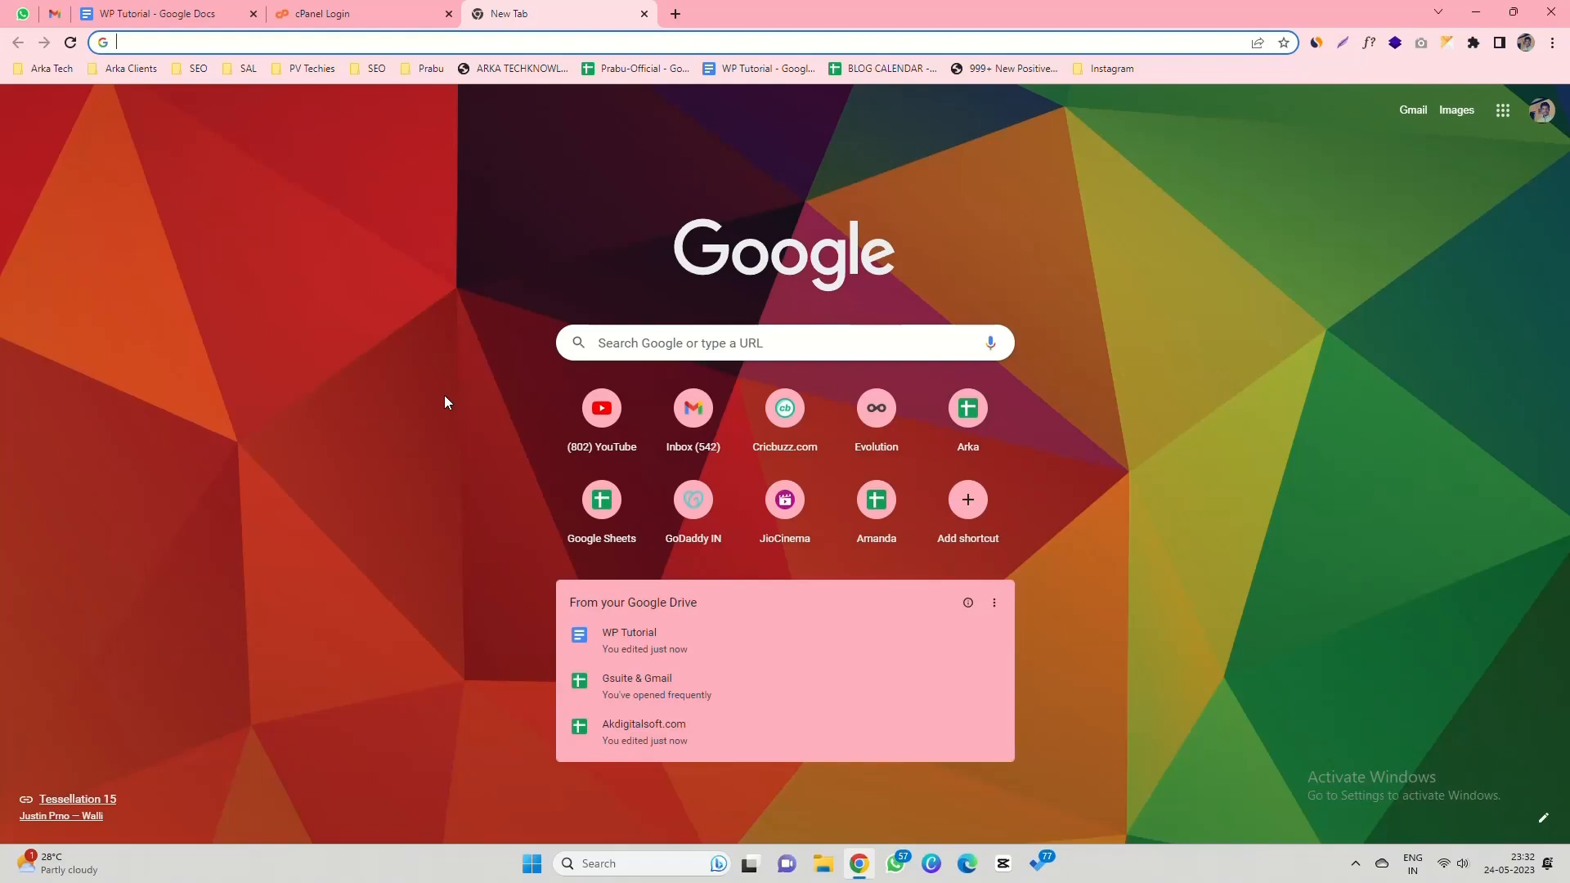
pyautogui.write('Wordpress')
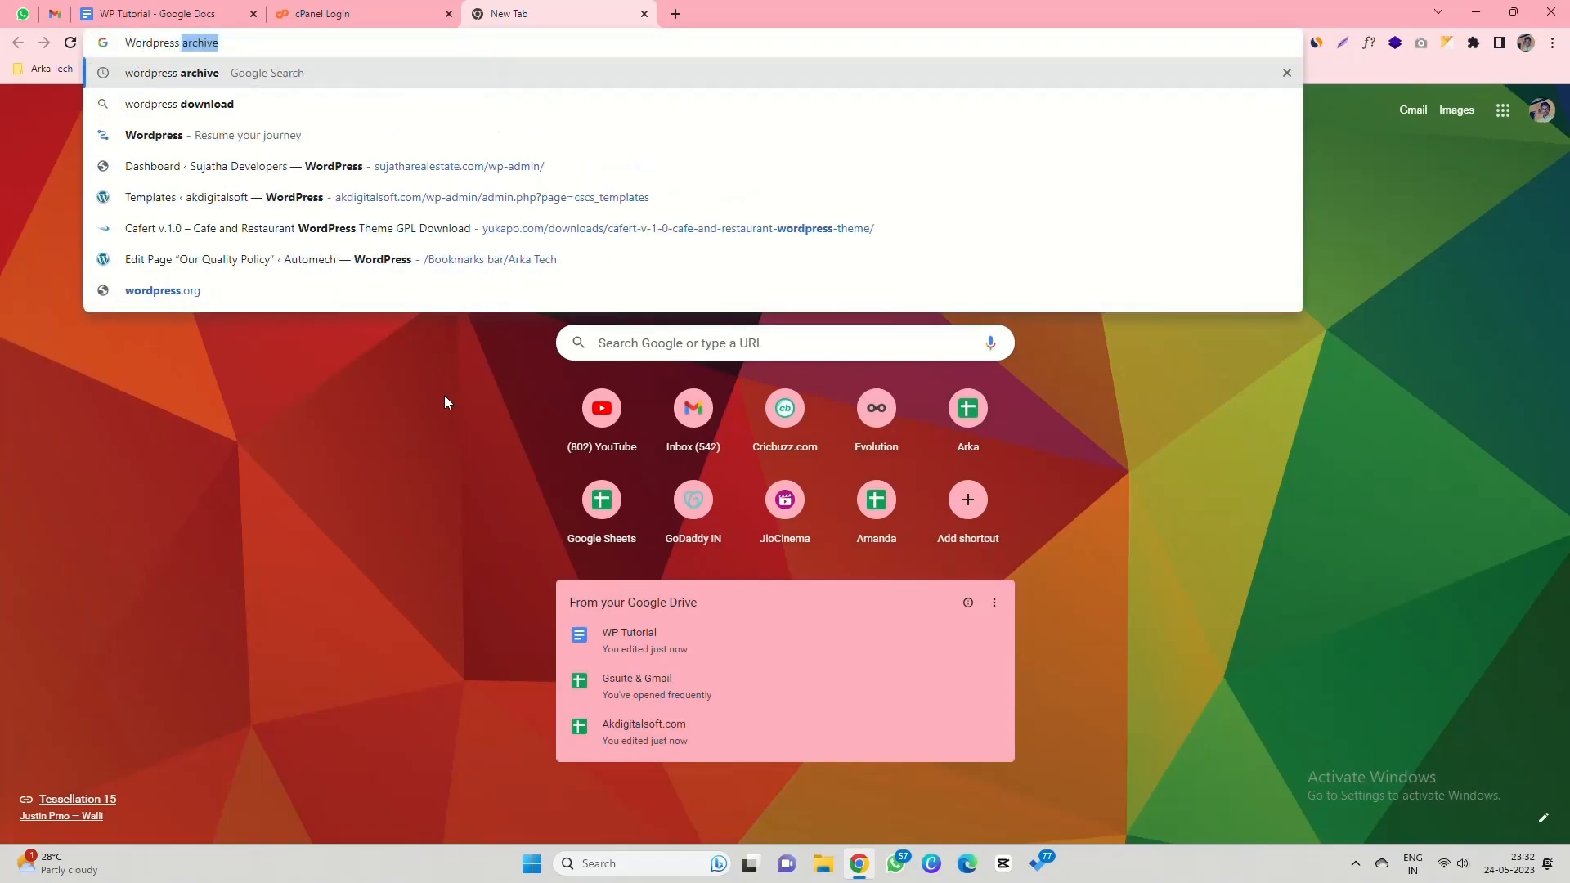
pyautogui.press('Return')
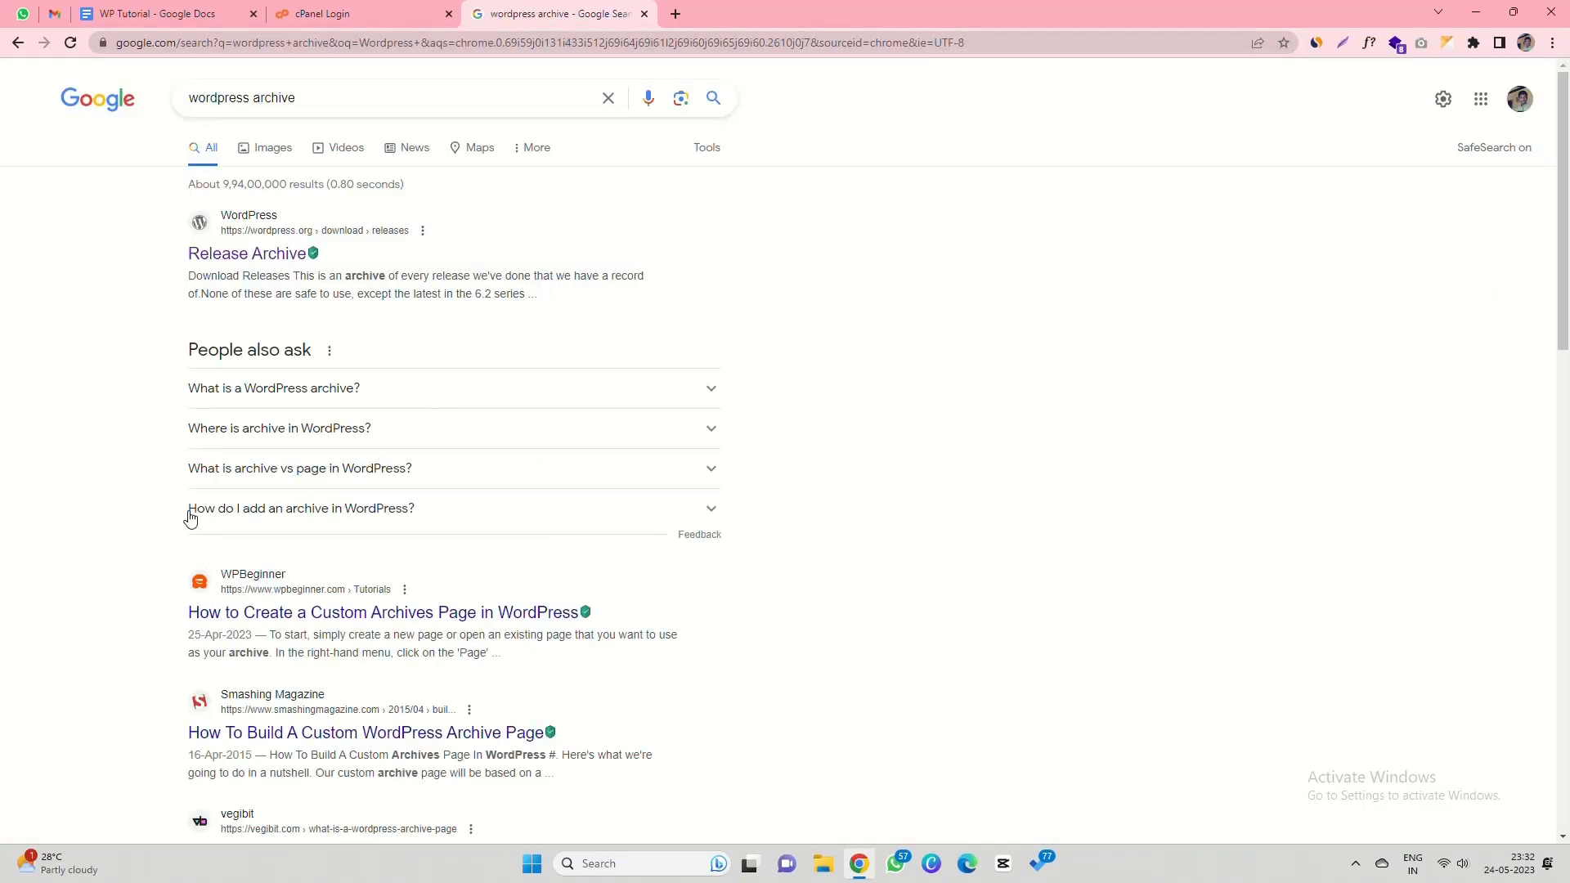
pyautogui.click(235, 259)
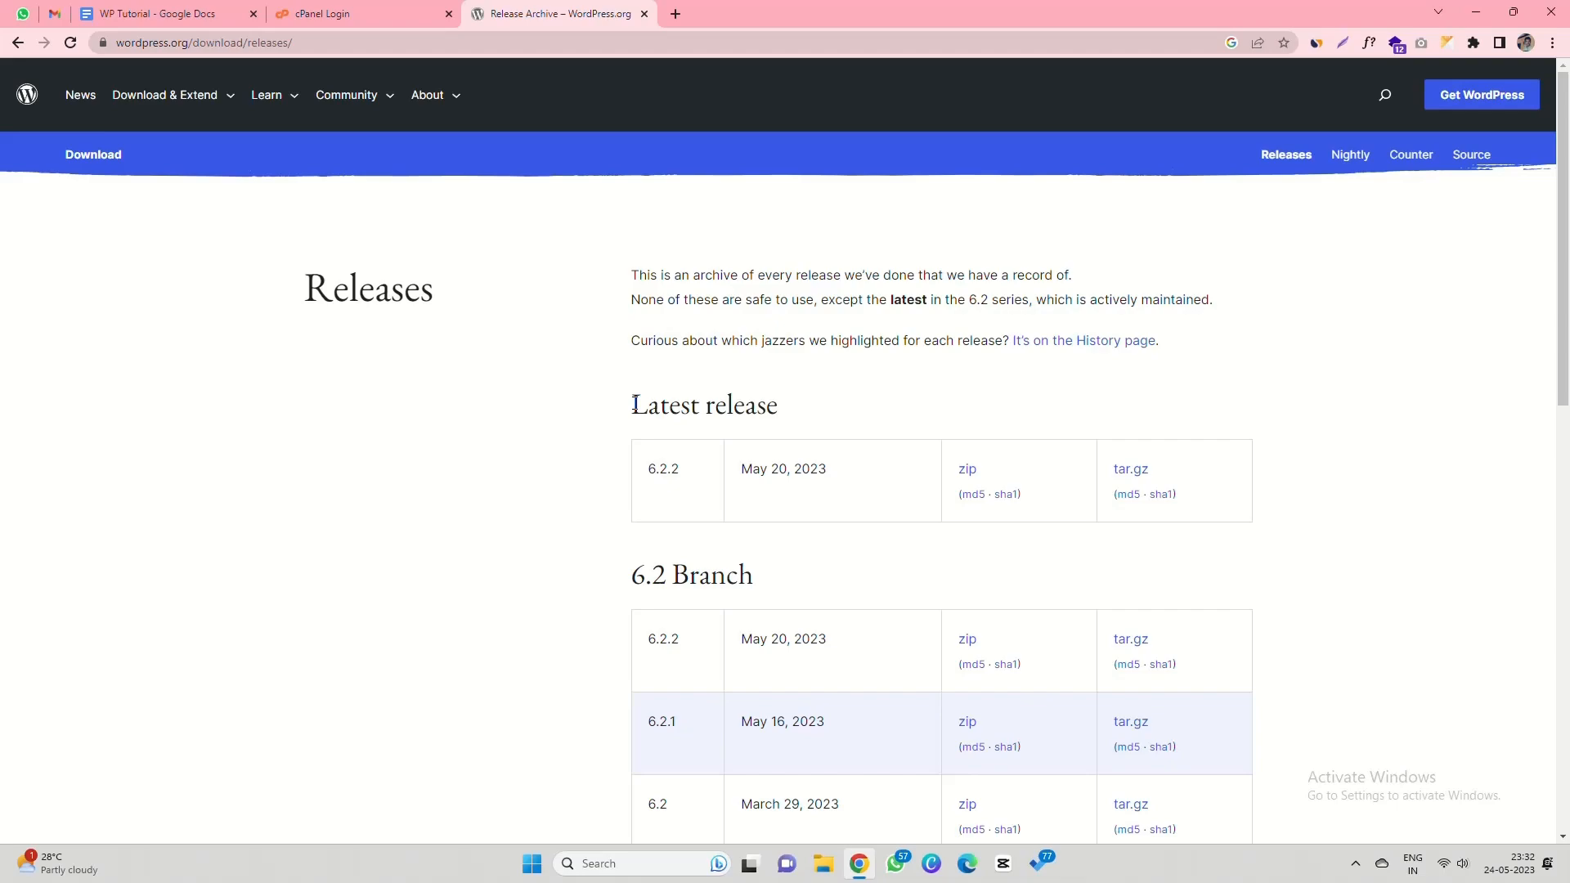
pyautogui.moveTo(631, 405); pyautogui.dragTo(791, 411)
pyautogui.moveTo(651, 477); pyautogui.dragTo(692, 472)
pyautogui.click(966, 474)
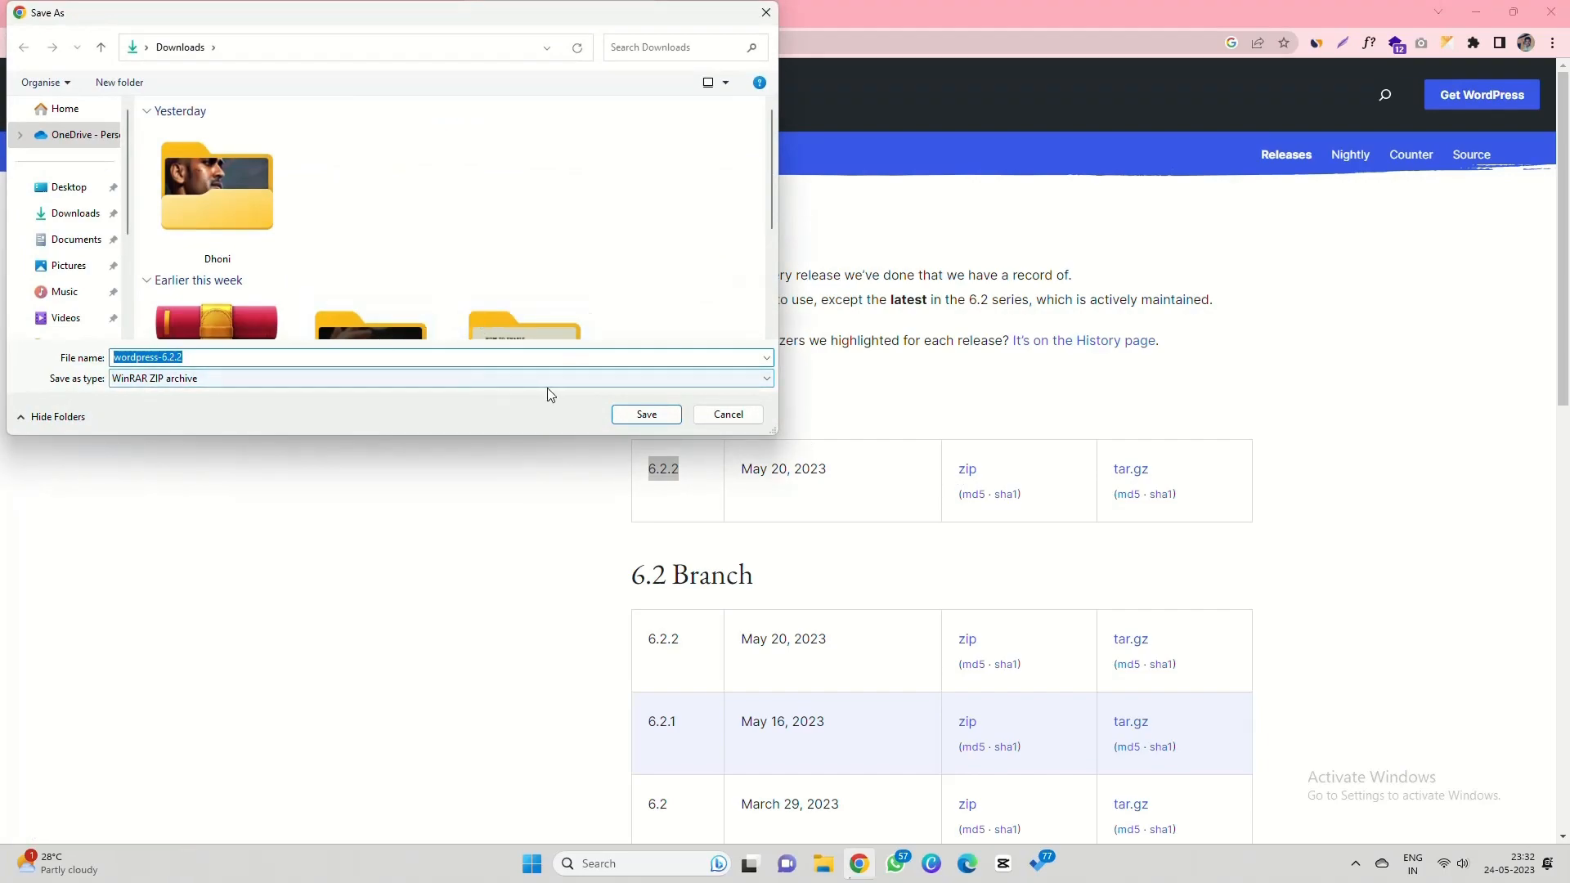
pyautogui.click(646, 414)
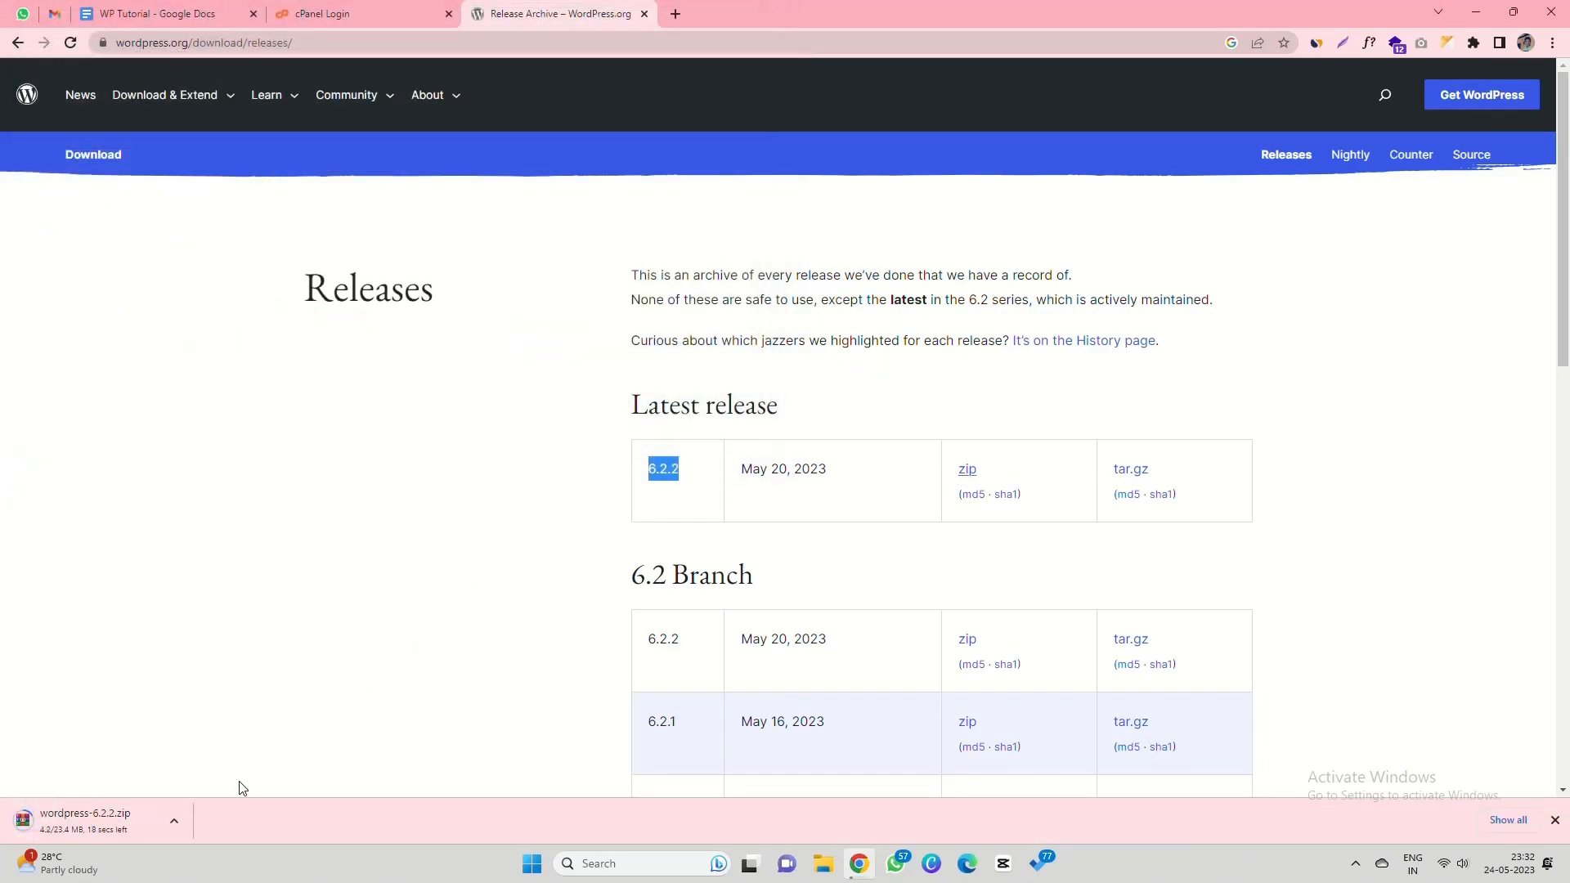
# - Show the downloaded wordpress-6.2.2 zip in its Downloads folder
pyautogui.click(175, 820)
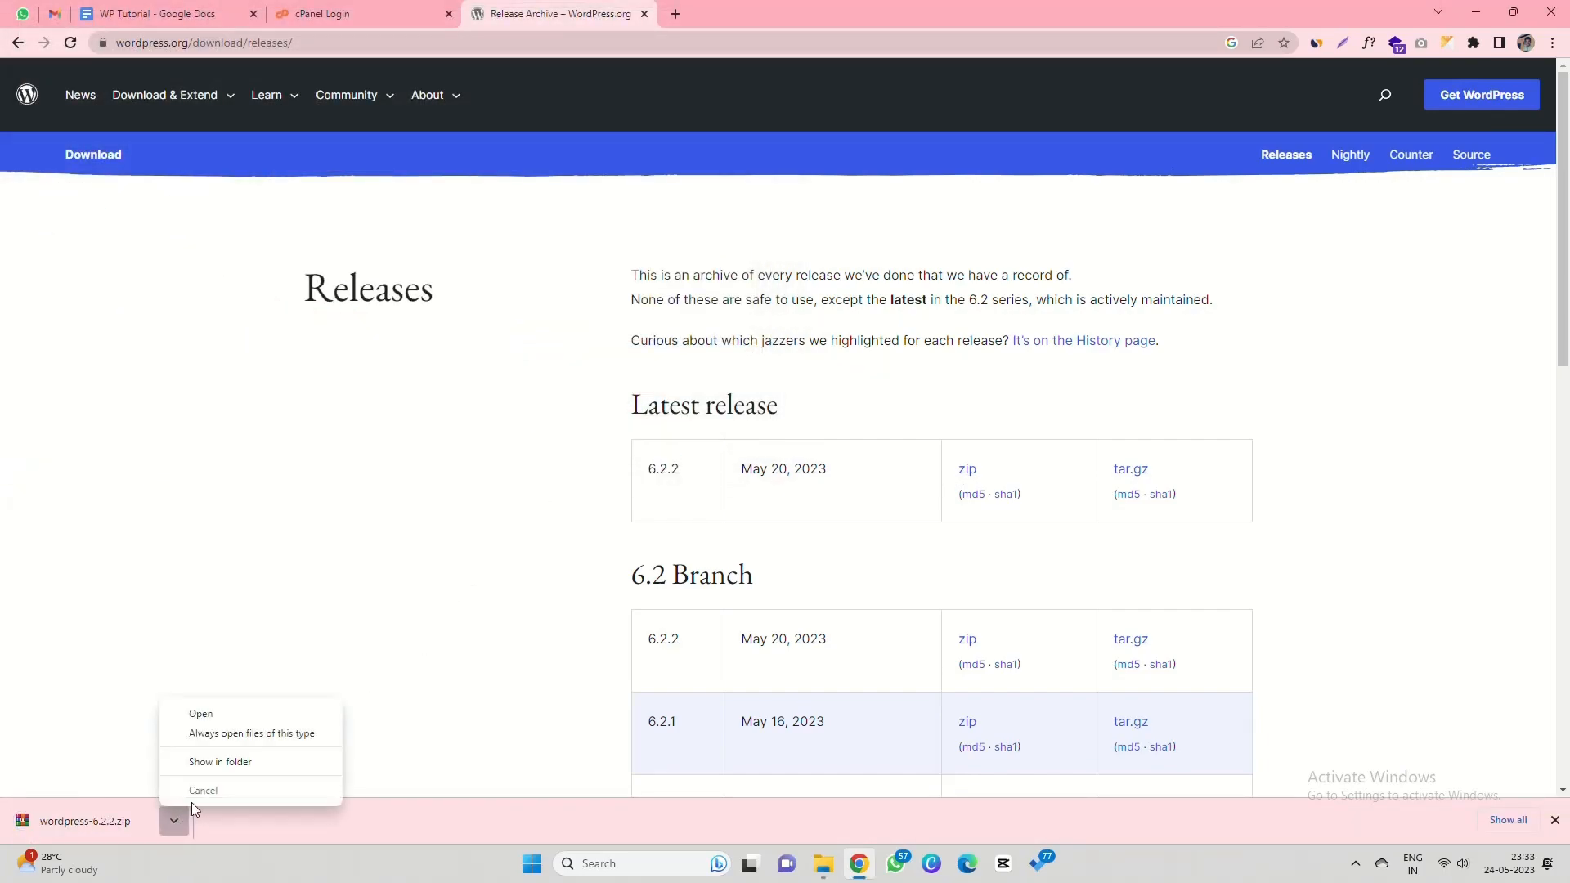
pyautogui.click(236, 764)
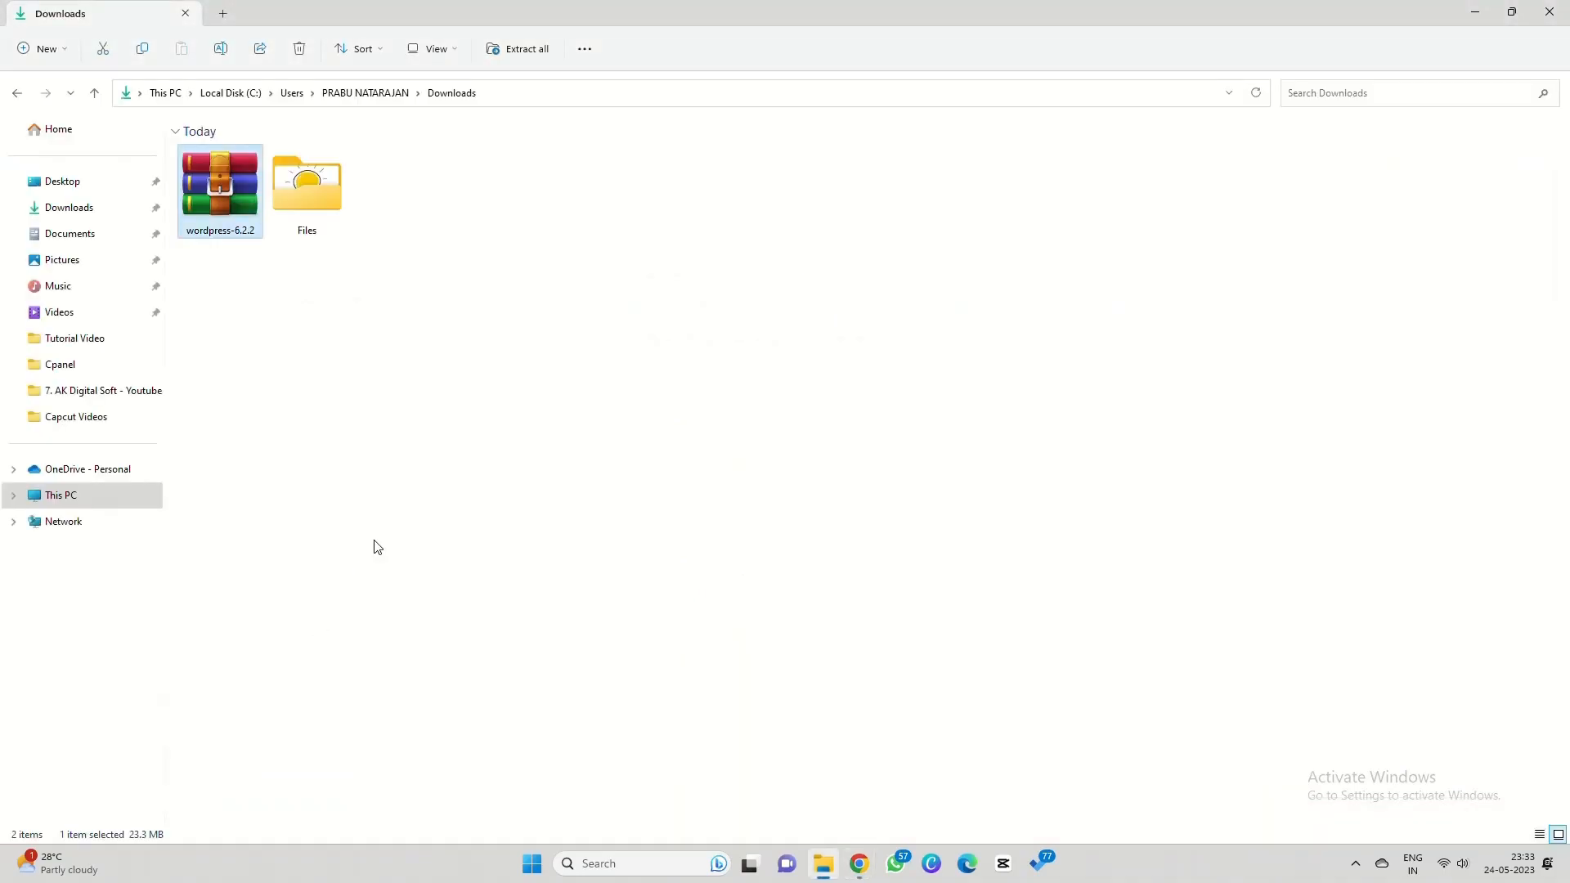
pyautogui.click(210, 201)
# - Review Steps 1 and 2 in the tutorial document, then log in to cPanel
pyautogui.hotkey('alt', 'Tab')
pyautogui.click(366, 6)
pyautogui.hotkey('ctrl', 'shift', 'Tab')
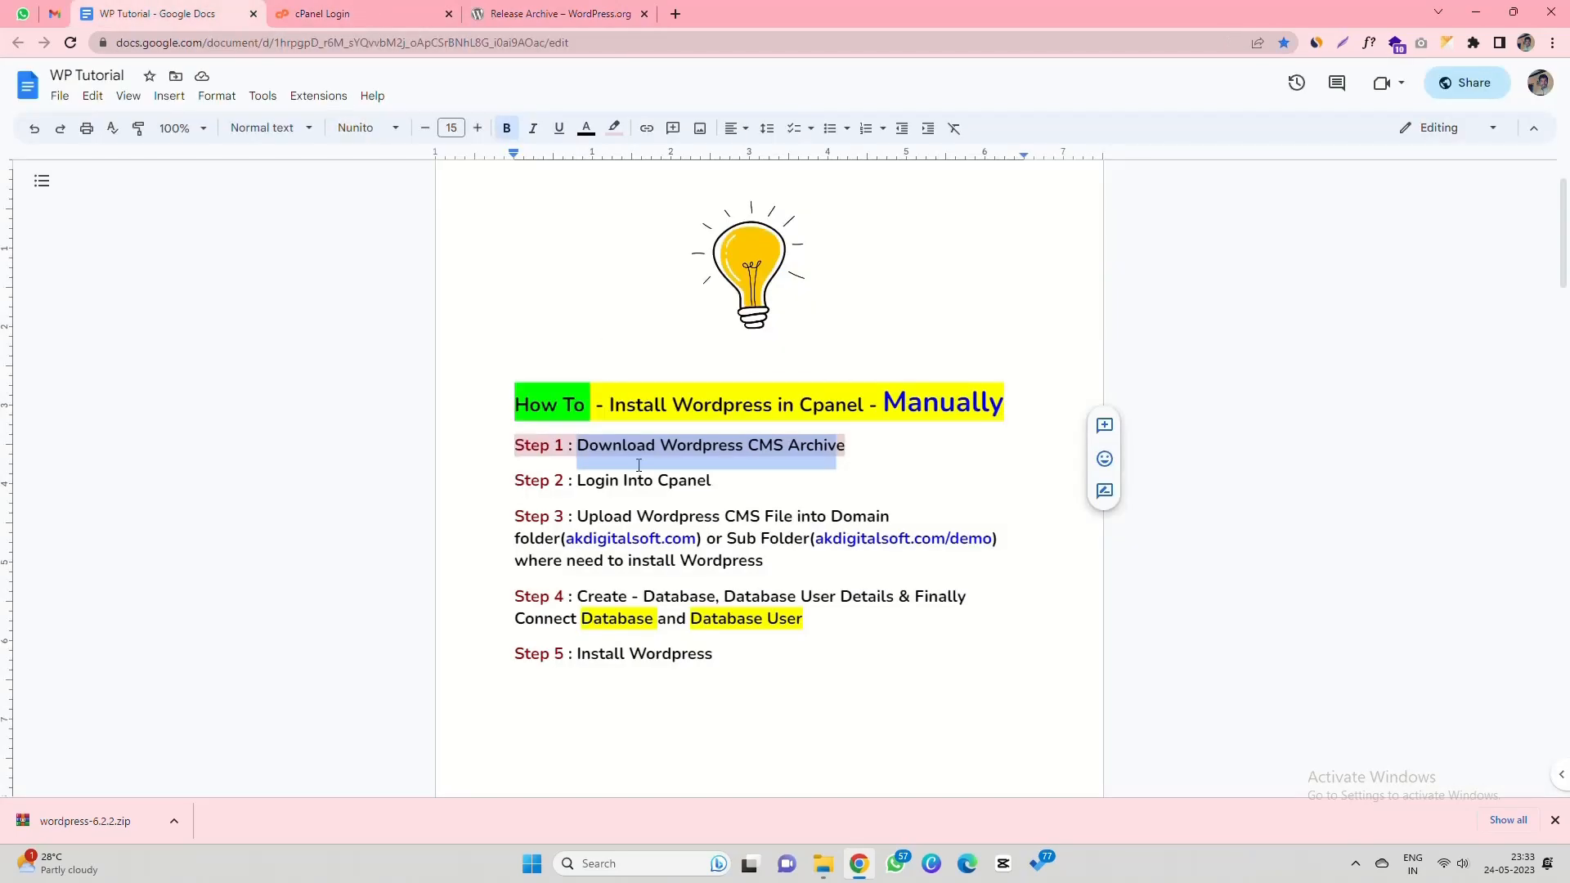
pyautogui.click(515, 448)
pyautogui.tripleClick(824, 445)
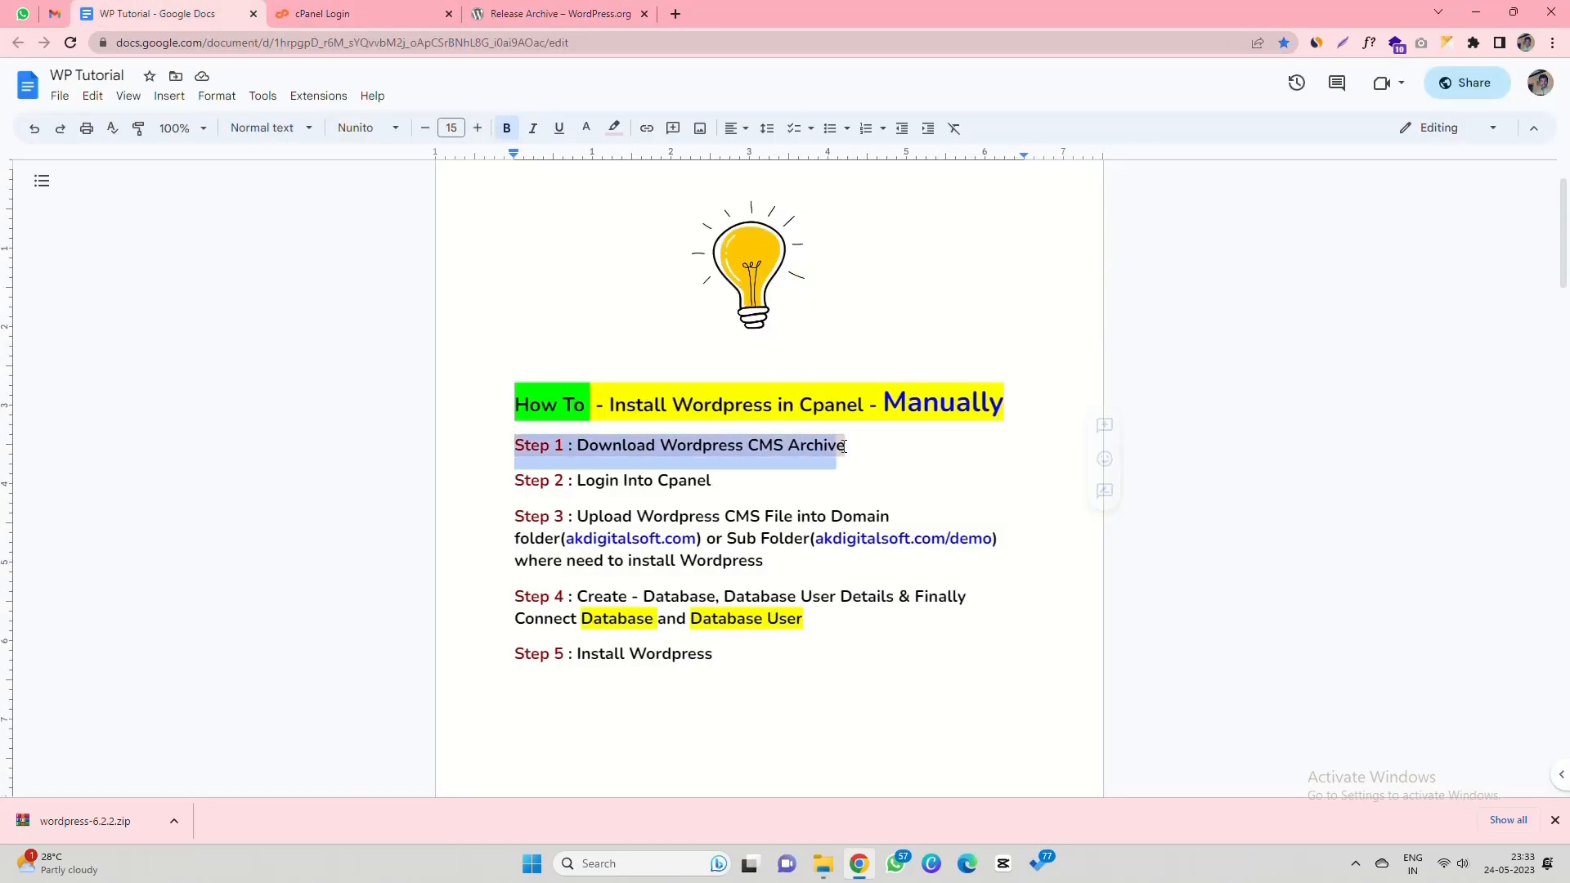
pyautogui.moveTo(517, 485); pyautogui.dragTo(714, 482)
pyautogui.click(345, 9)
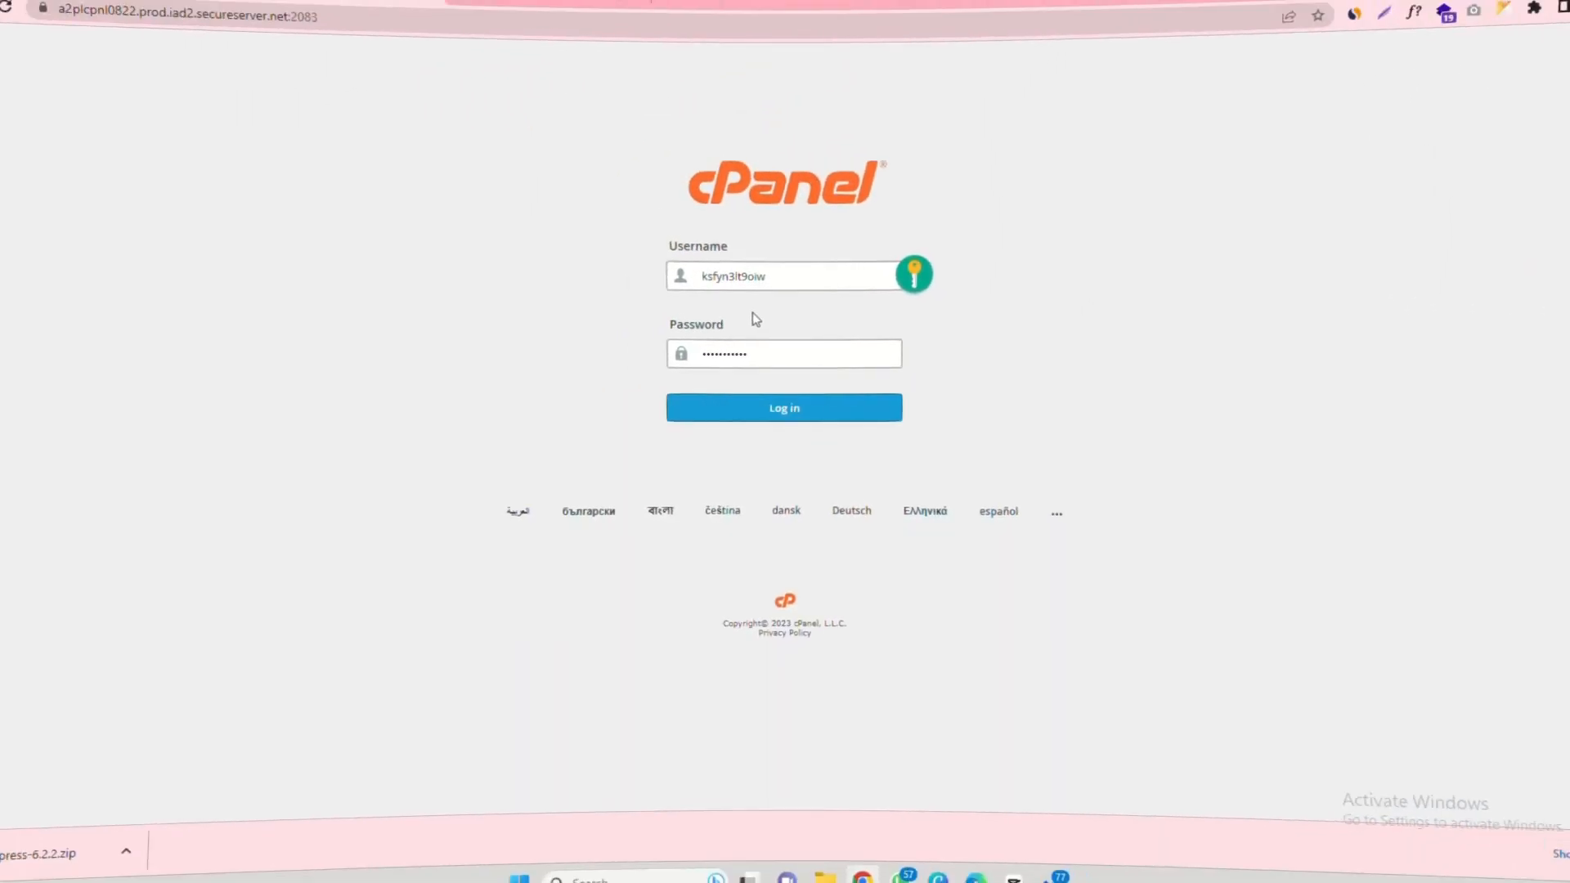
pyautogui.click(696, 409)
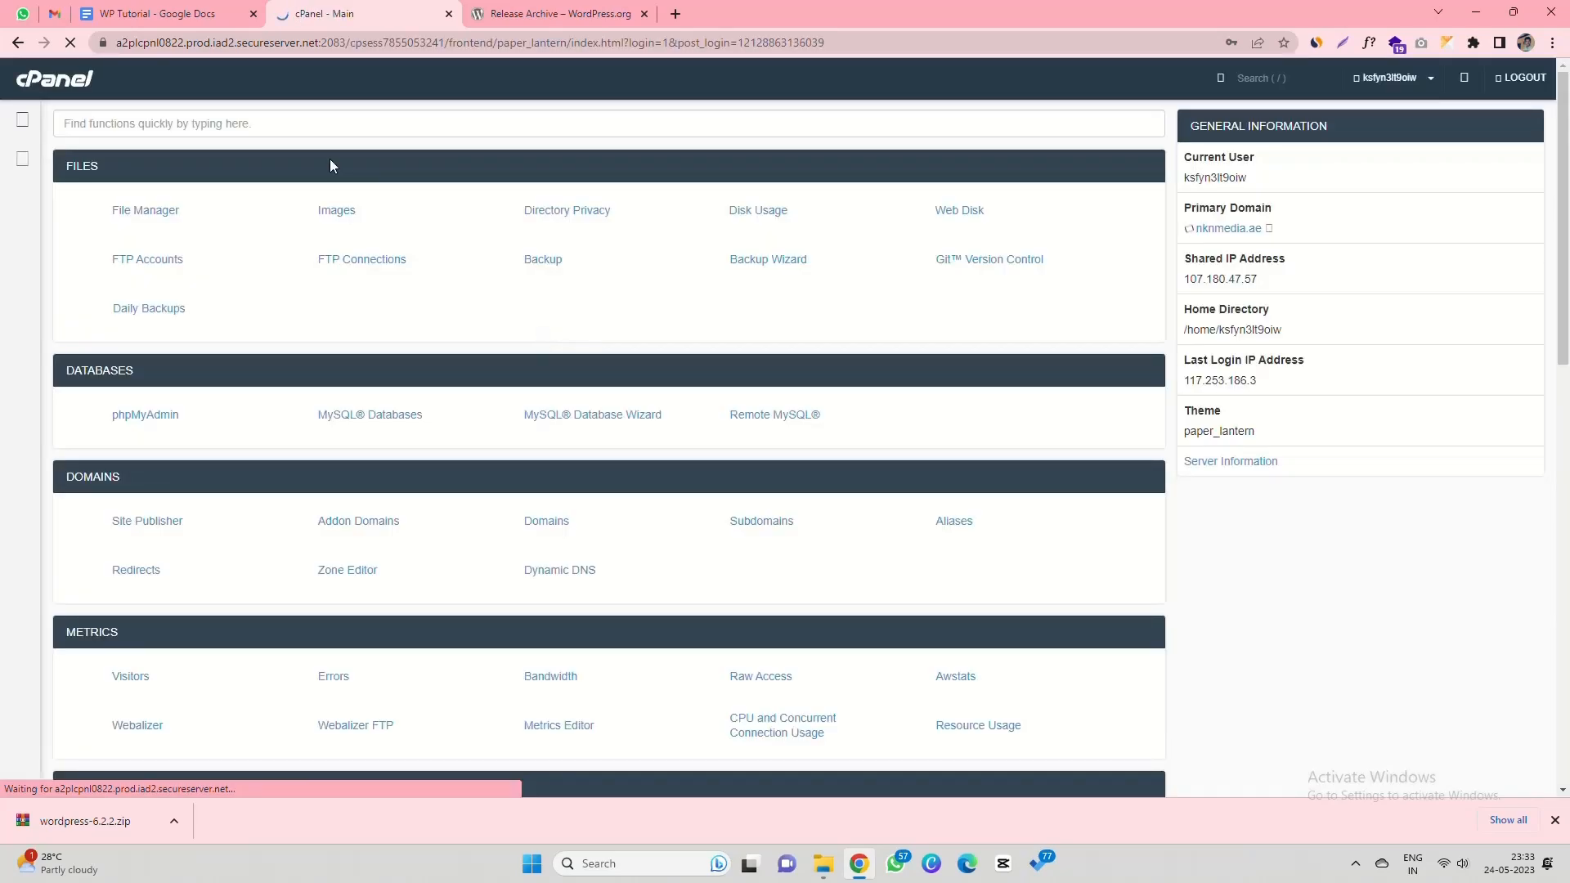
# - Highlight the Step 2 'Login Into Cpanel' line in light pink
pyautogui.click(149, 10)
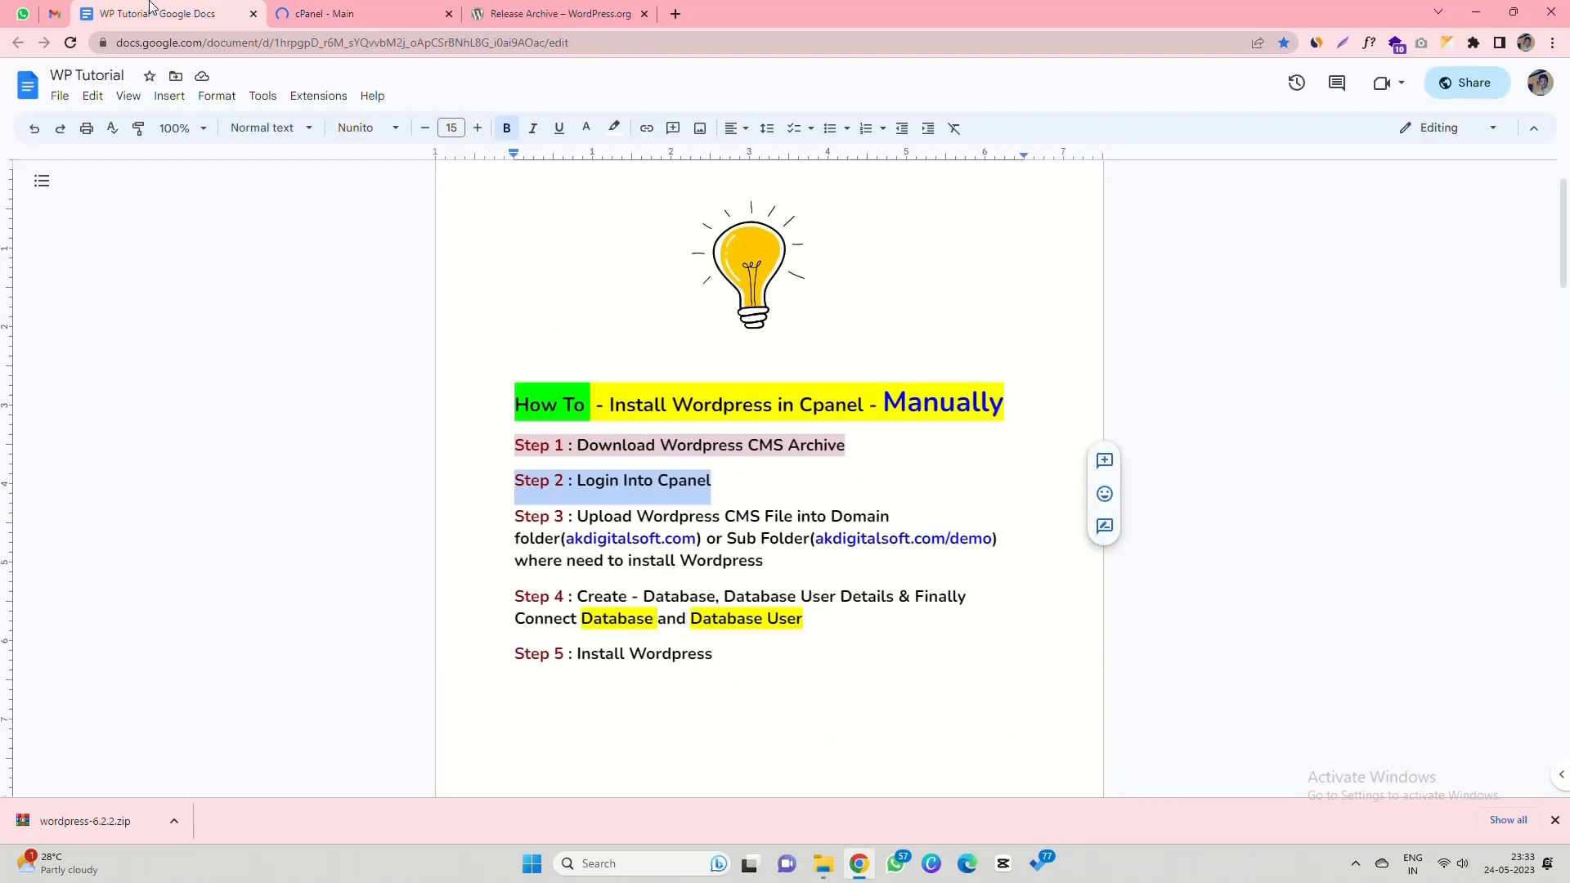
pyautogui.moveTo(514, 485); pyautogui.dragTo(722, 486)
pyautogui.click(614, 128)
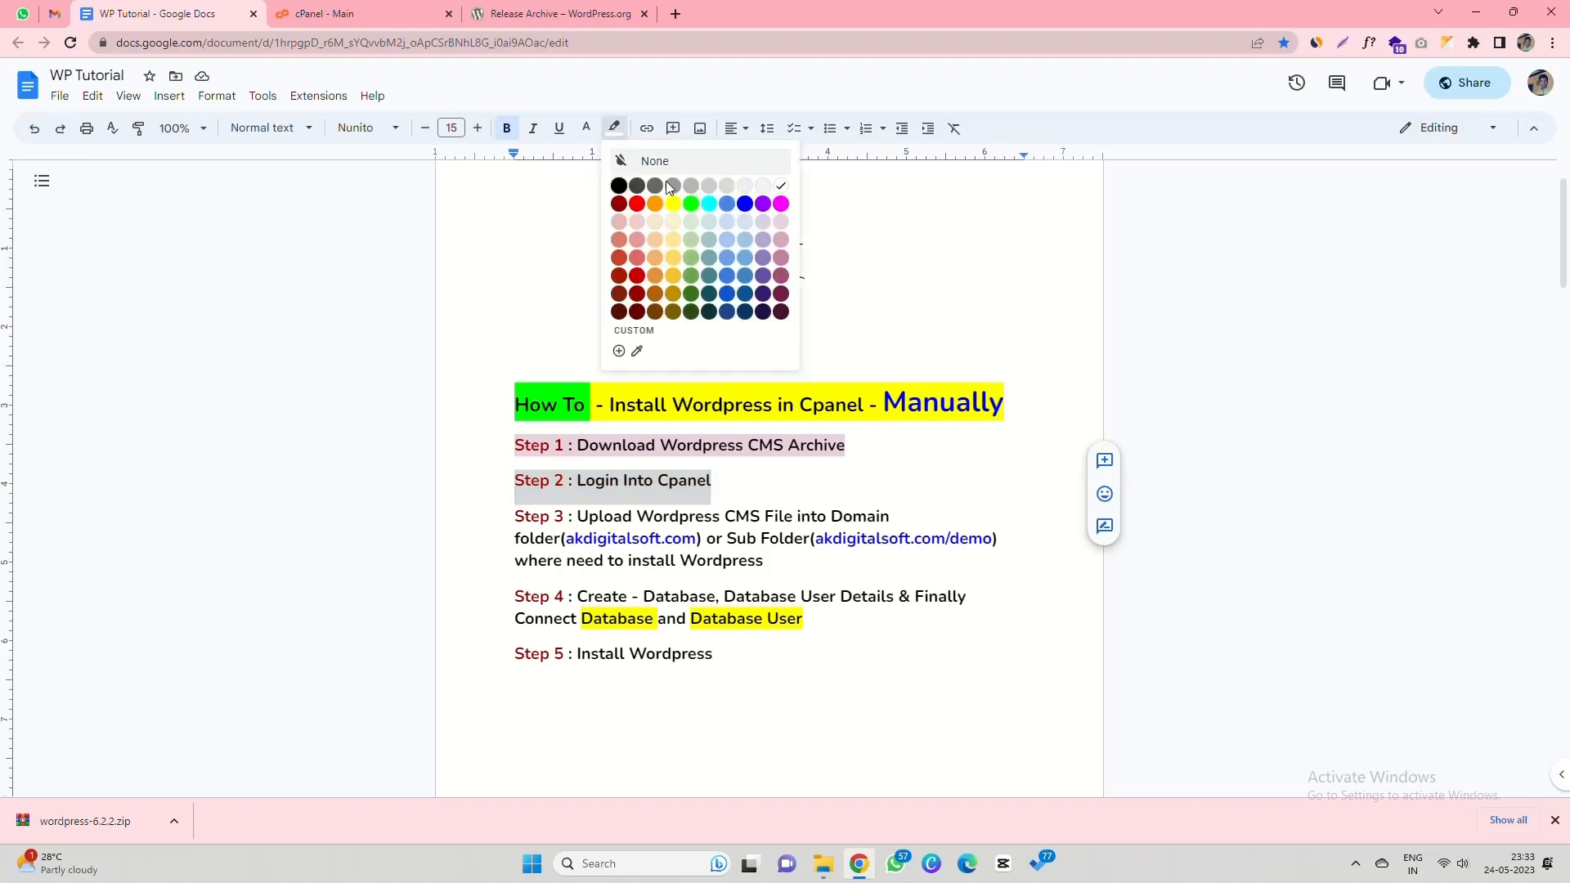
pyautogui.click(783, 222)
# - Read the Step 3 instruction about uploading to a Sub Folder, then return to cPanel
pyautogui.scroll(-1, 569, 457)
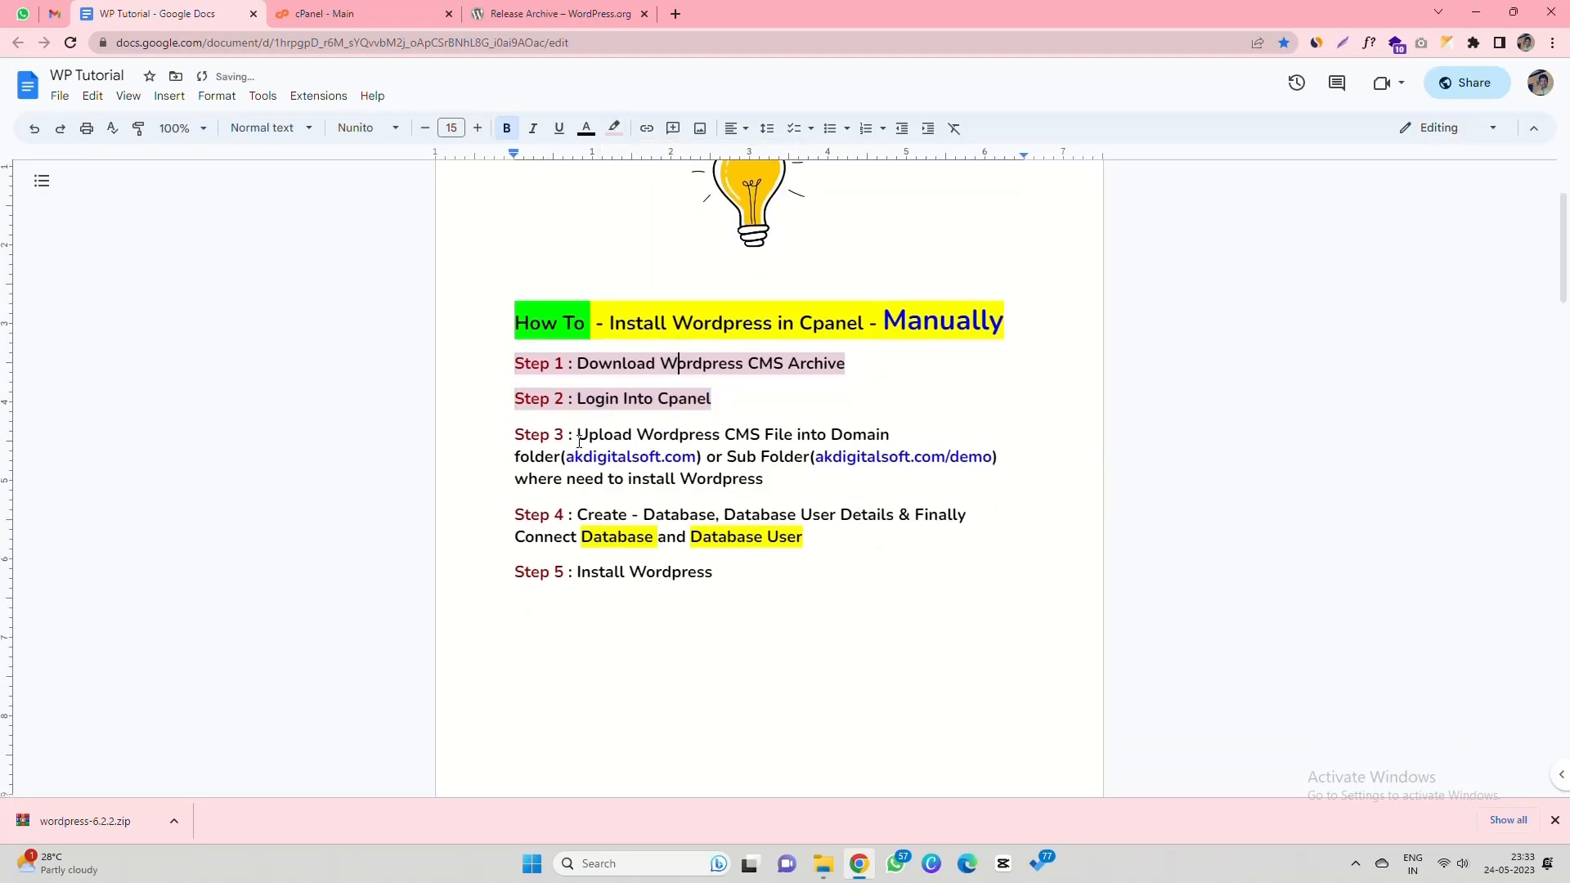
pyautogui.moveTo(579, 442); pyautogui.dragTo(886, 445)
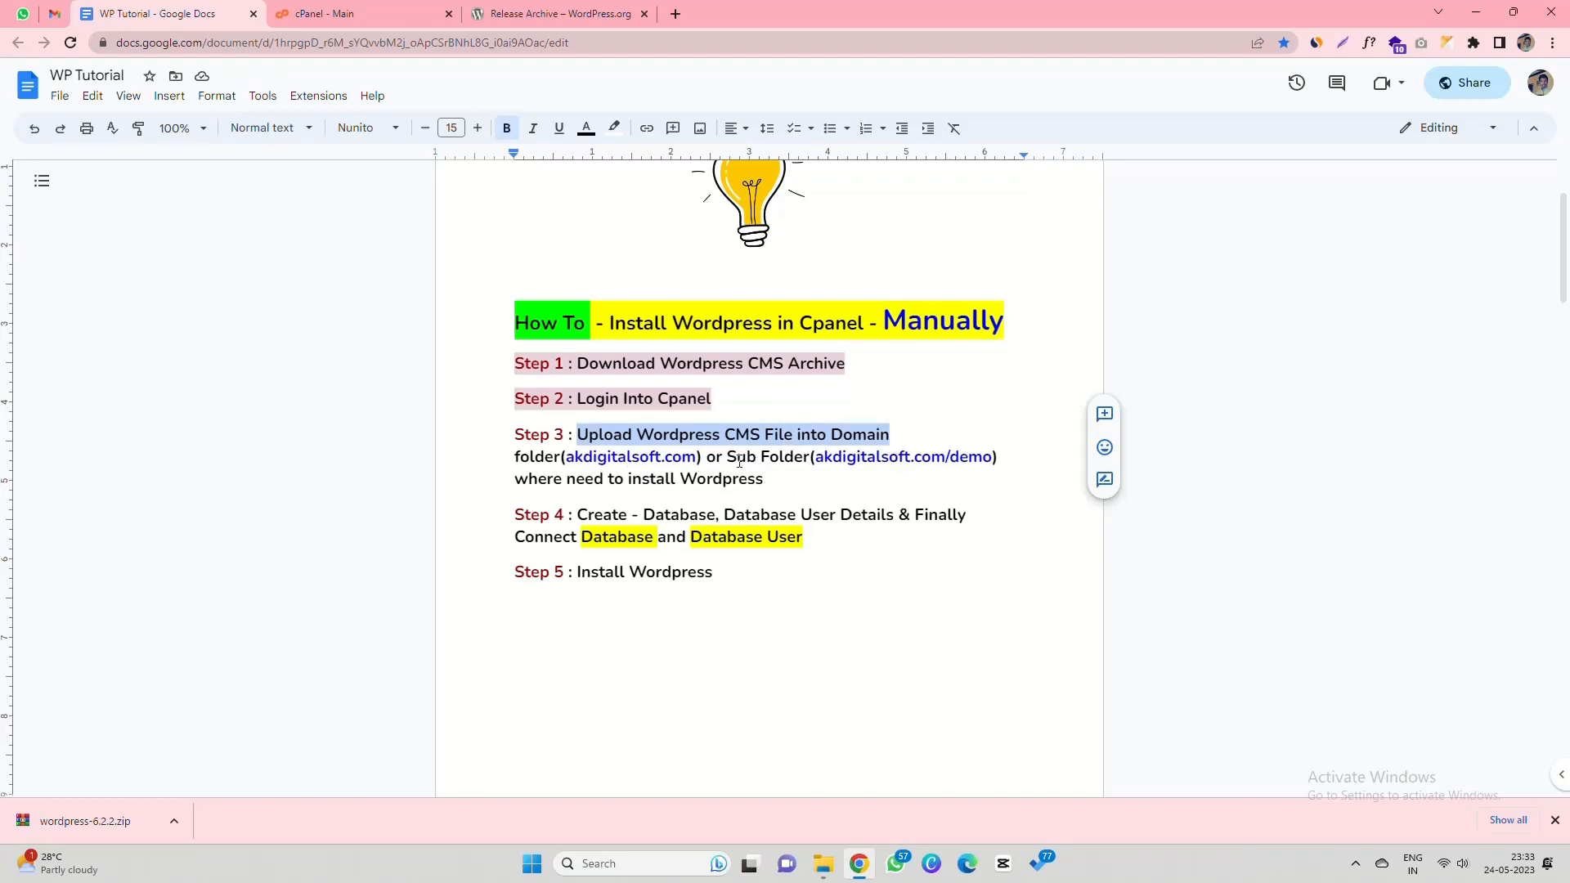
pyautogui.moveTo(739, 460); pyautogui.dragTo(808, 458)
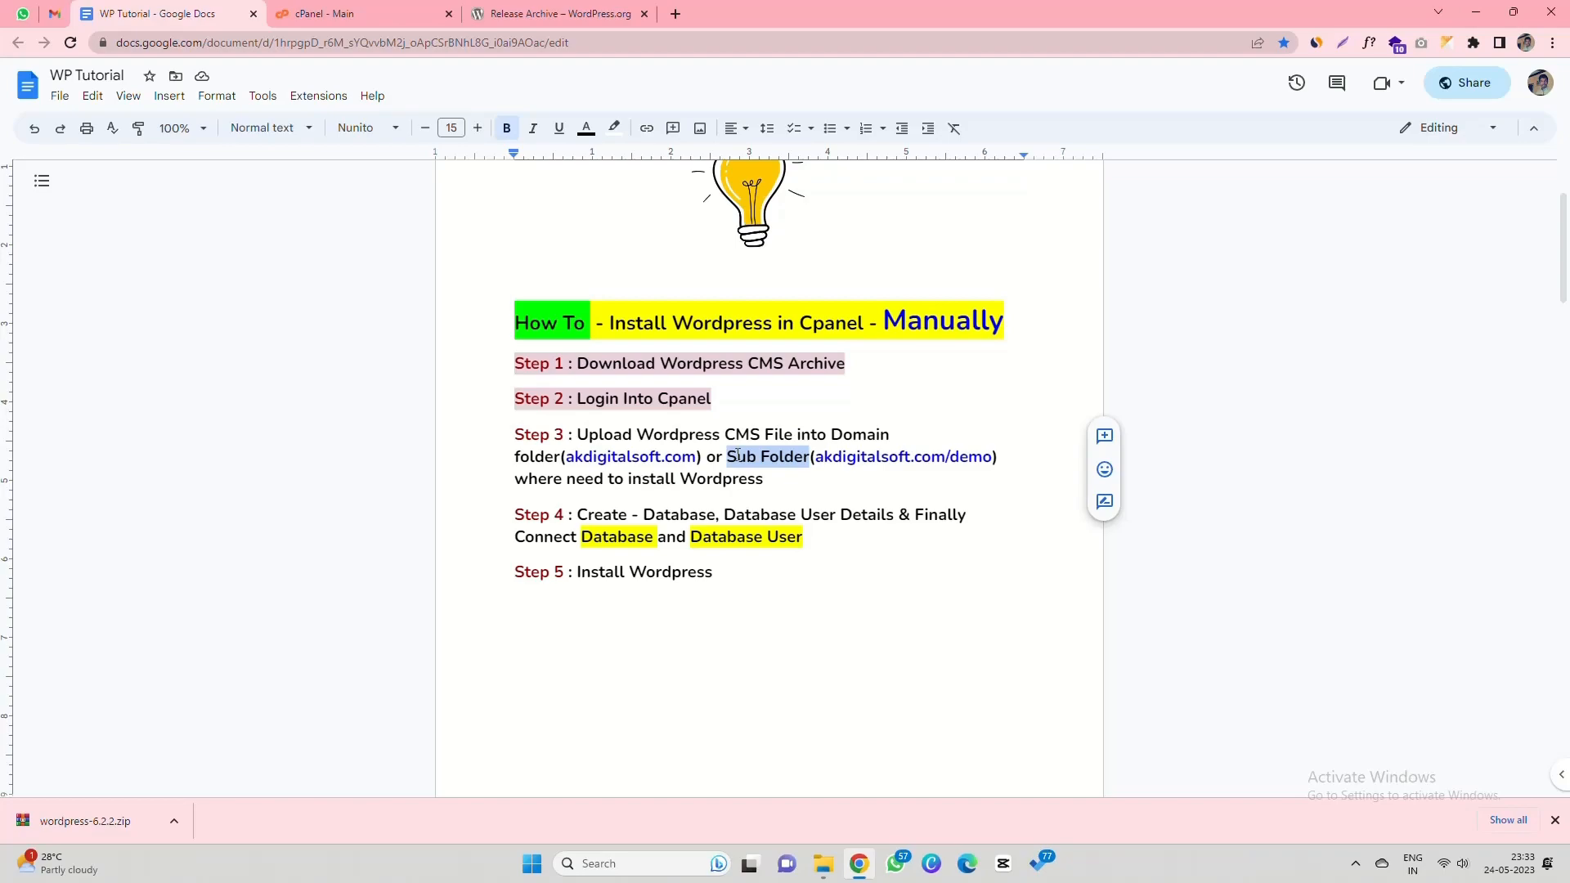
pyautogui.click(361, 4)
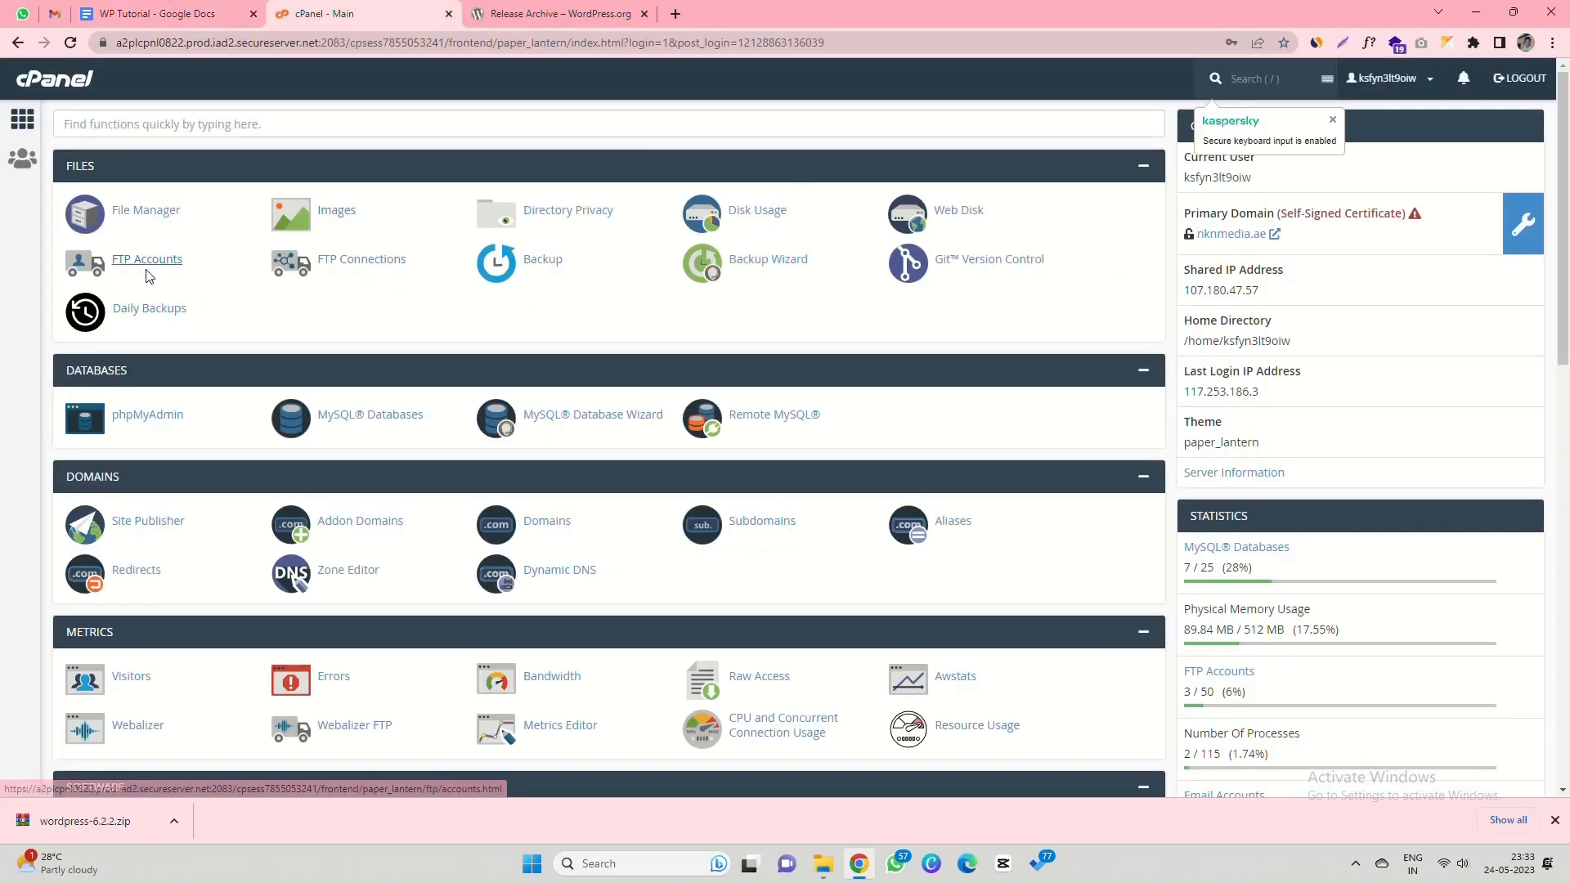
# - Create a folder named demo inside public_html/akdigitalsoft.com in File Manager and select it
pyautogui.click(141, 215)
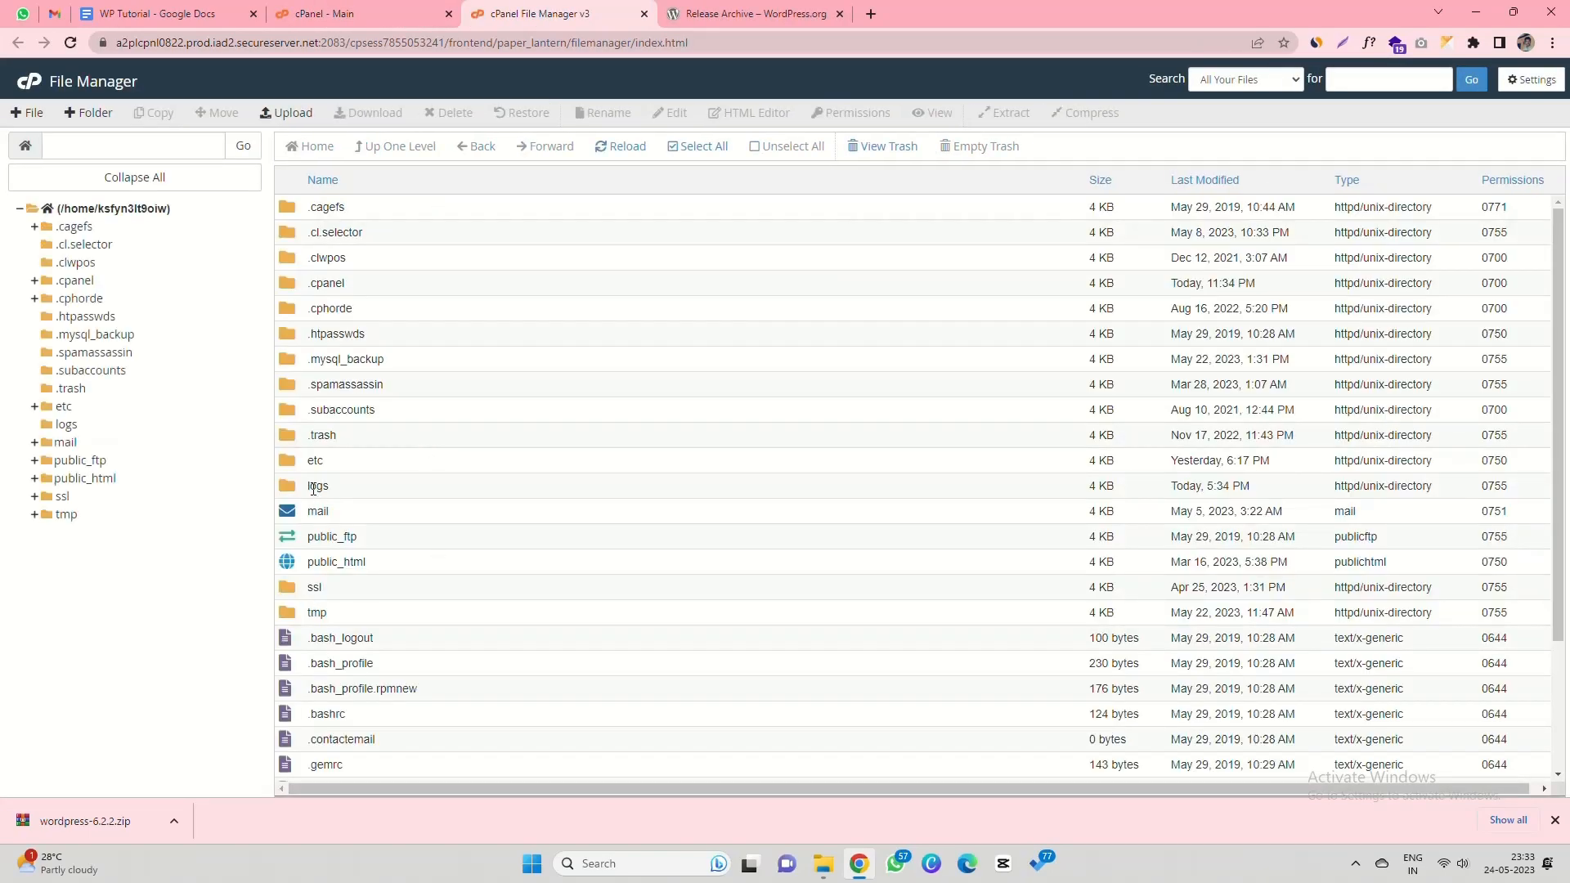
pyautogui.doubleClick(305, 564)
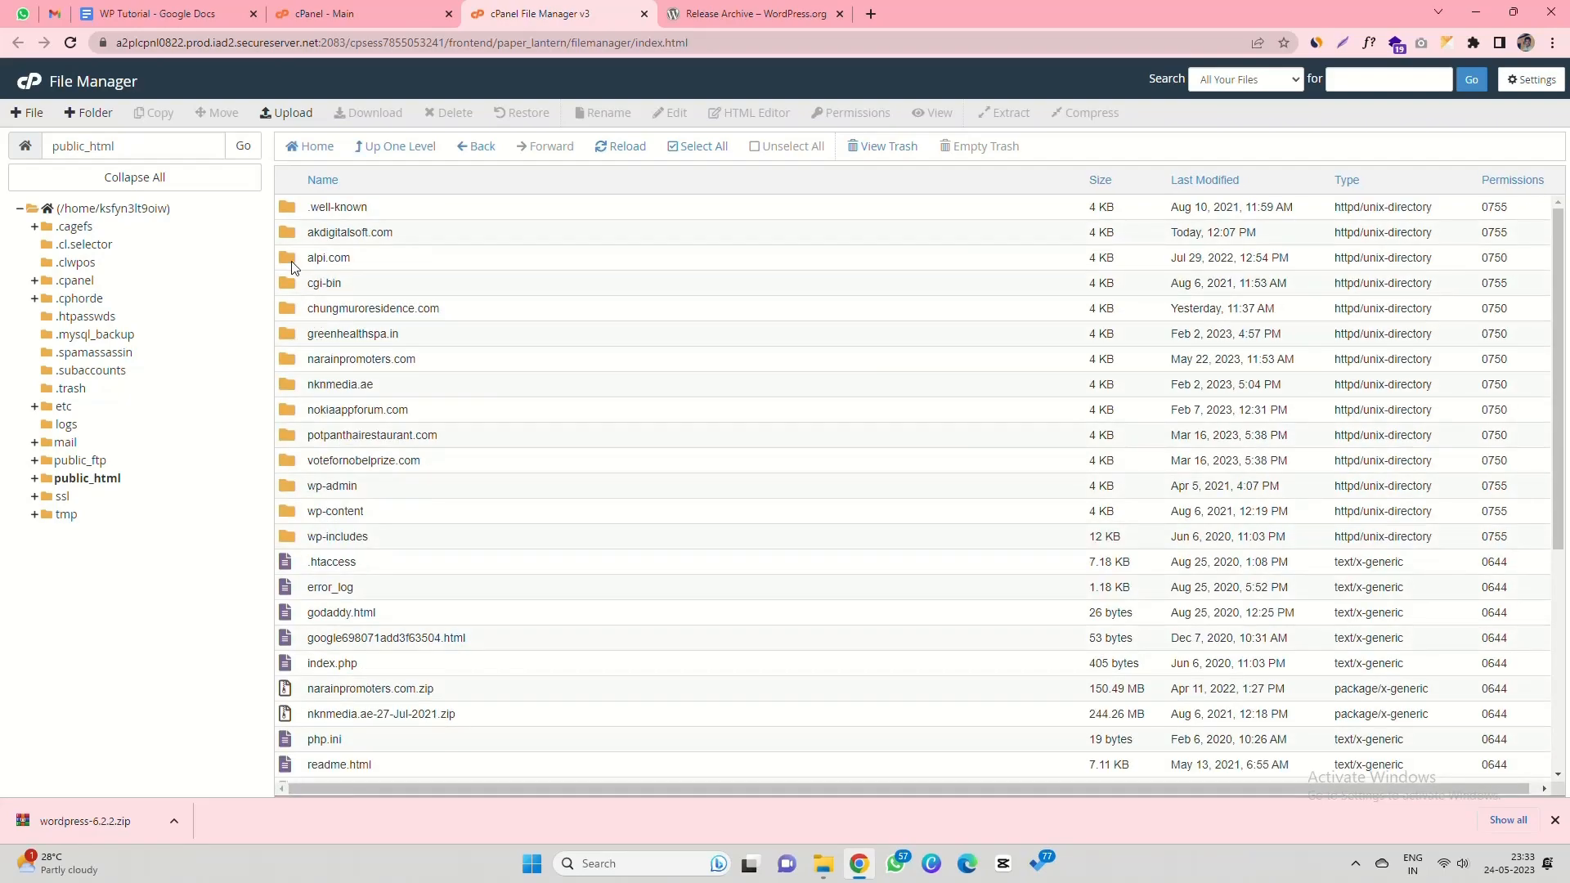
pyautogui.doubleClick(327, 235)
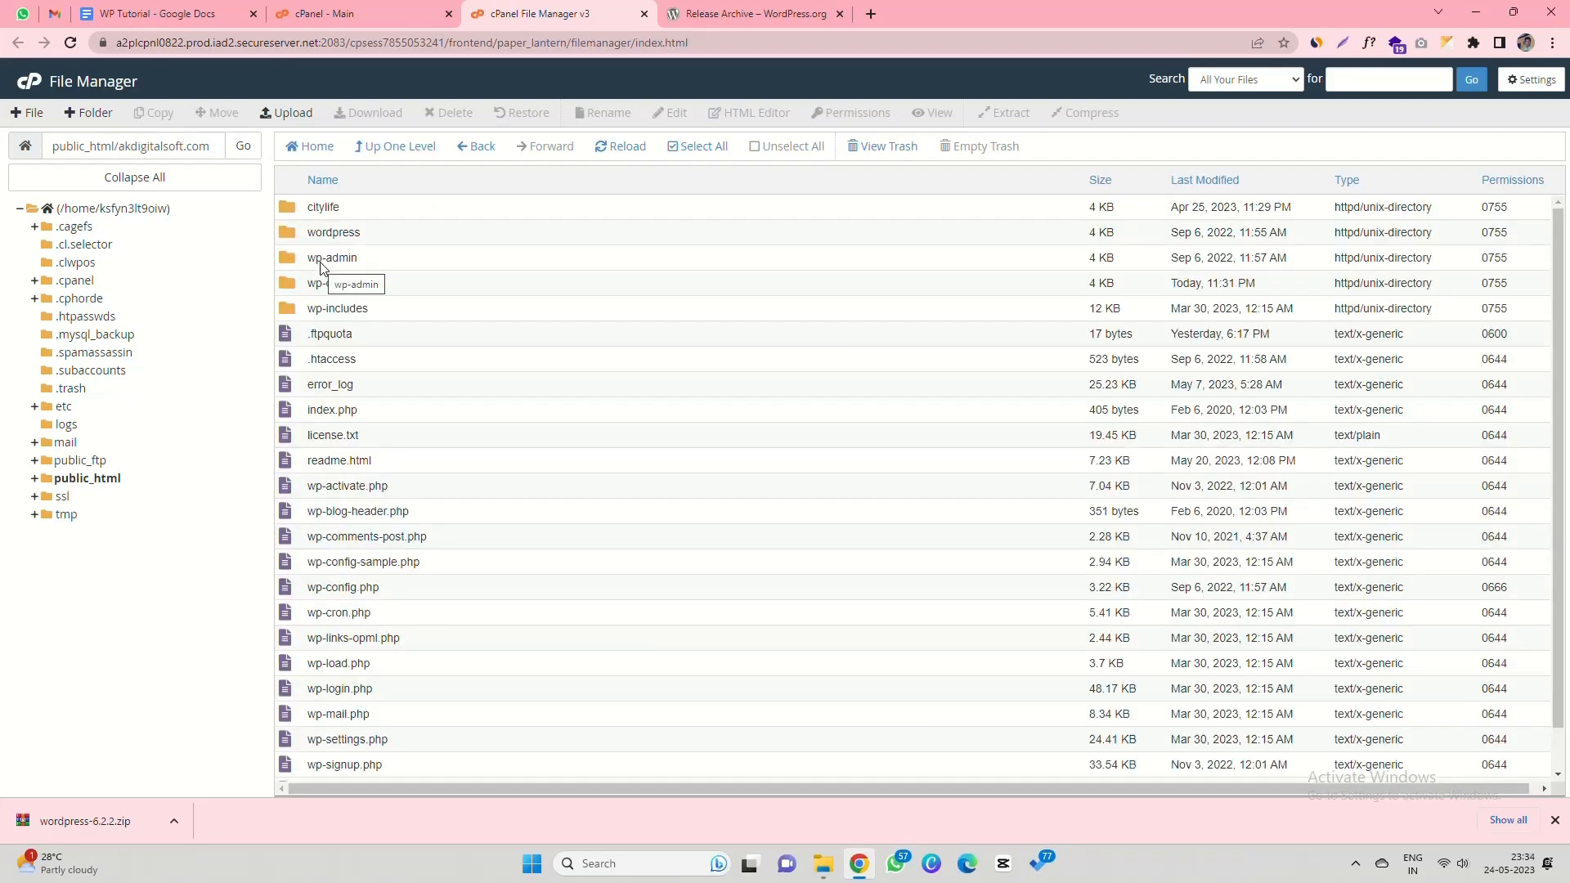
pyautogui.click(90, 113)
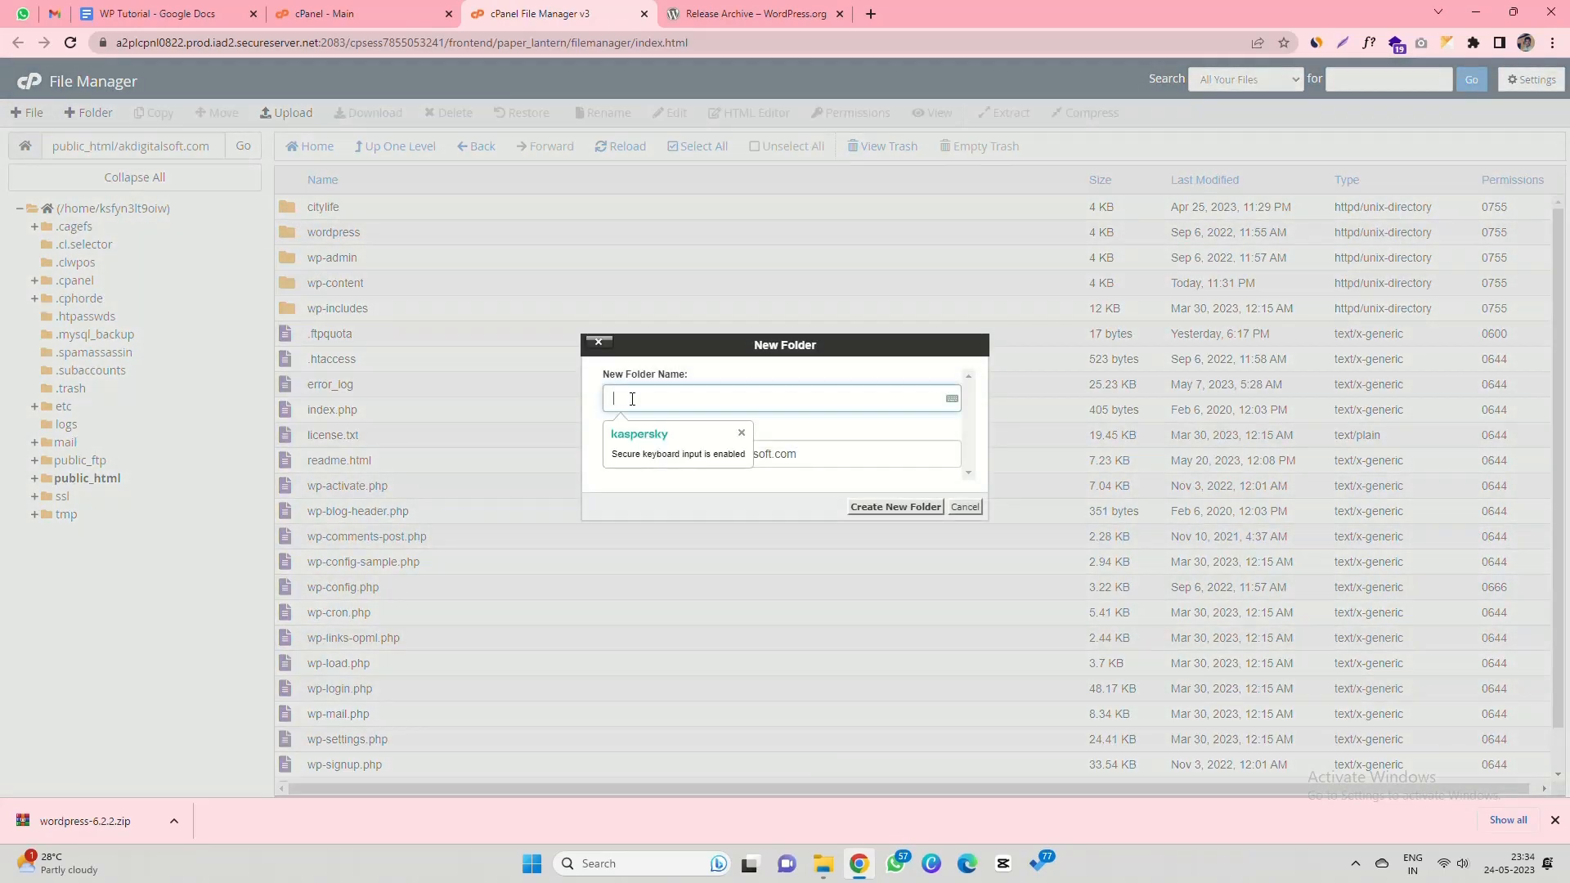
pyautogui.write('demo')
pyautogui.click(738, 375)
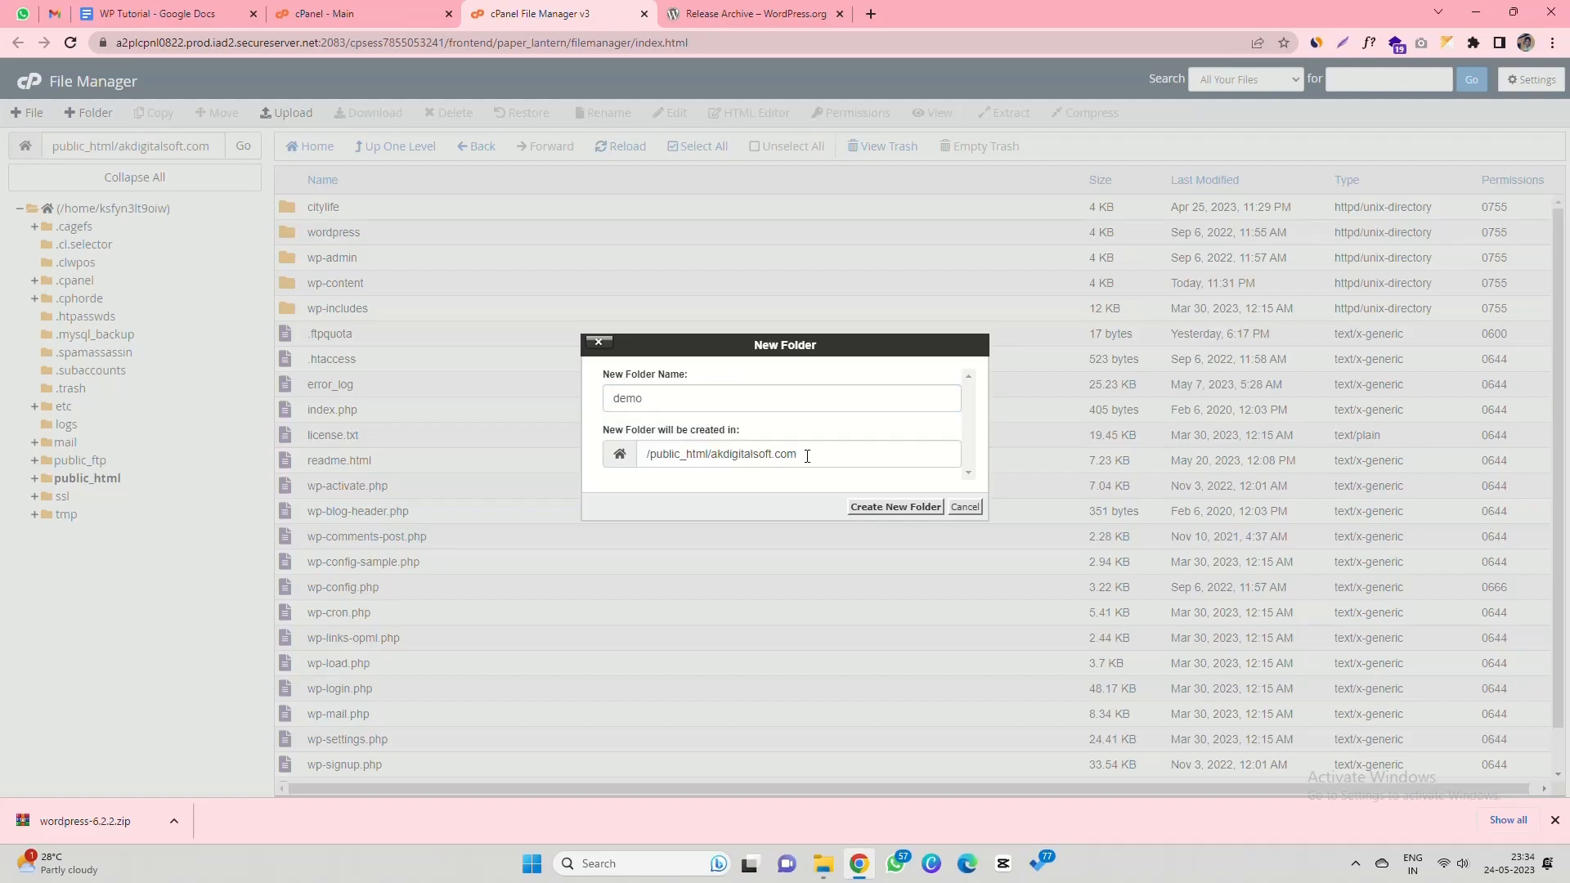
pyautogui.moveTo(607, 375); pyautogui.dragTo(561, 393)
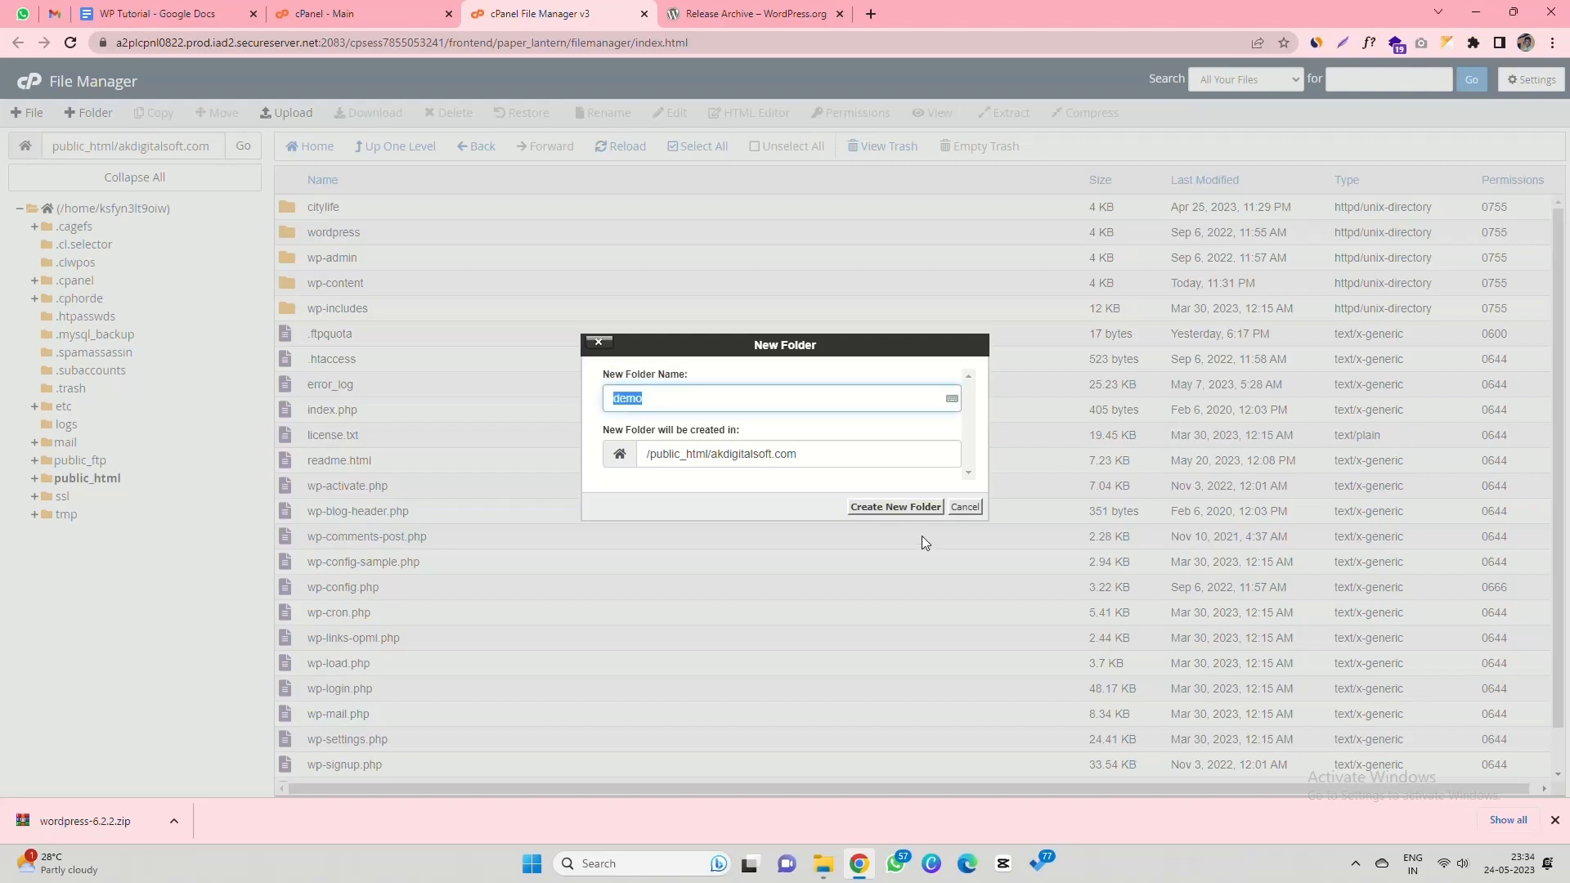
pyautogui.click(896, 507)
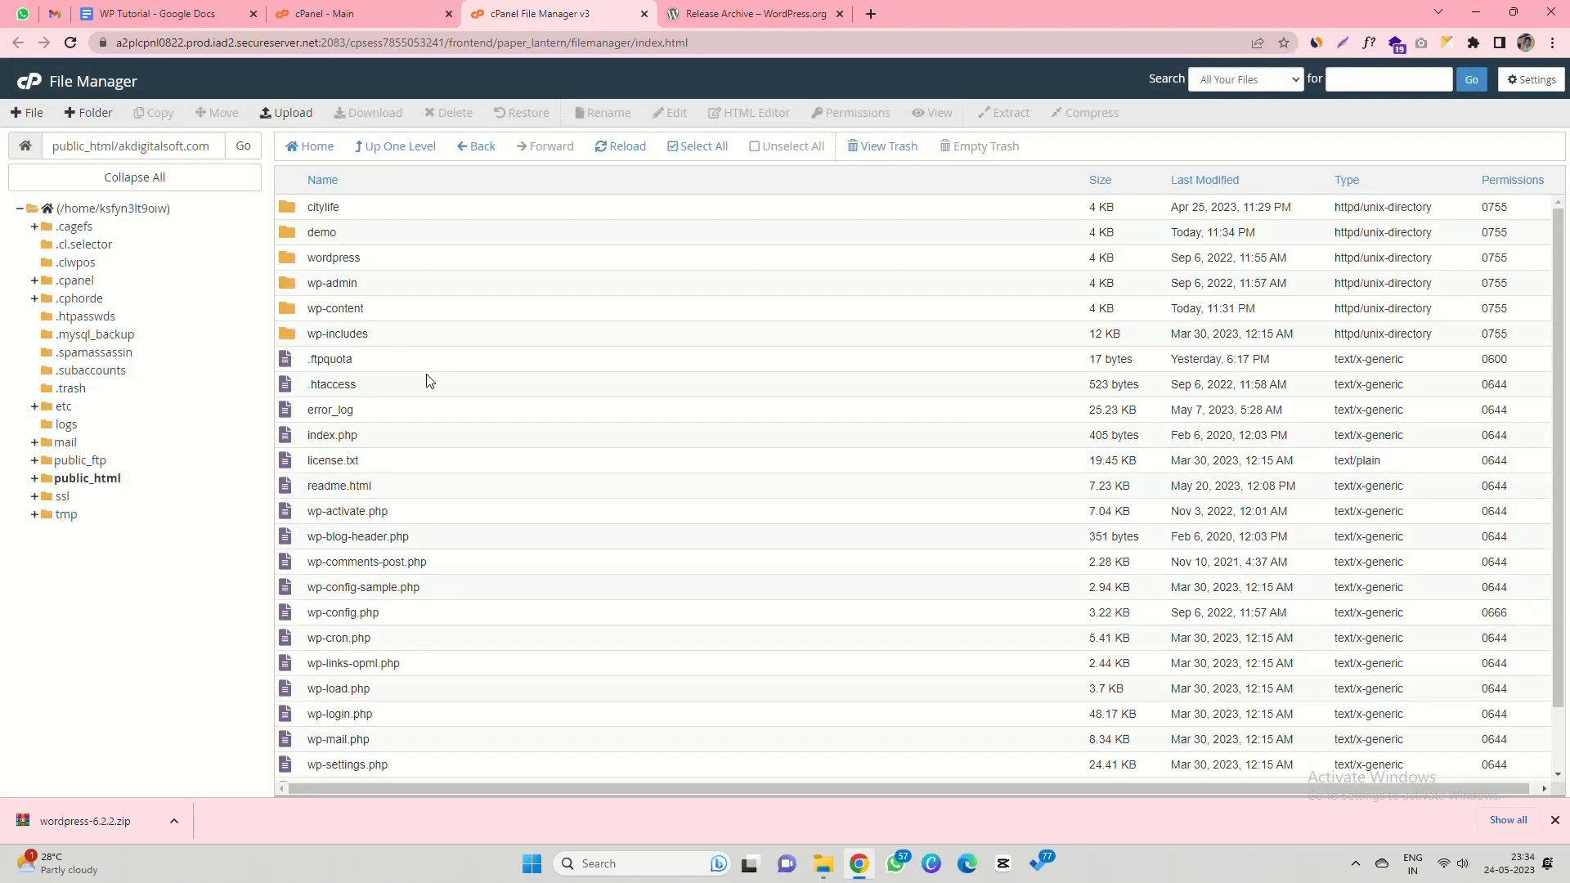
pyautogui.click(309, 237)
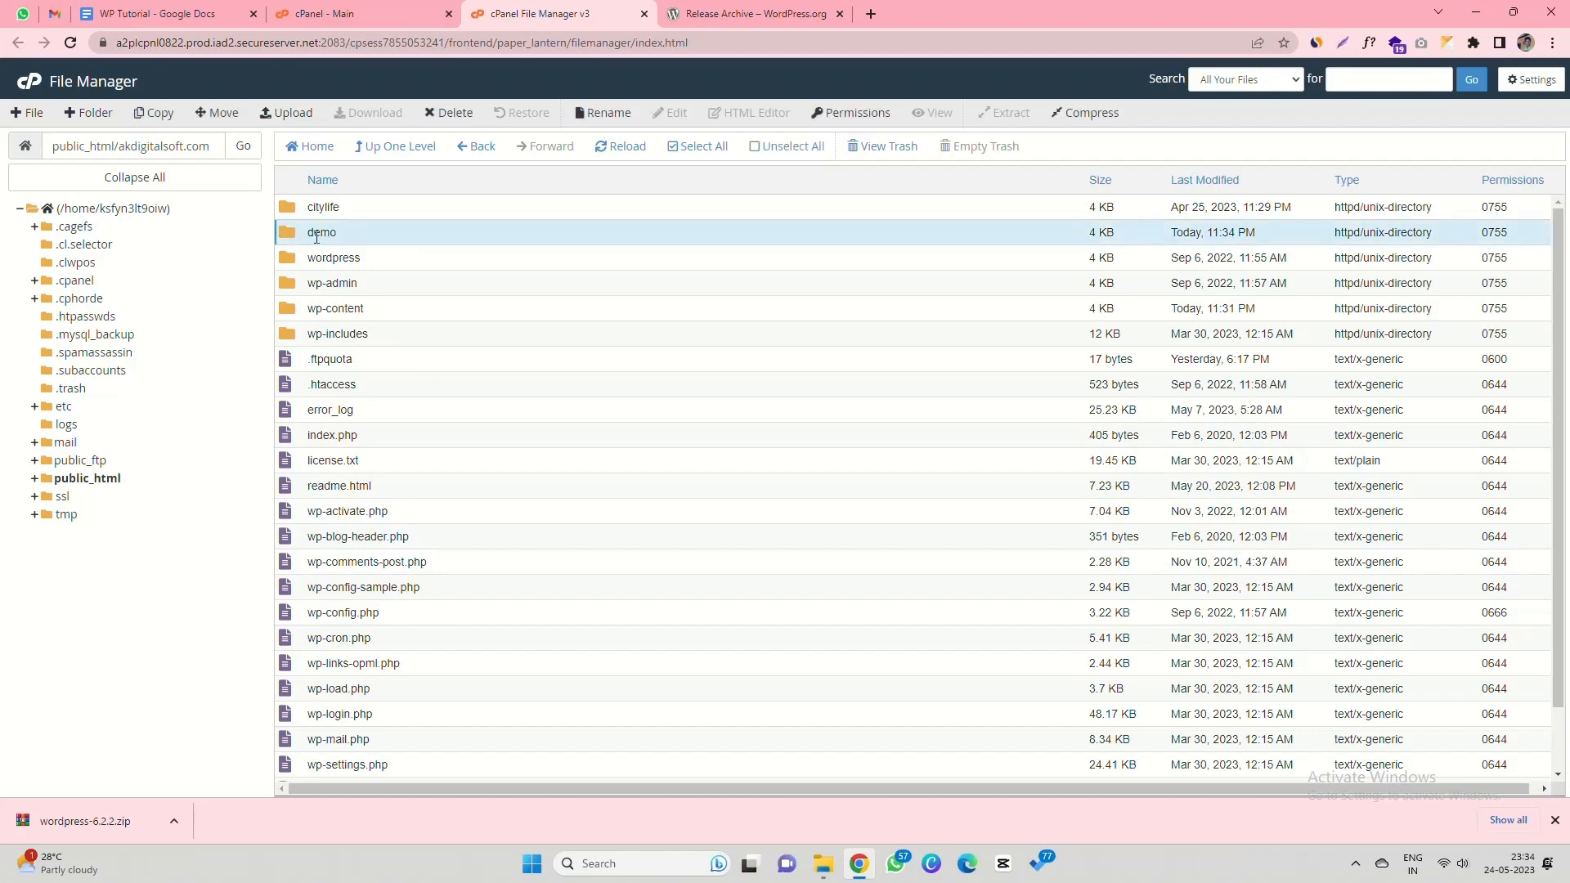
# - Upload wordpress-6.2.2.zip (23.36 MB) into the demo folder and return to its listing
pyautogui.doubleClick(294, 237)
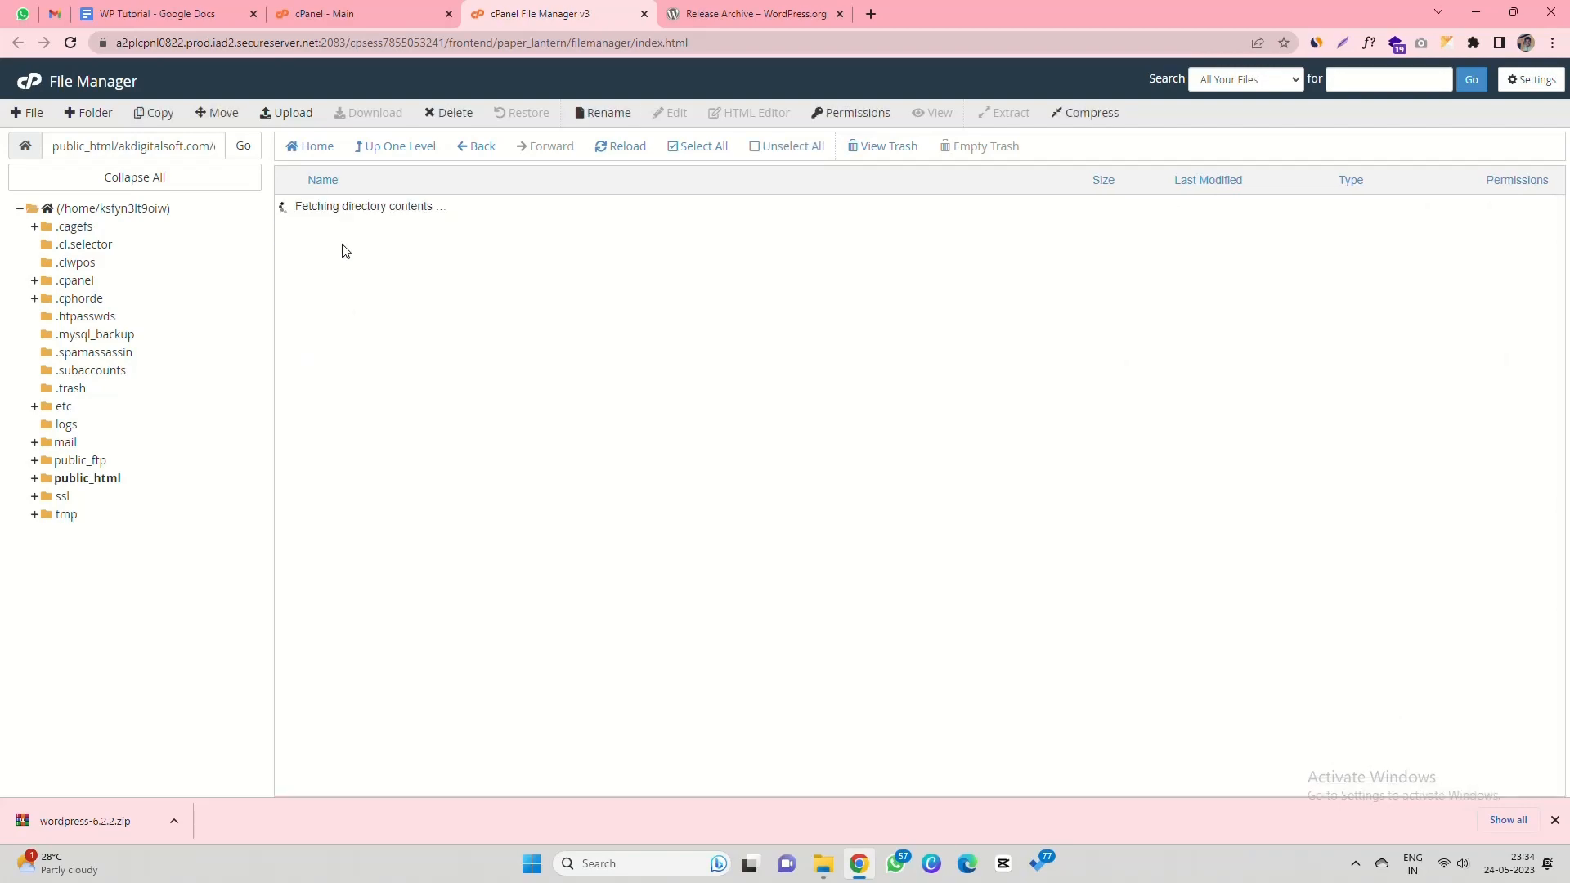
pyautogui.click(286, 116)
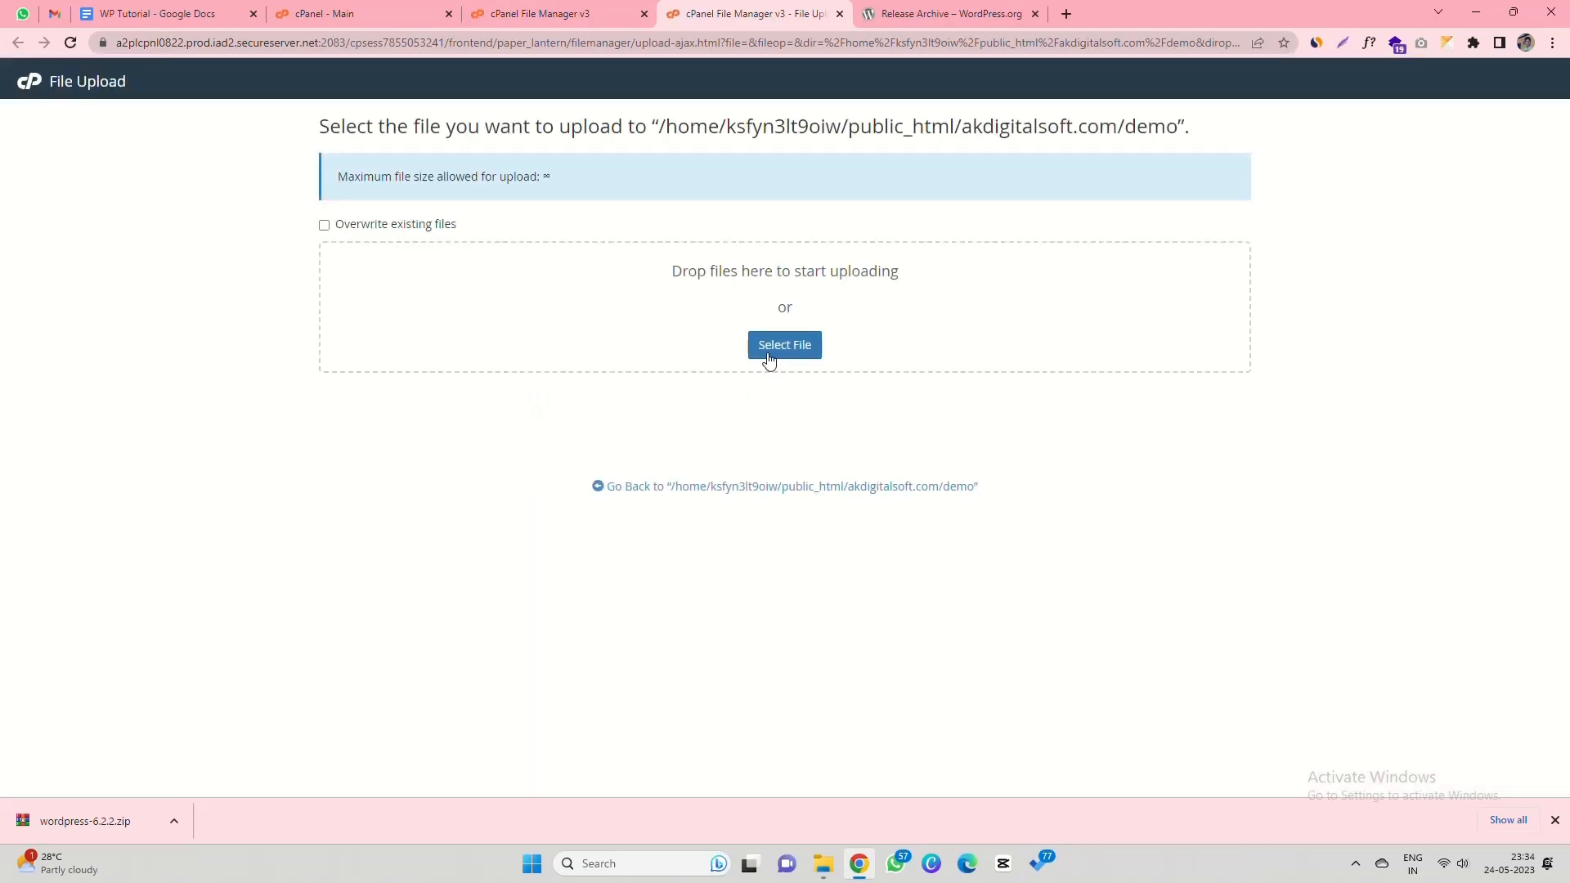
pyautogui.click(769, 344)
pyautogui.click(214, 173)
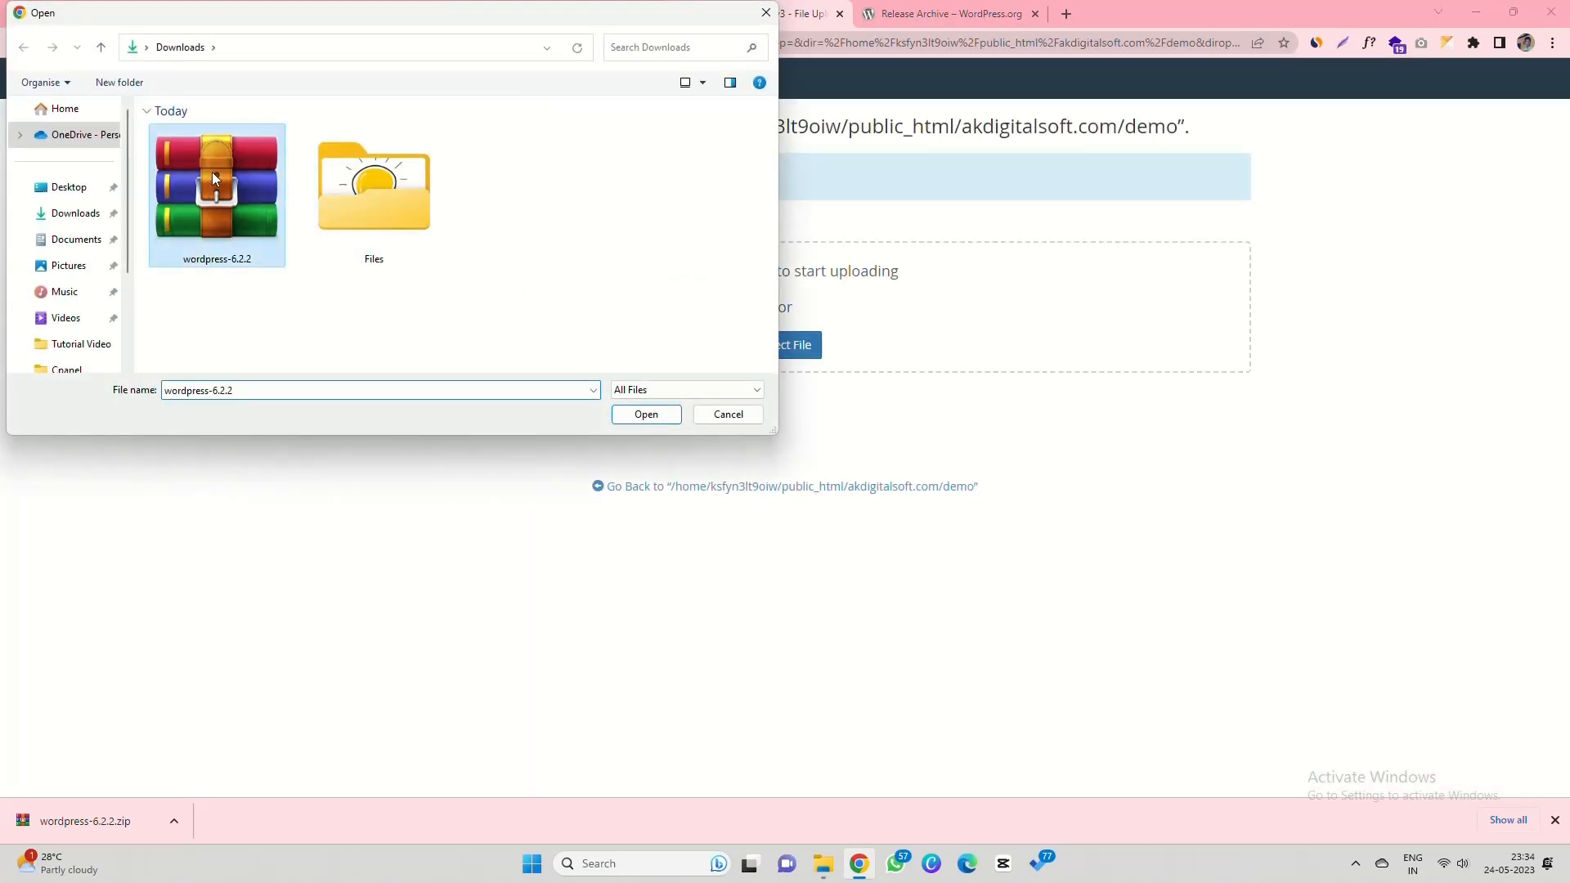
pyautogui.doubleClick(214, 174)
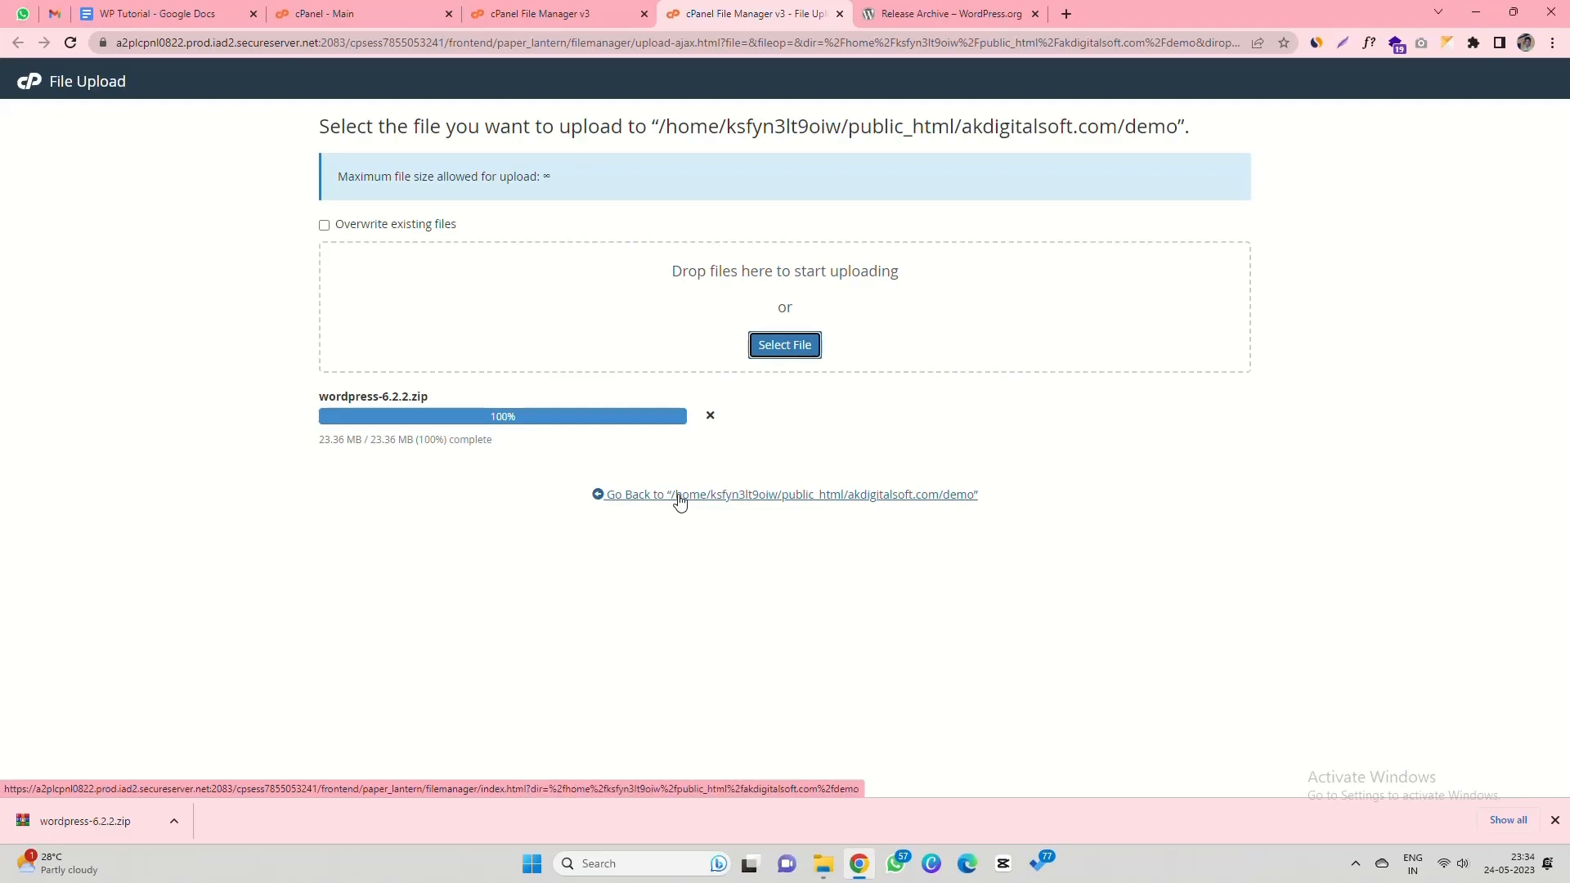
pyautogui.click(1555, 821)
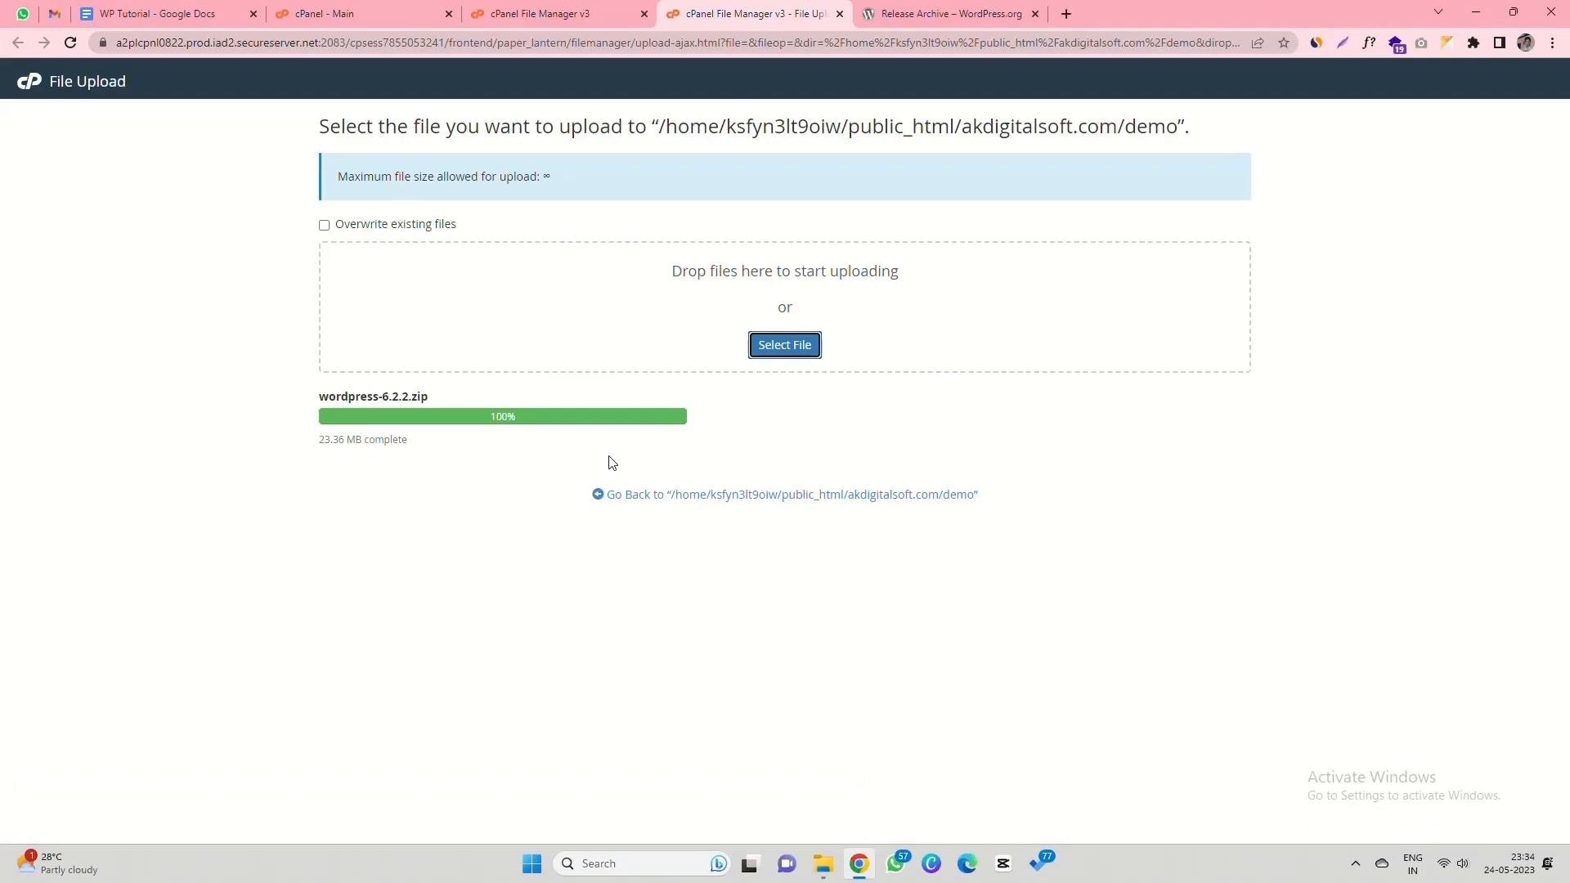
pyautogui.click(651, 496)
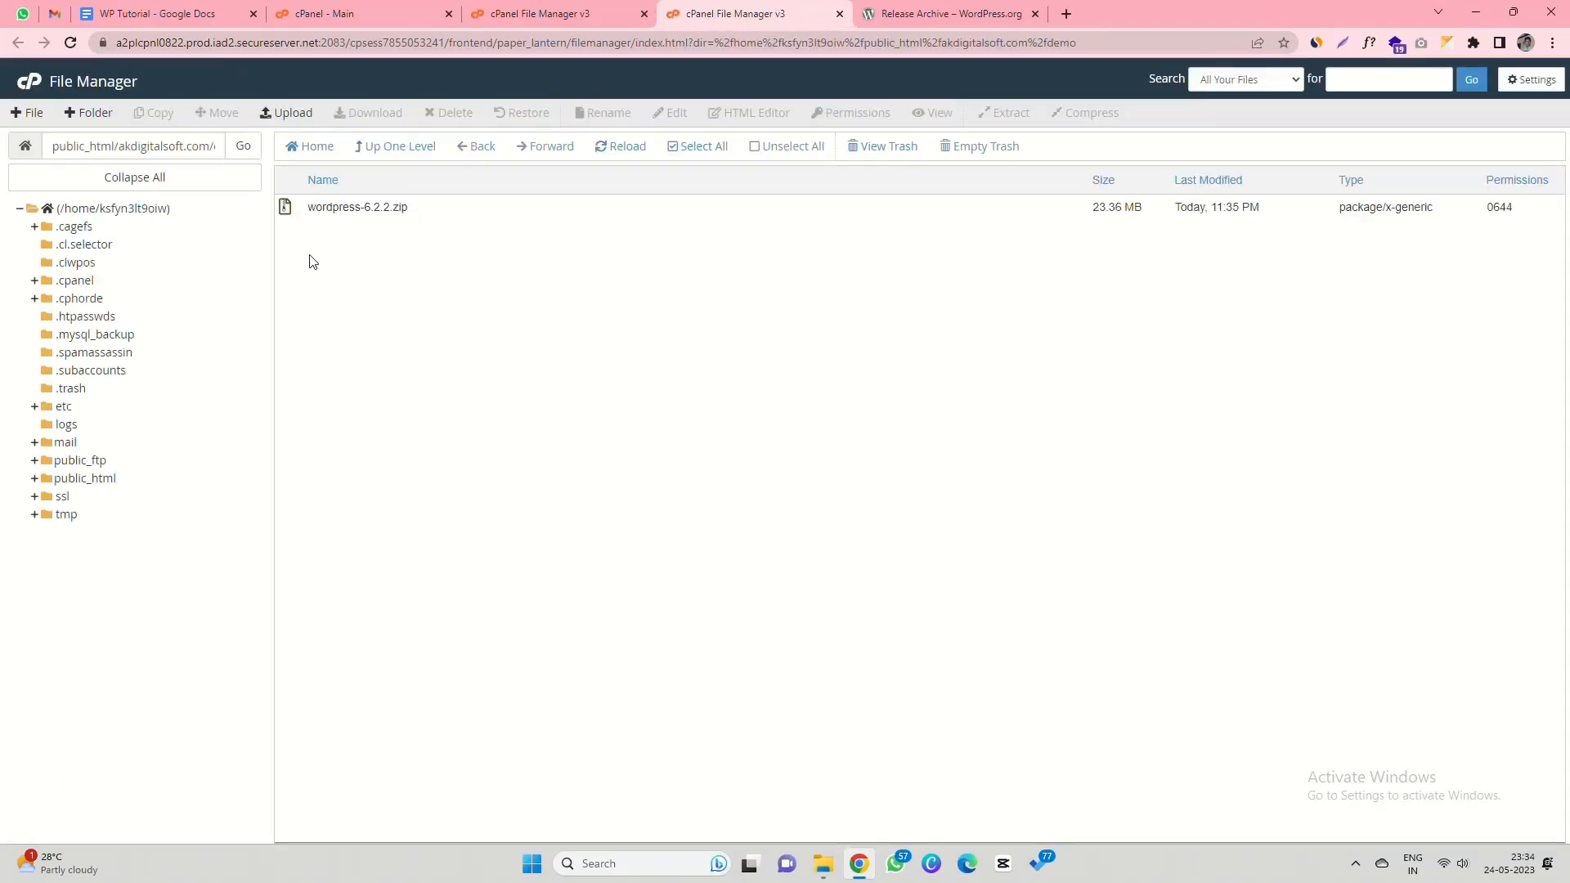
# - Extract wordpress-6.2.2.zip in demo, producing a wordpress folder, and reload the listing
pyautogui.rightClick(285, 211)
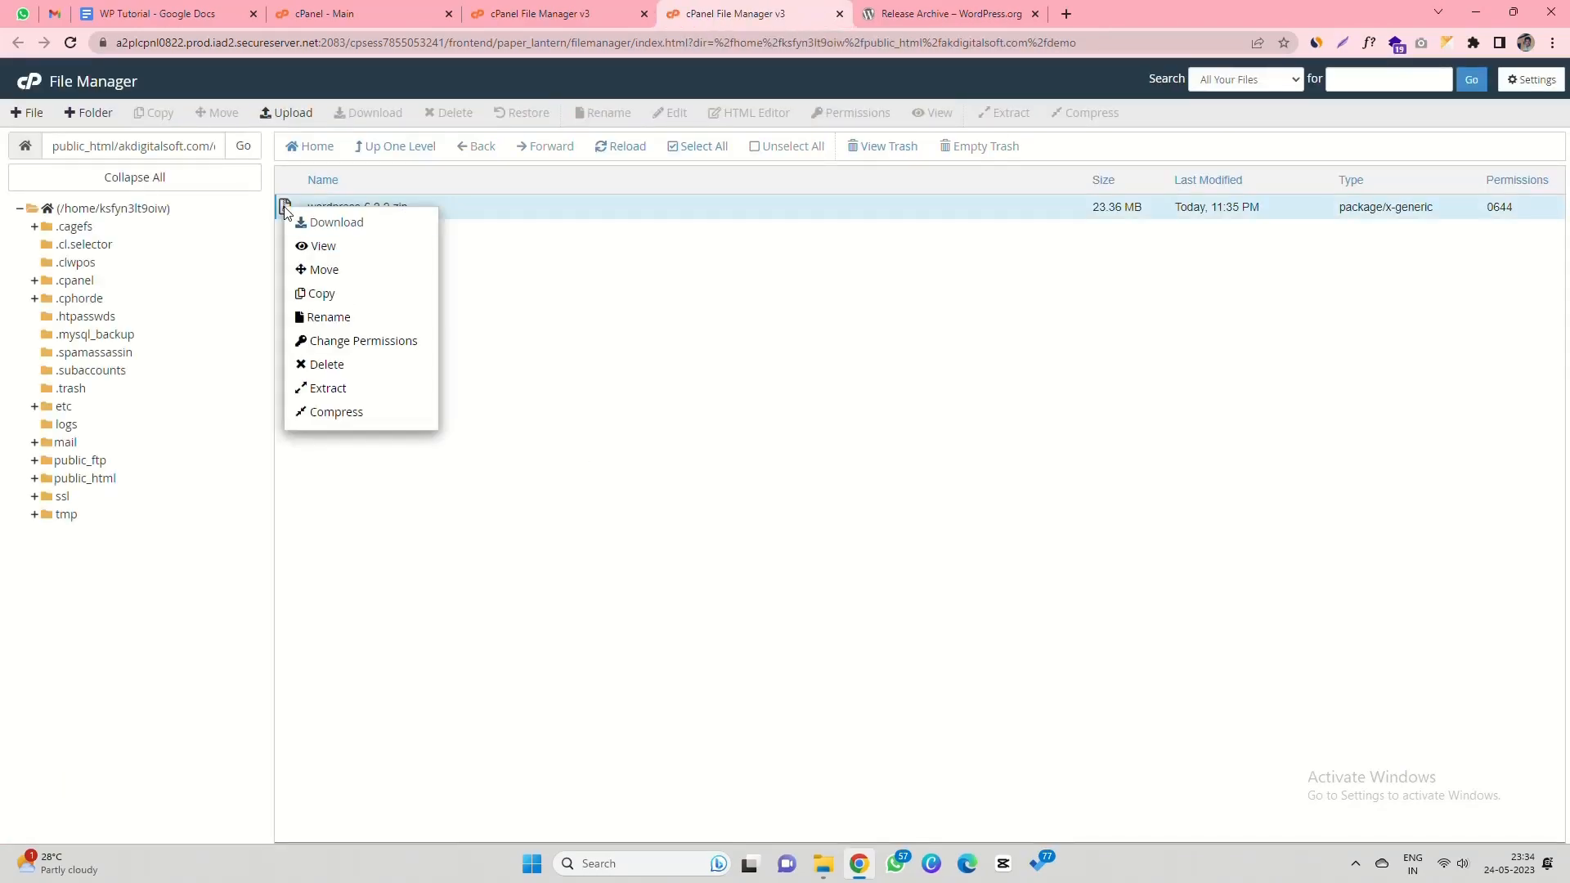
pyautogui.click(321, 386)
pyautogui.click(898, 535)
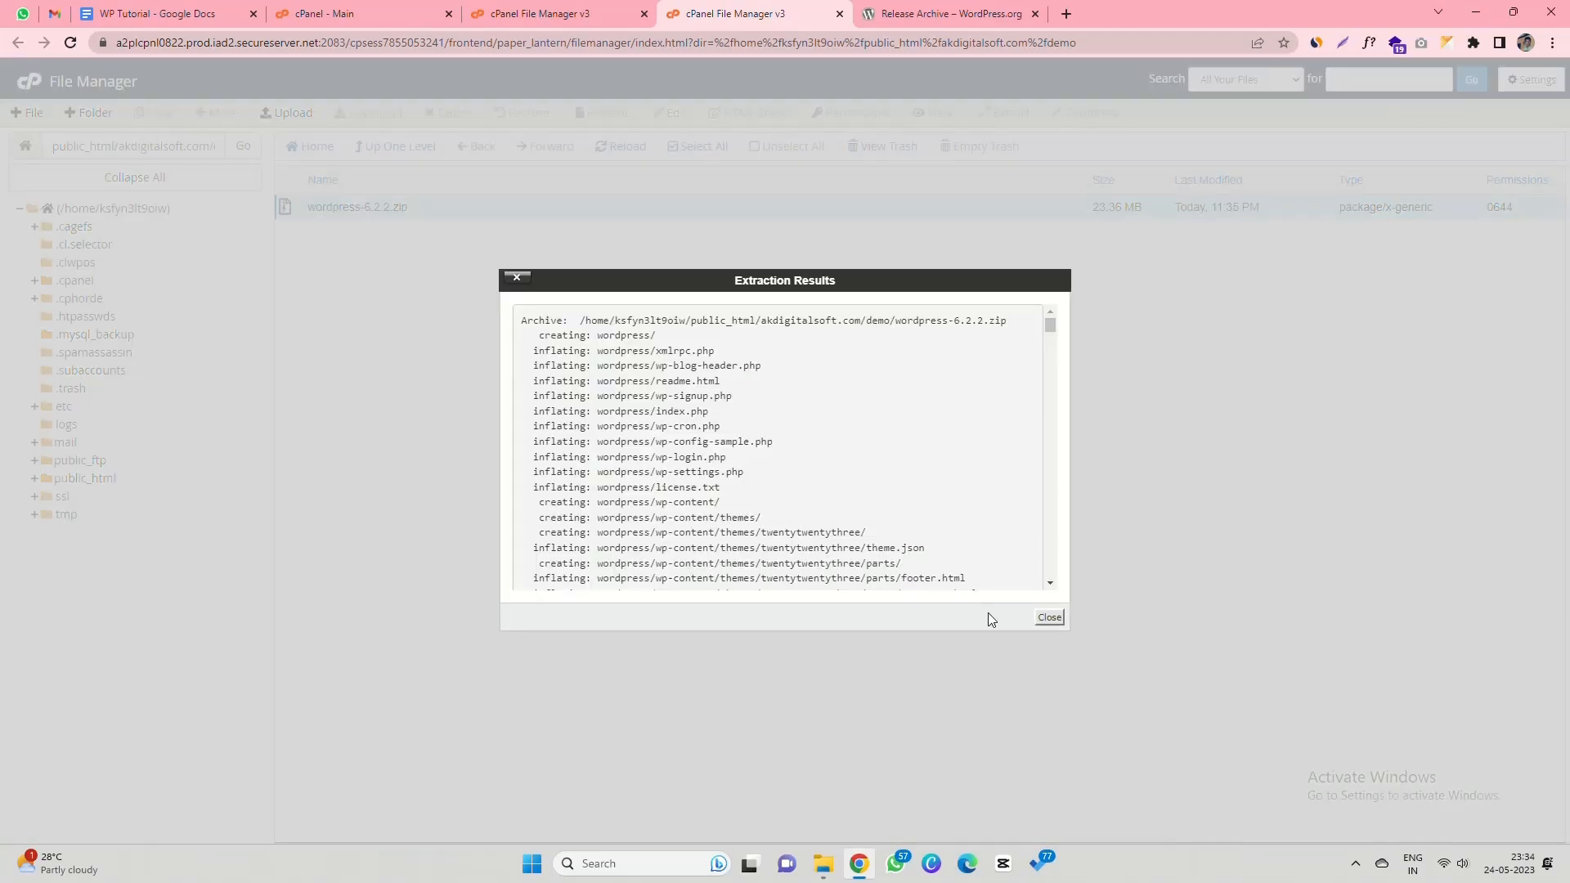
pyautogui.click(1050, 617)
pyautogui.click(631, 147)
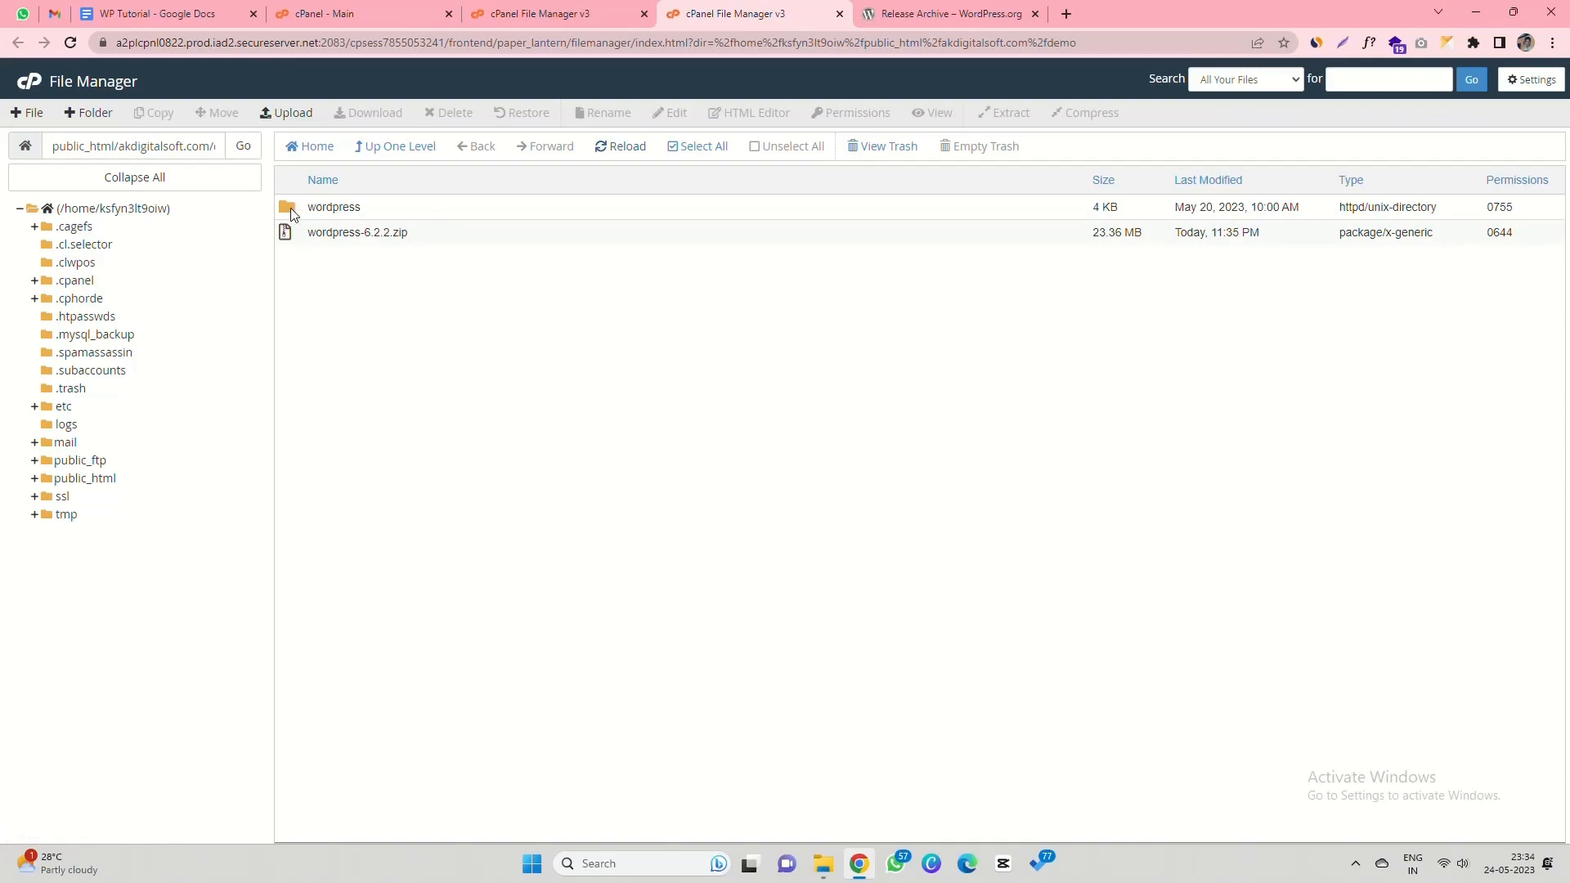
# - Move every file from the wordpress folder into demo by setting the destination path to .../demo/
pyautogui.doubleClick(292, 211)
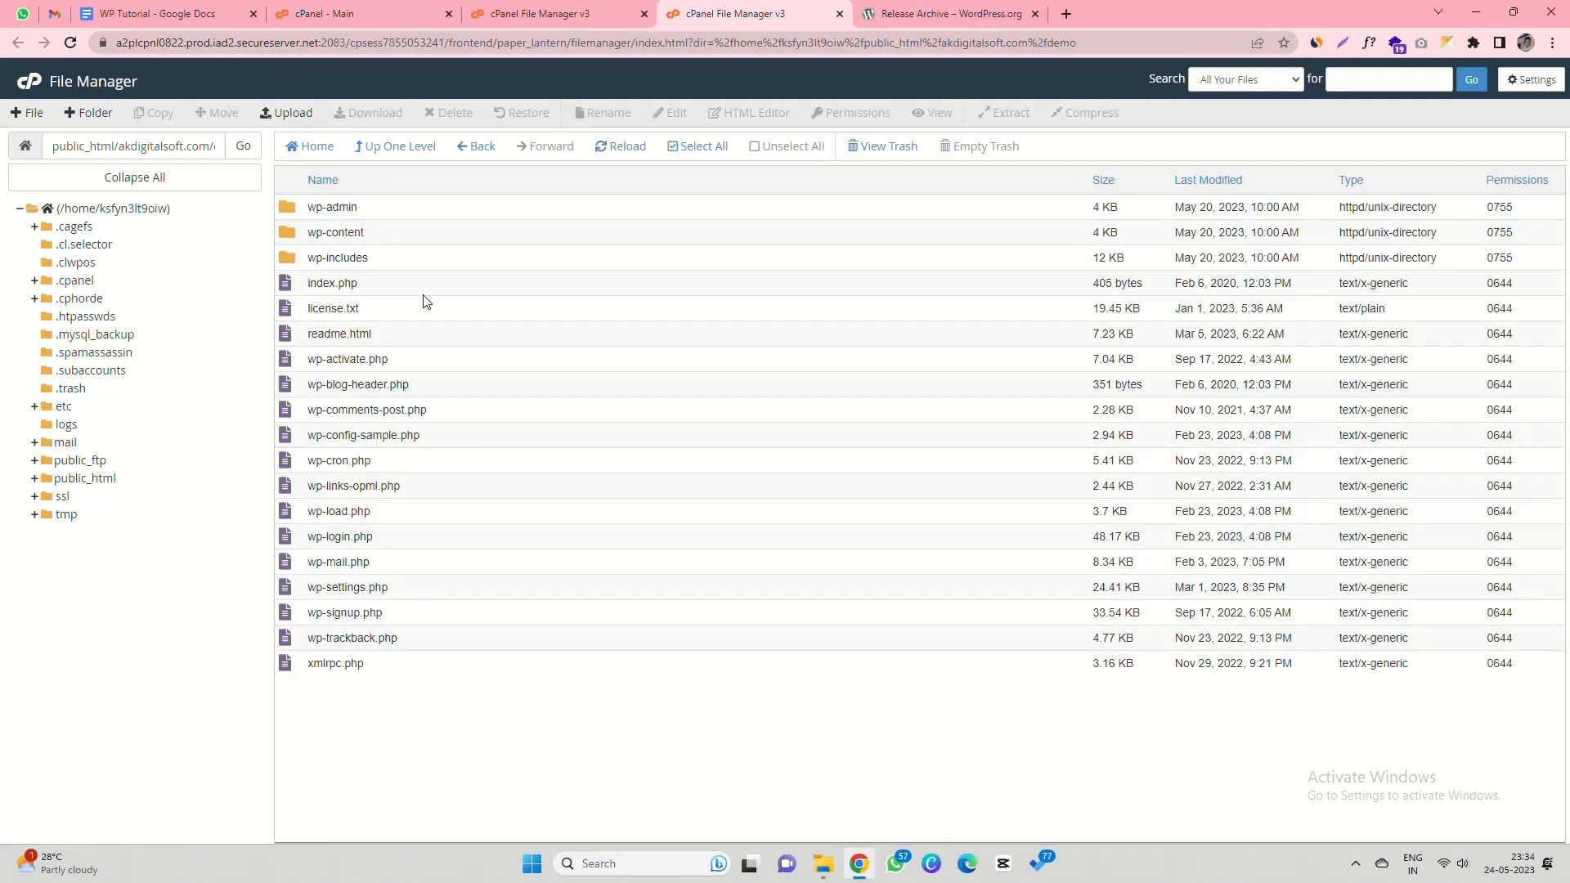
pyautogui.click(695, 147)
pyautogui.rightClick(470, 213)
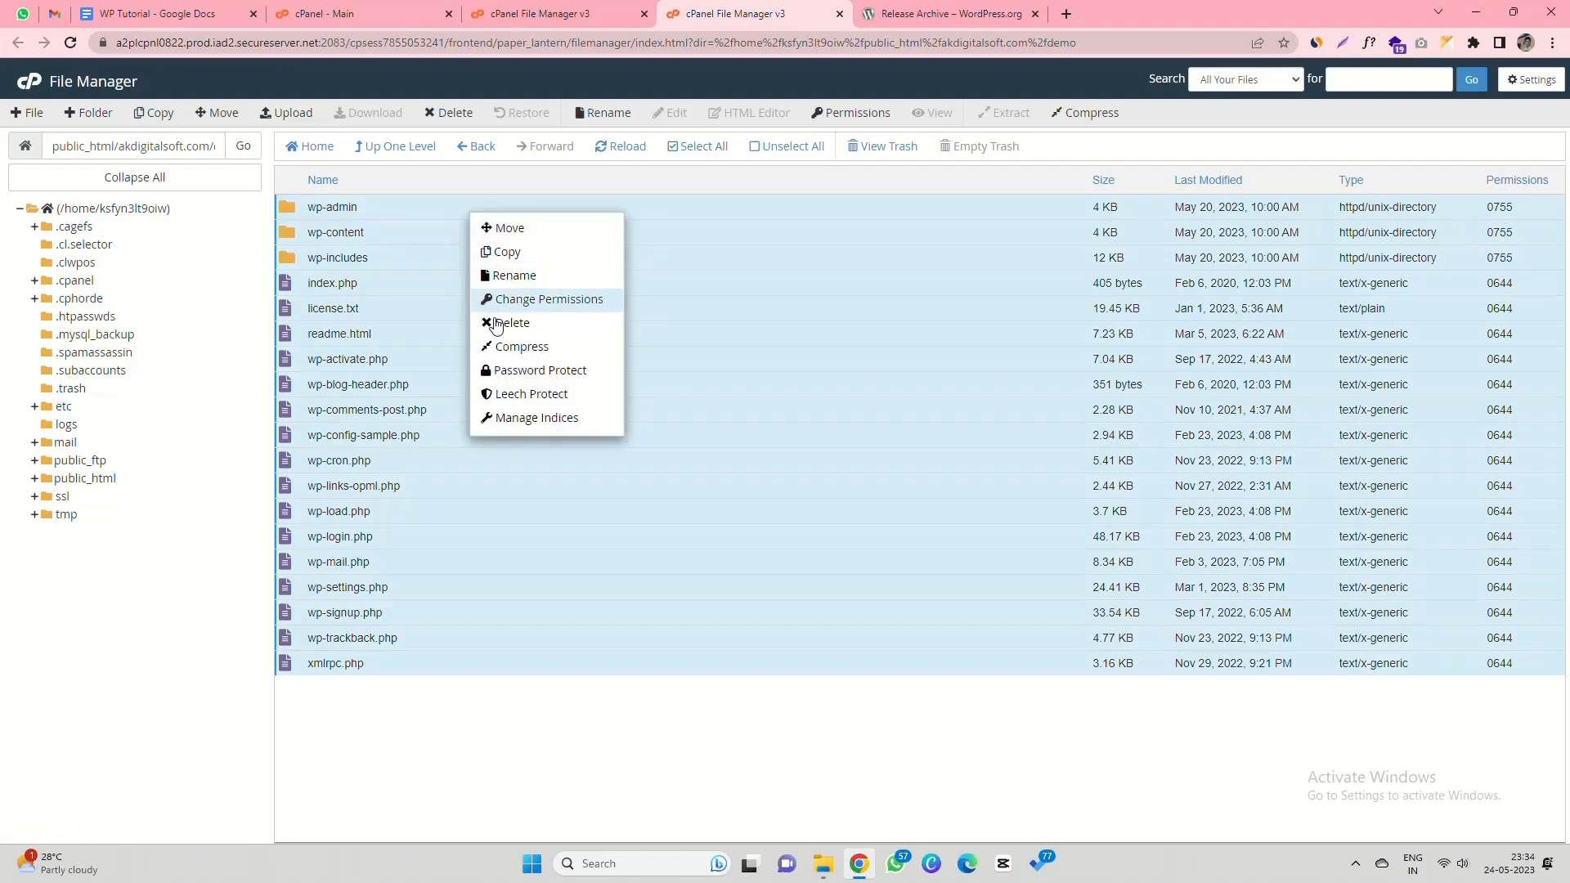
pyautogui.click(513, 229)
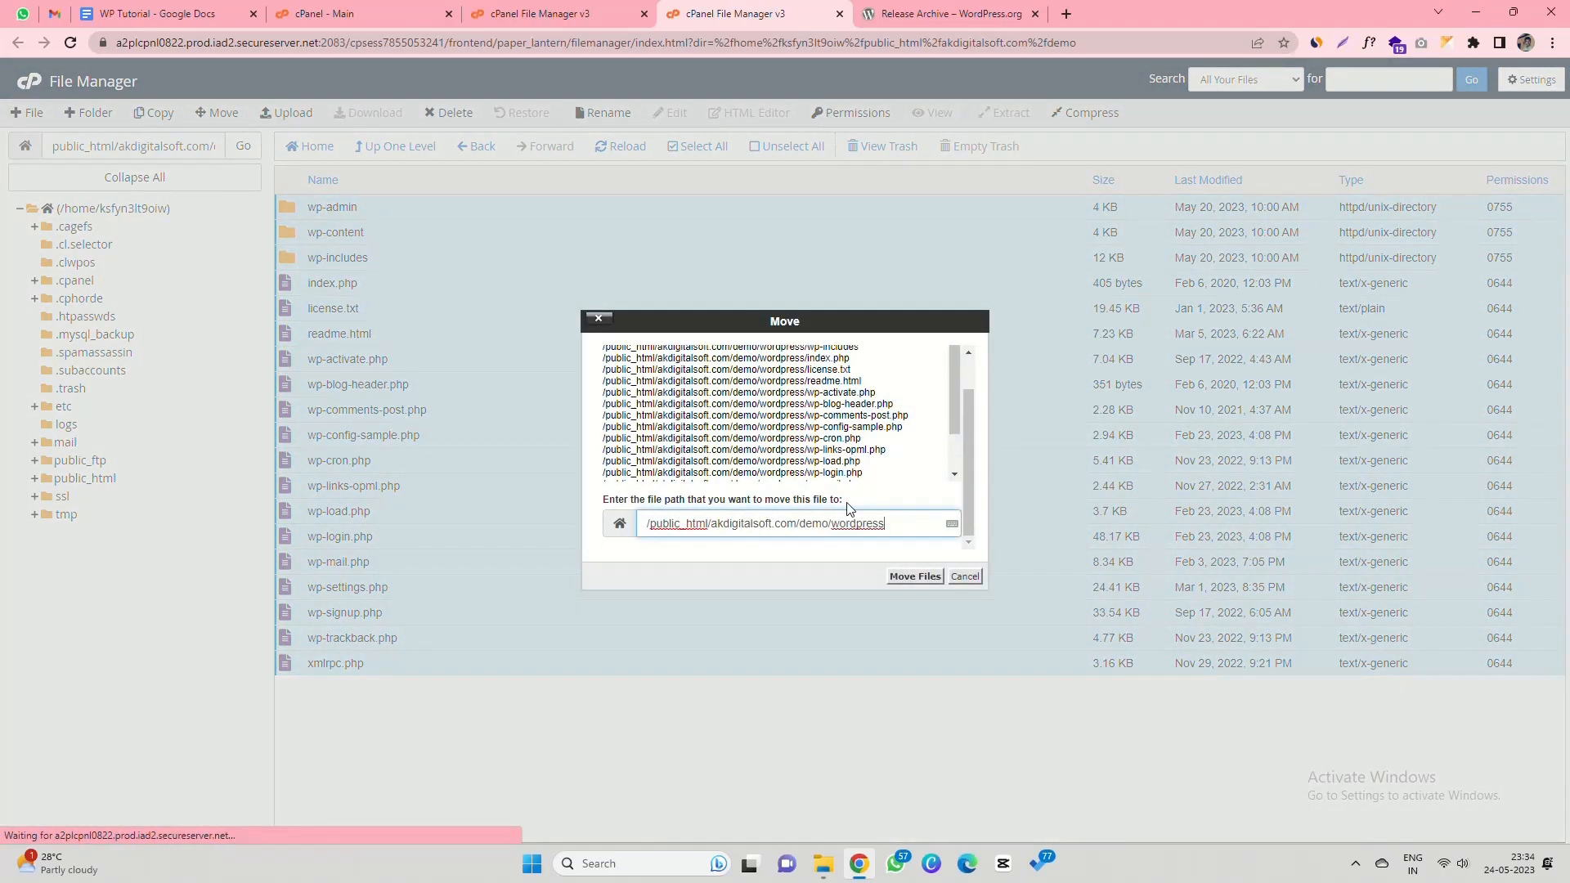
pyautogui.doubleClick(844, 526)
pyautogui.press('BackSpace')
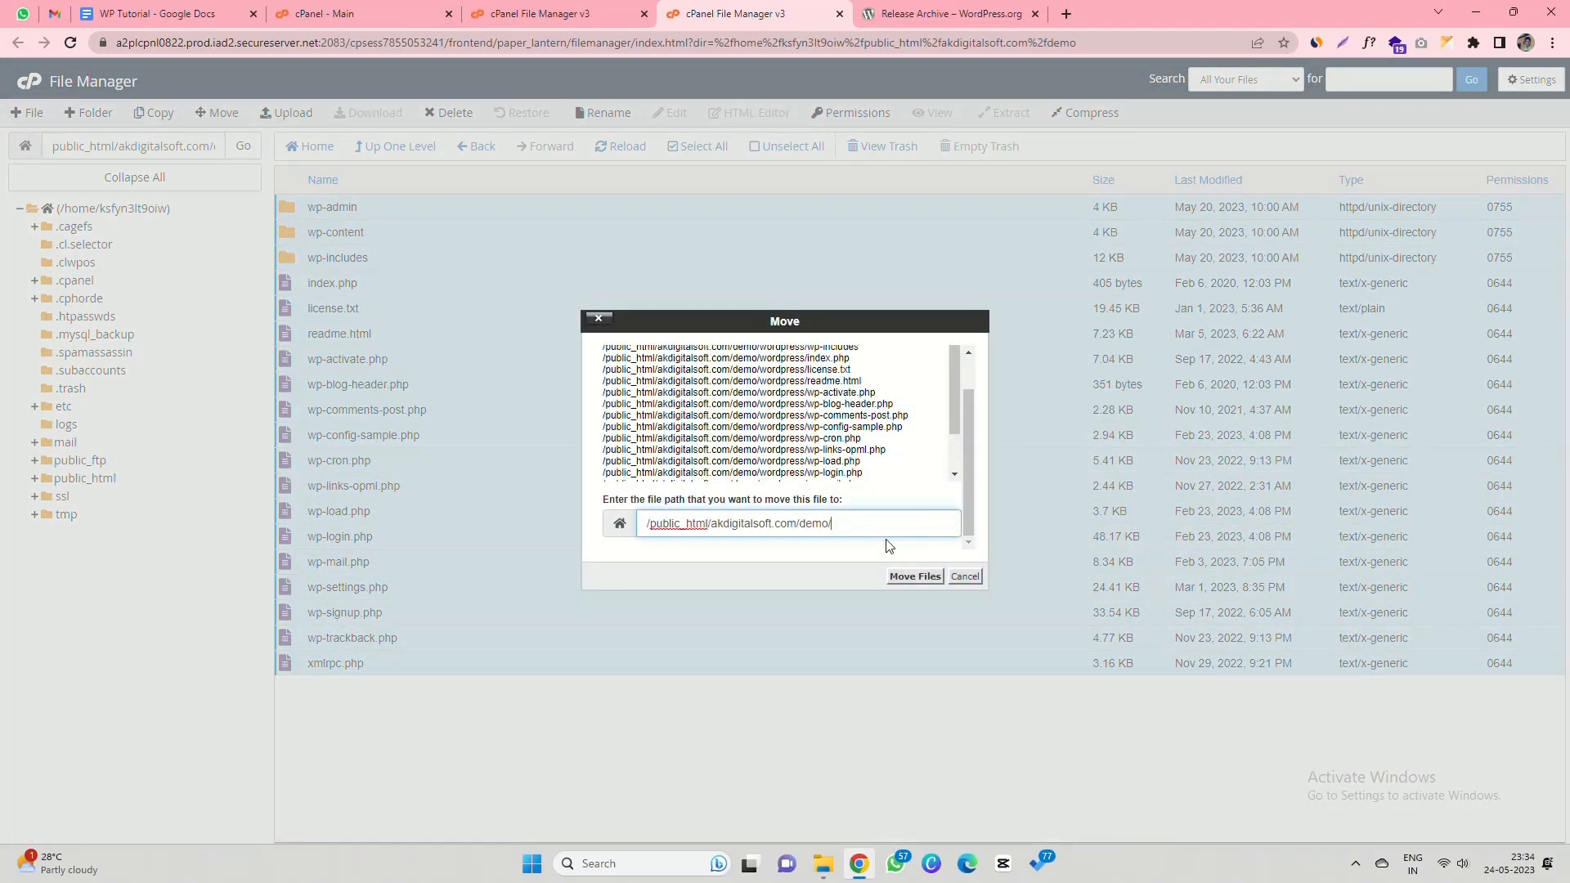
pyautogui.doubleClick(810, 525)
pyautogui.click(915, 576)
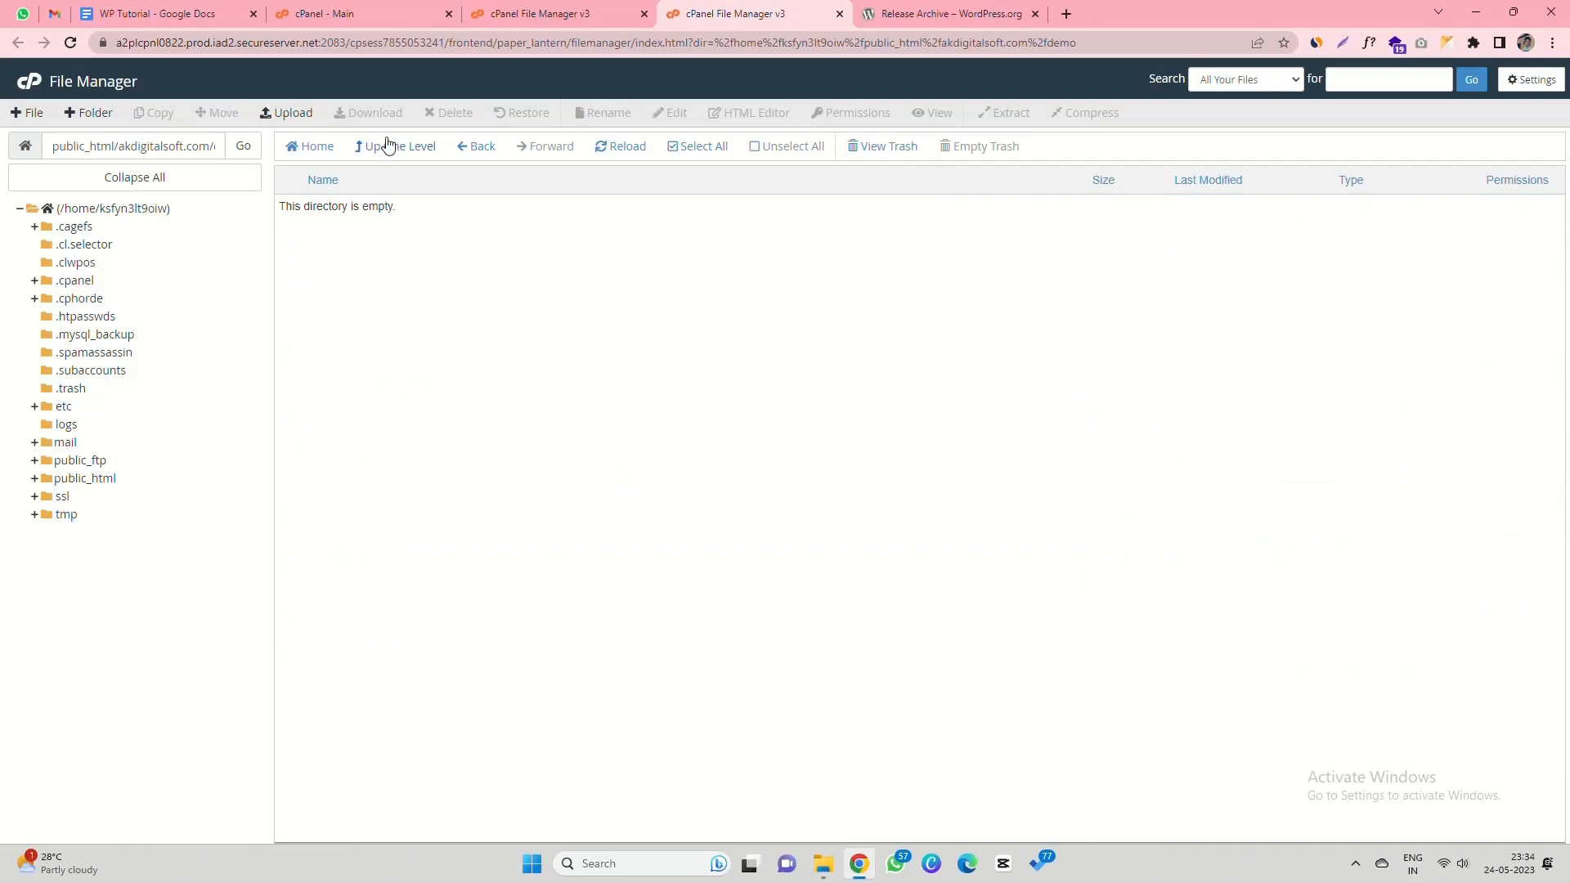
pyautogui.click(386, 146)
pyautogui.moveTo(161, 148); pyautogui.dragTo(282, 149)
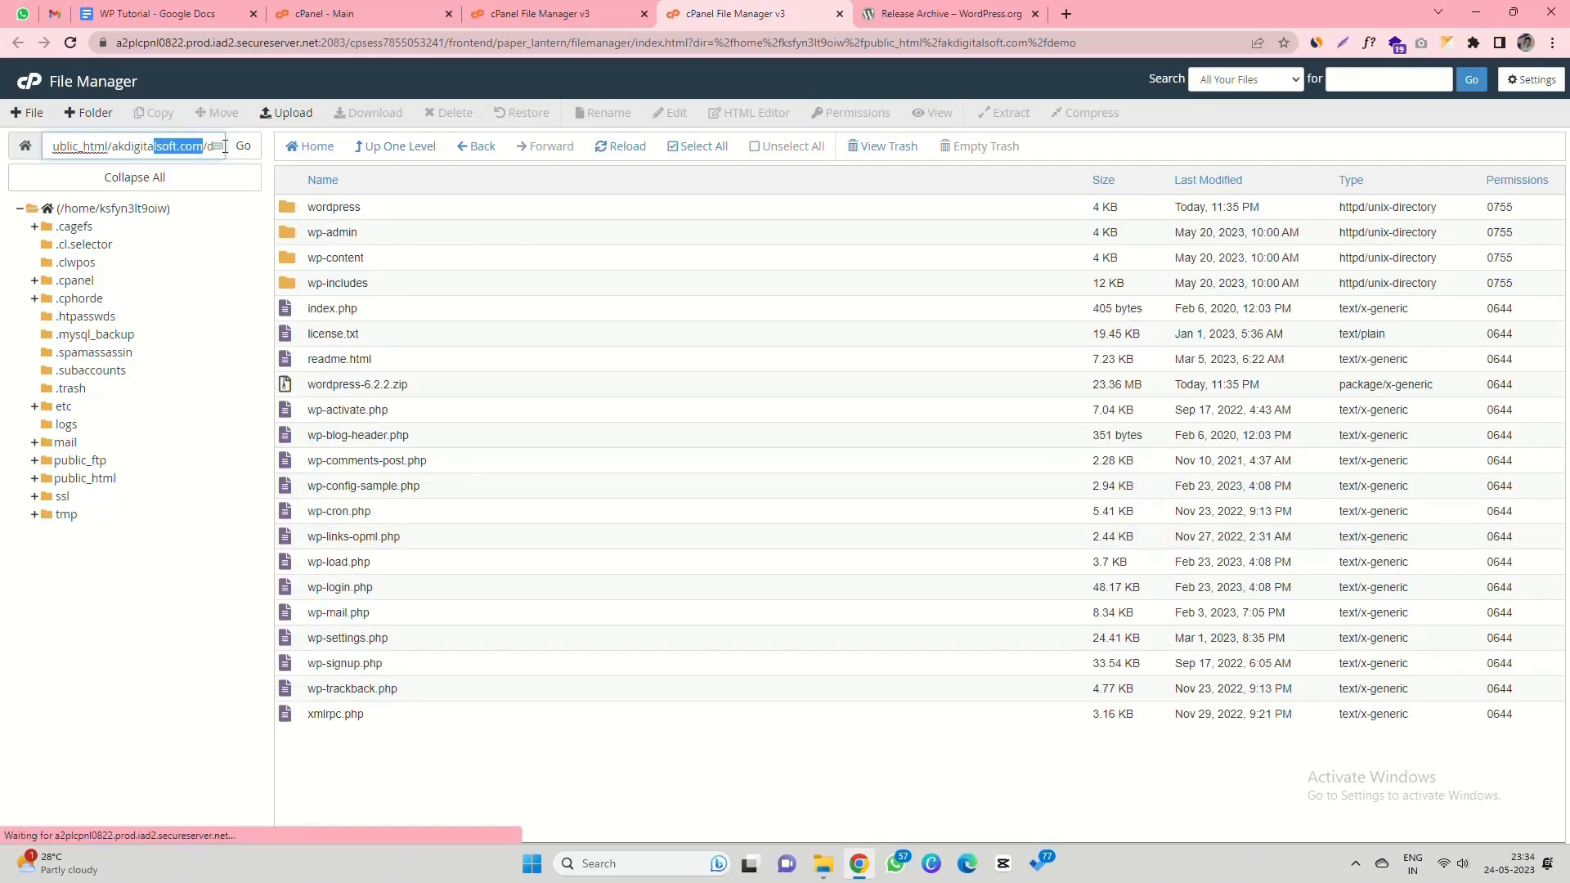
pyautogui.moveTo(133, 148); pyautogui.dragTo(200, 145)
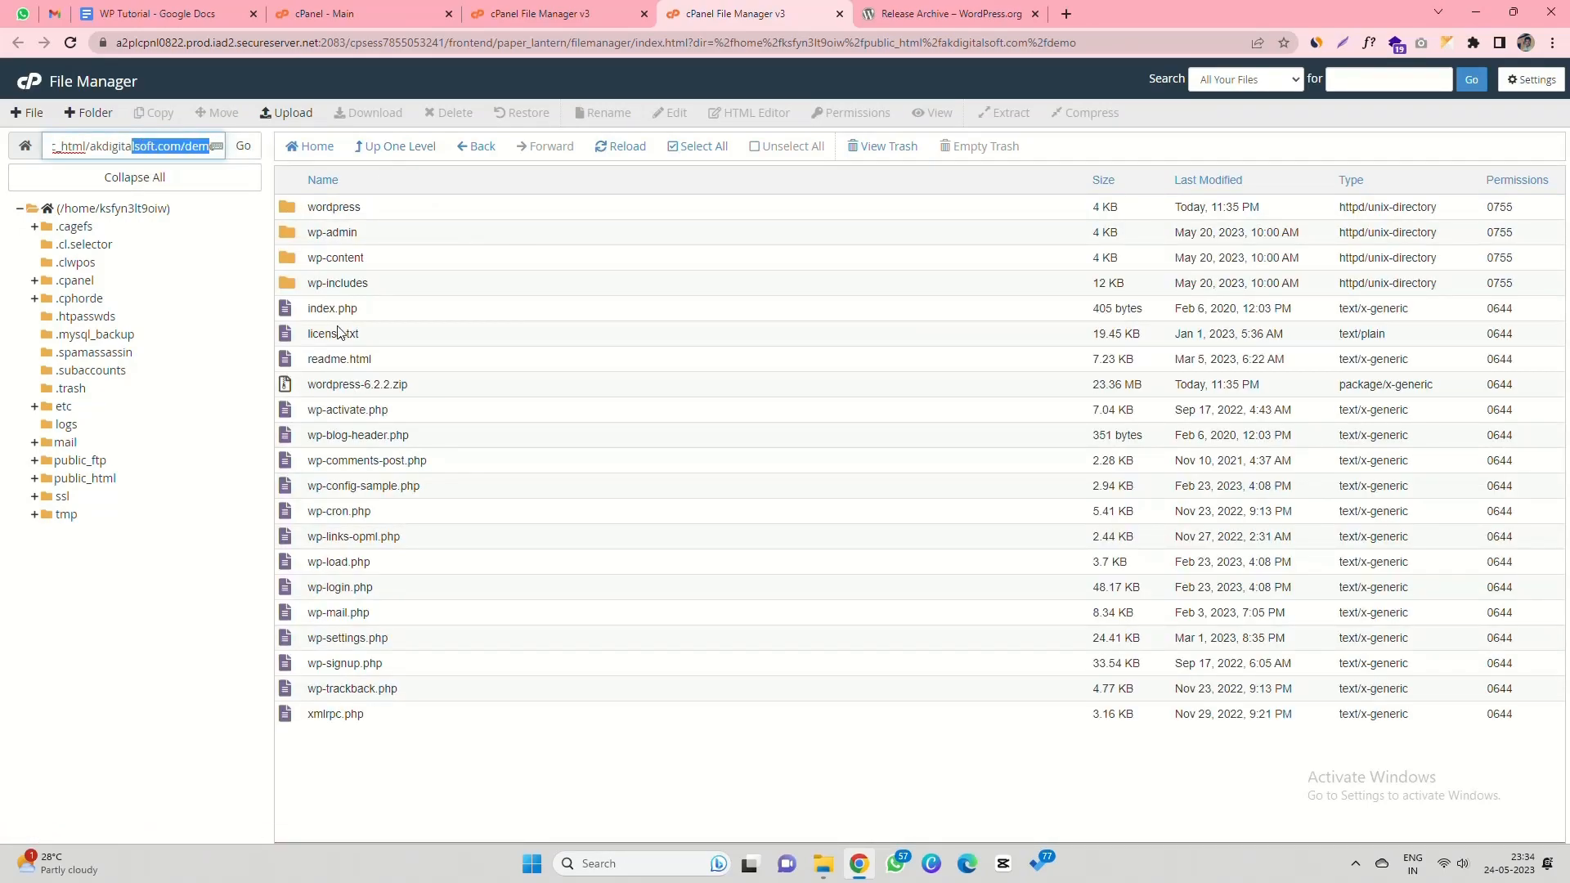
# - Highlight the Step 3 paragraph in the tutorial document in light pink
pyautogui.click(148, 14)
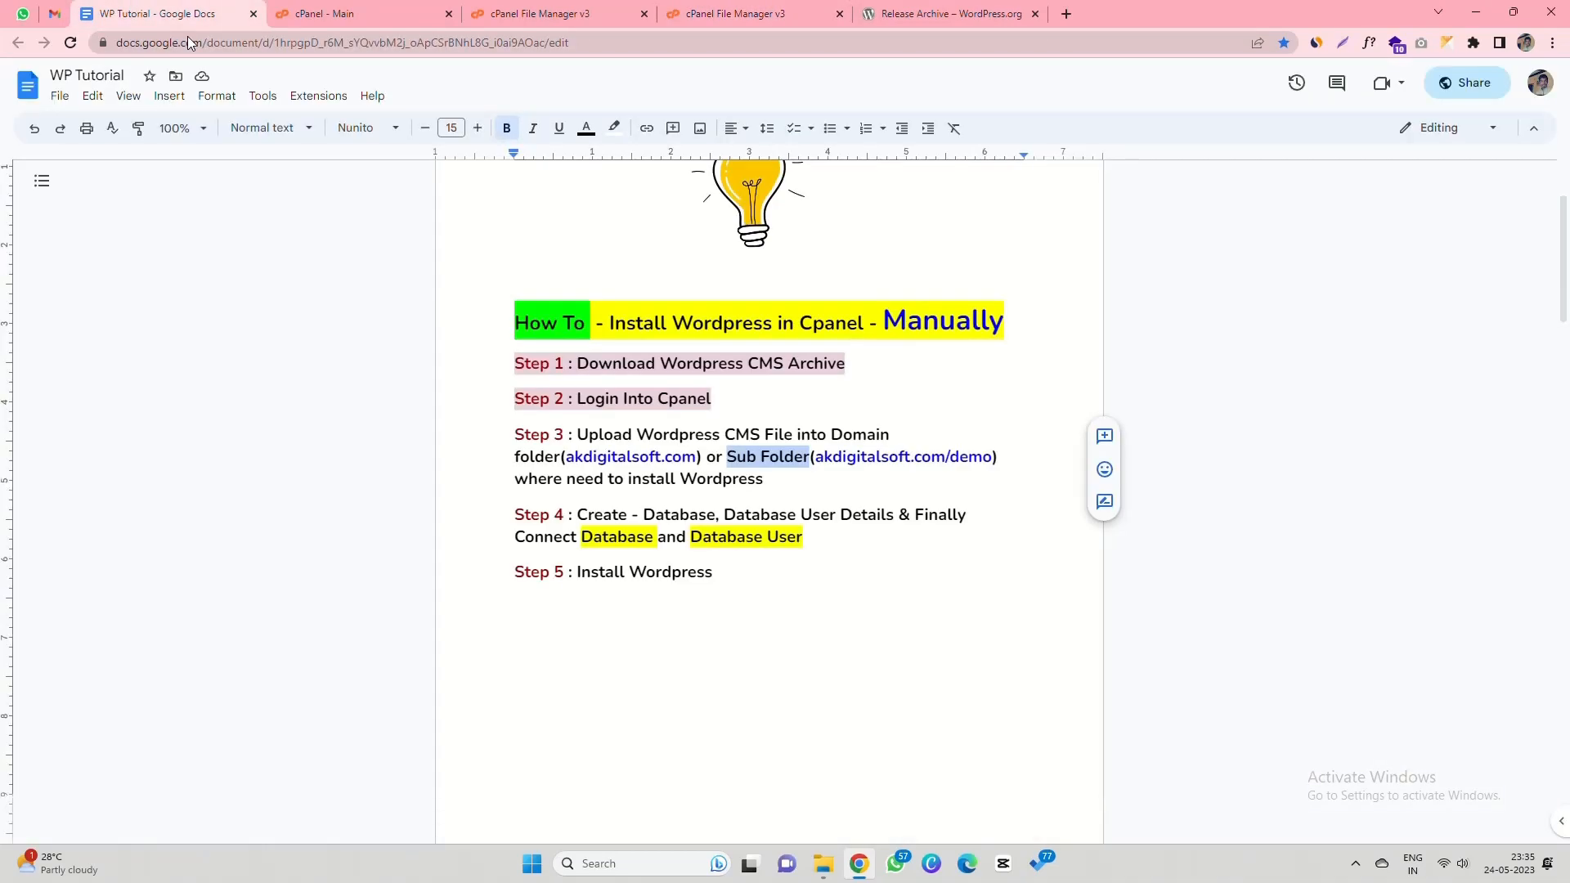
pyautogui.click(517, 435)
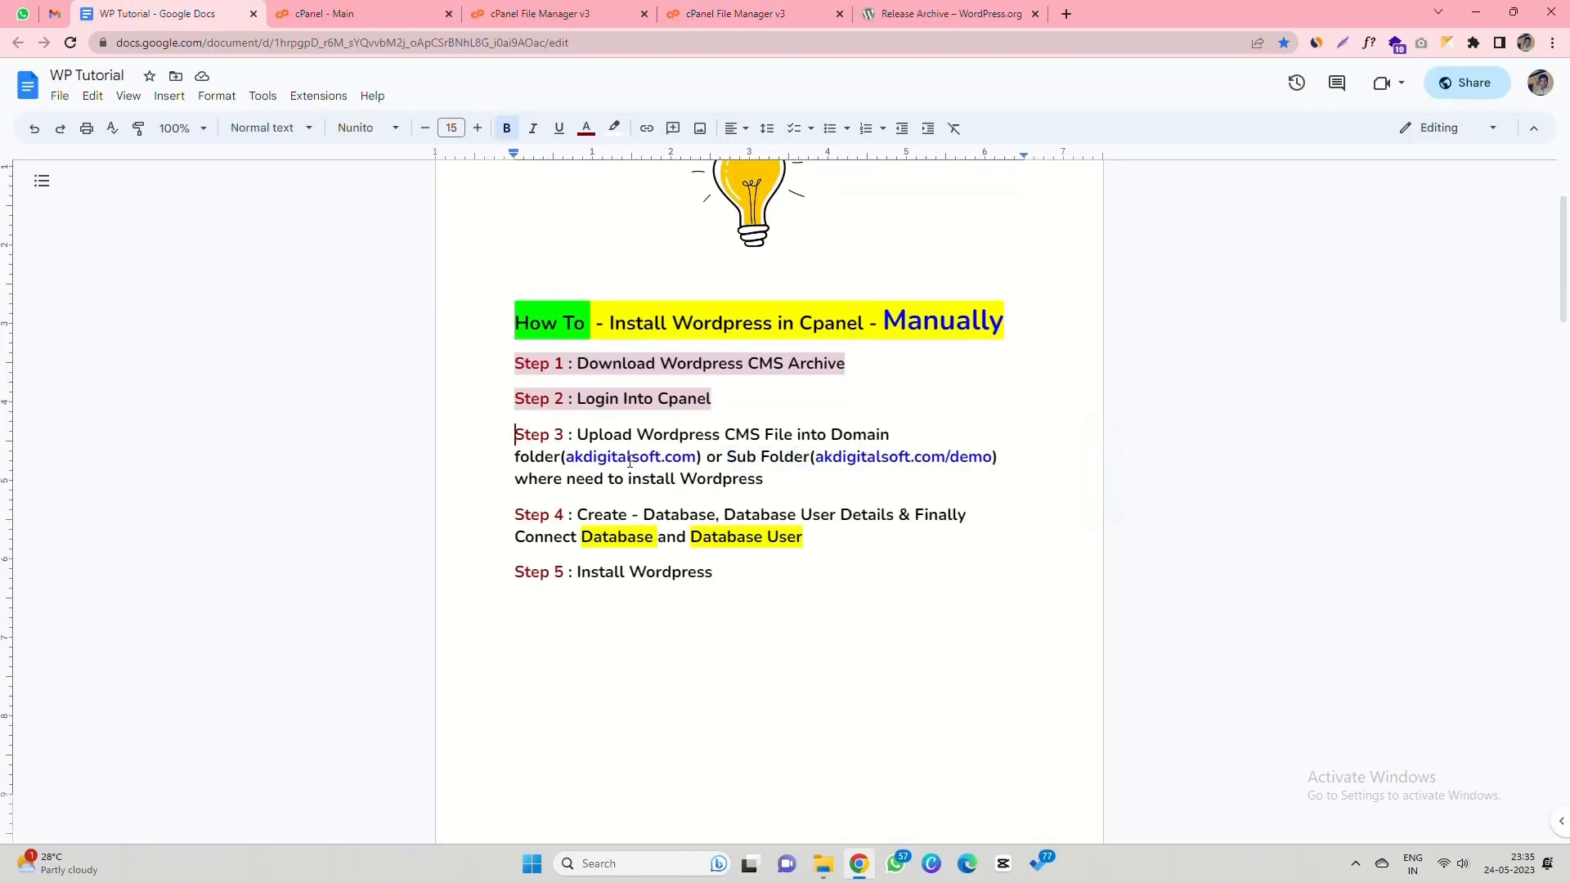
pyautogui.keyDown('shift'); pyautogui.click(769, 477); pyautogui.keyUp('shift')
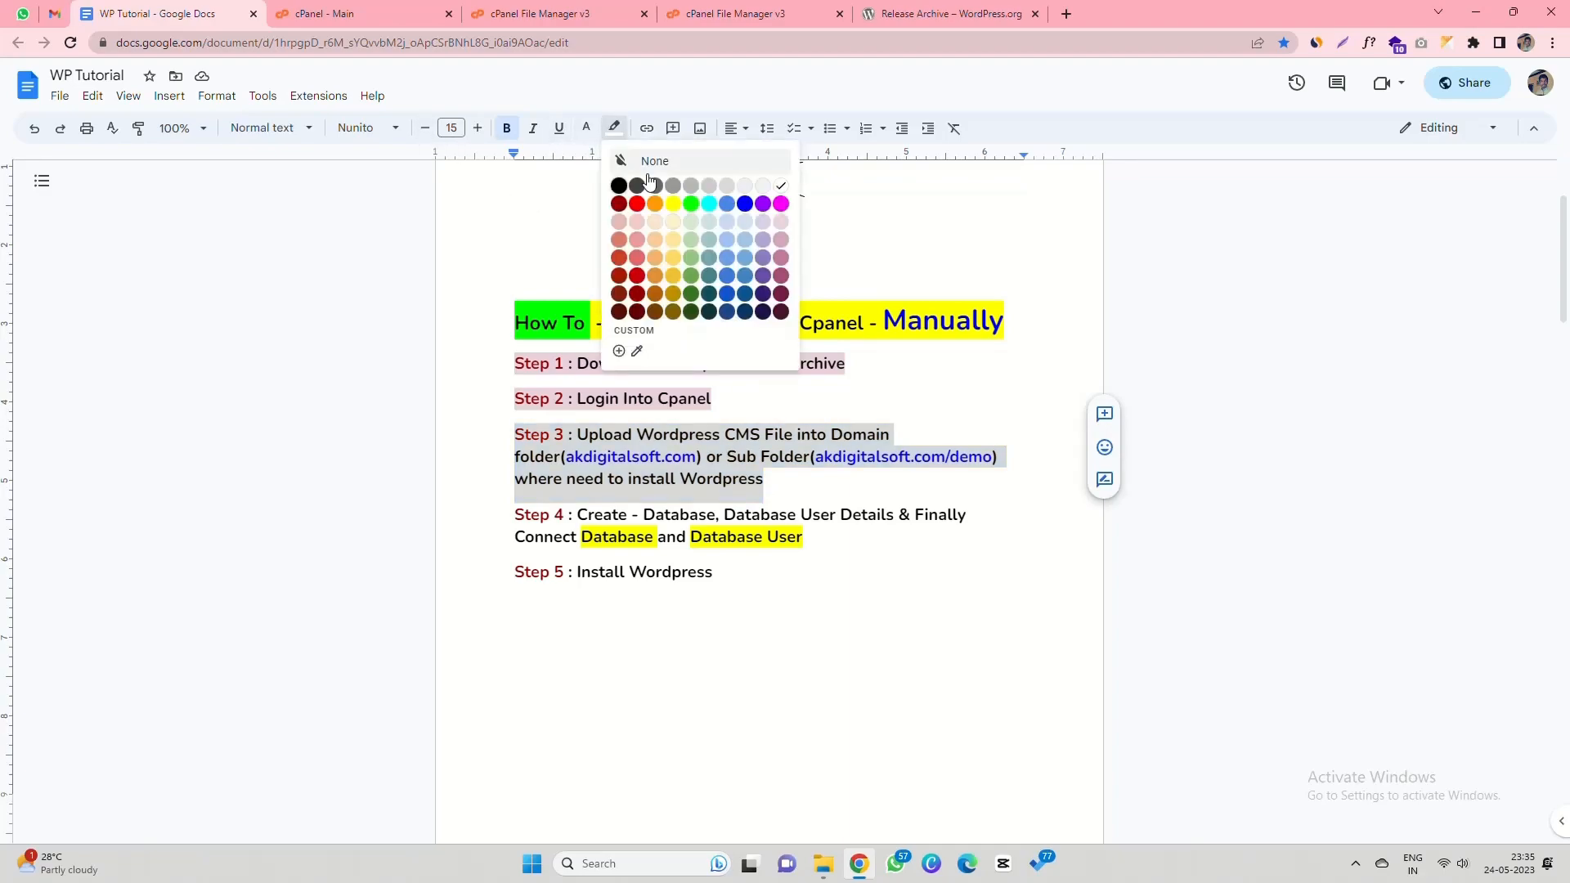
pyautogui.click(615, 129)
pyautogui.click(782, 223)
pyautogui.click(680, 435)
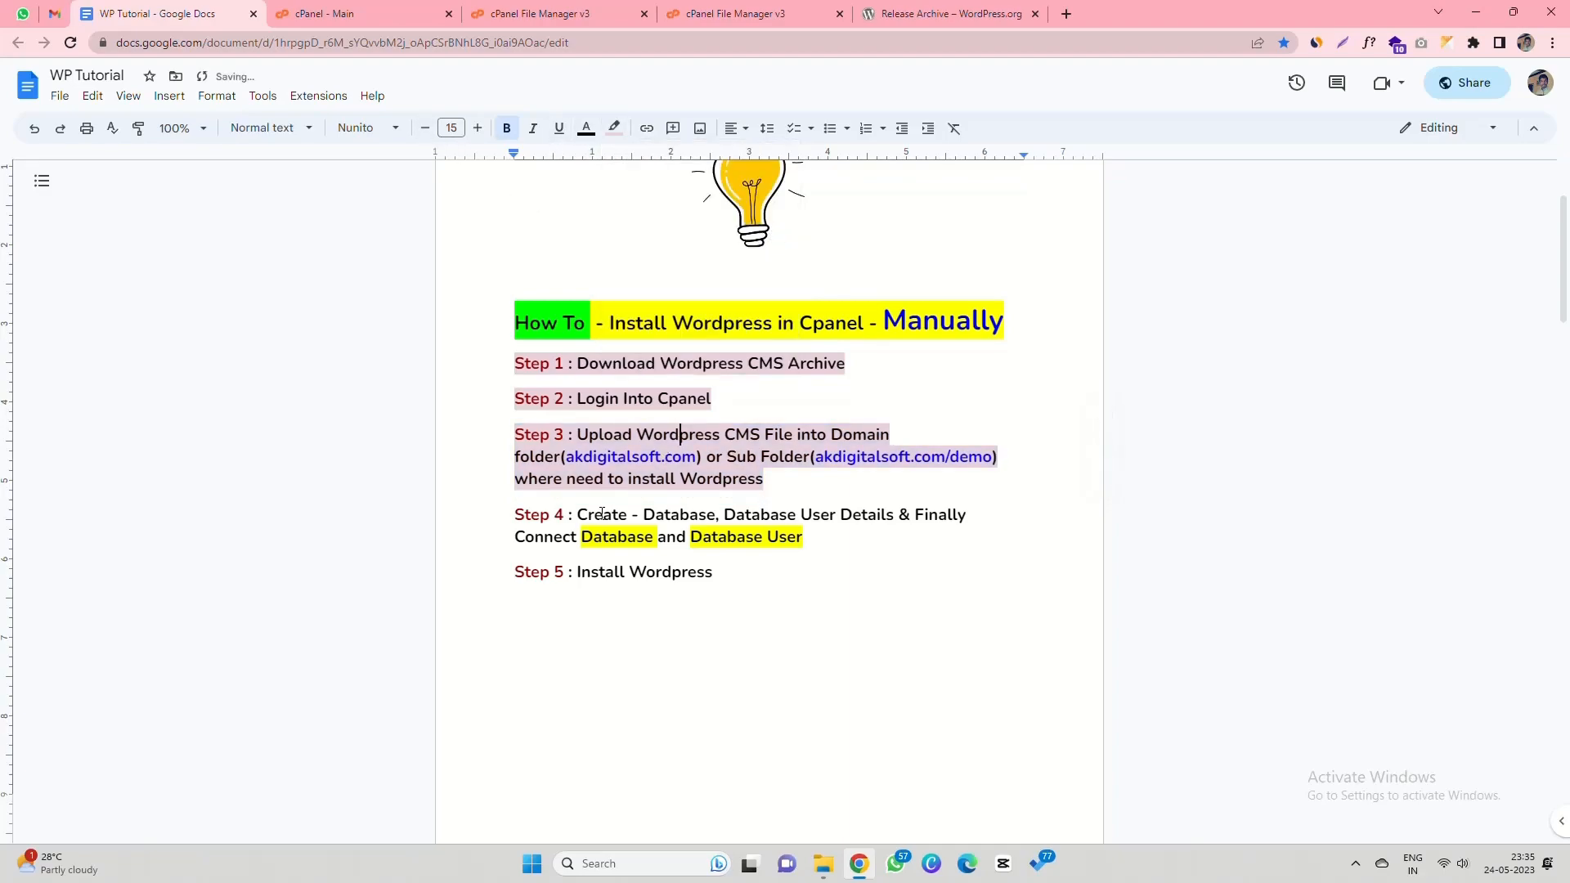
# - Select the Step 4 paragraph, then return to the cPanel dashboard
pyautogui.moveTo(515, 515); pyautogui.dragTo(820, 539)
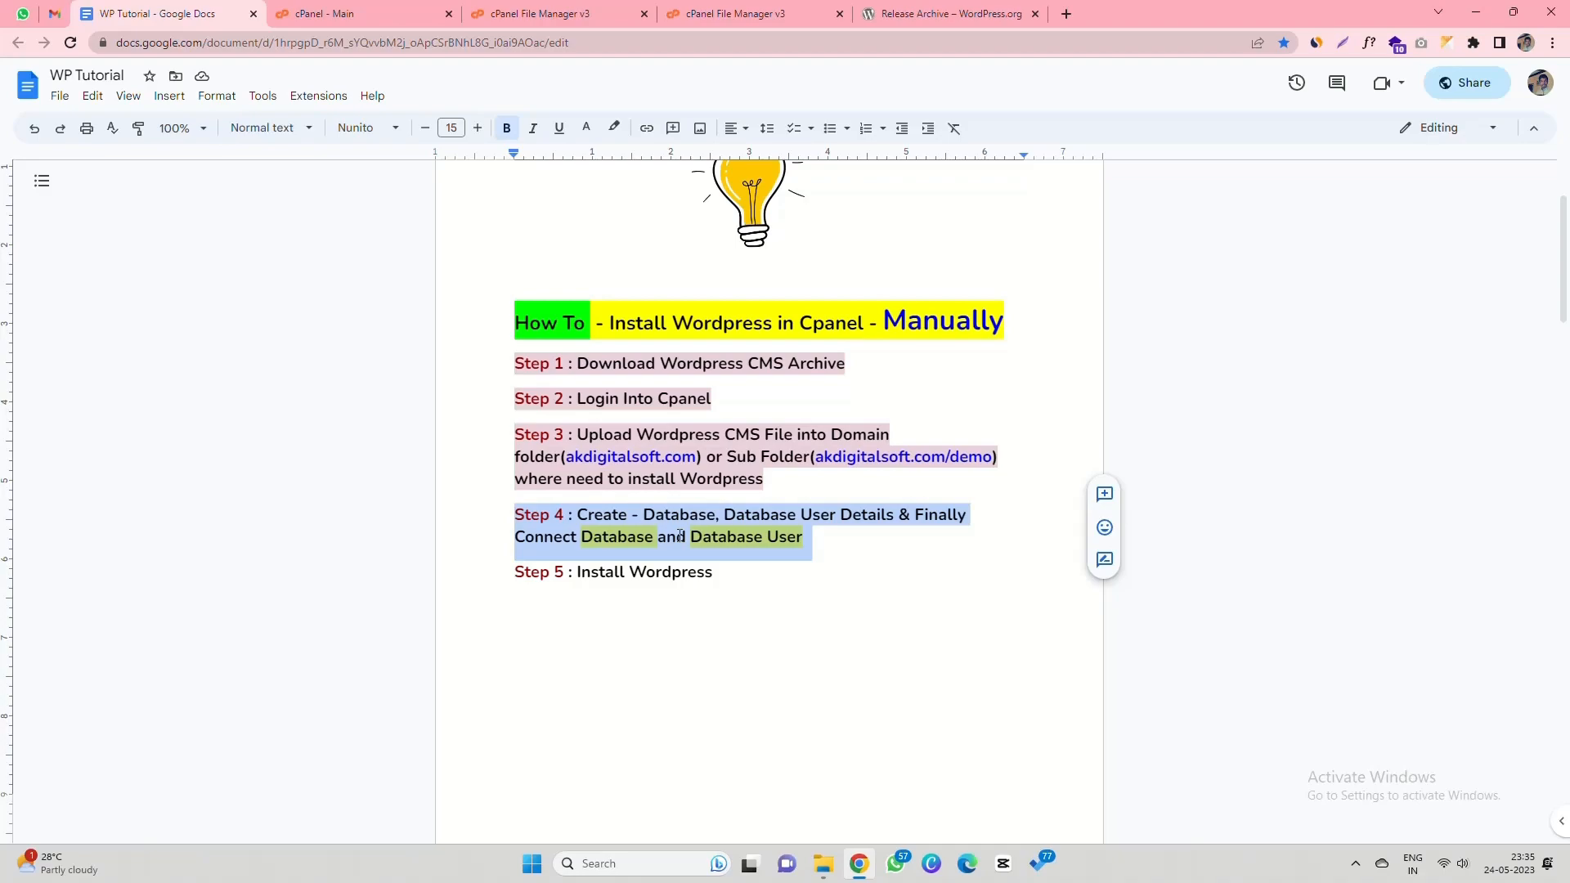
pyautogui.click(531, 13)
pyautogui.click(343, 13)
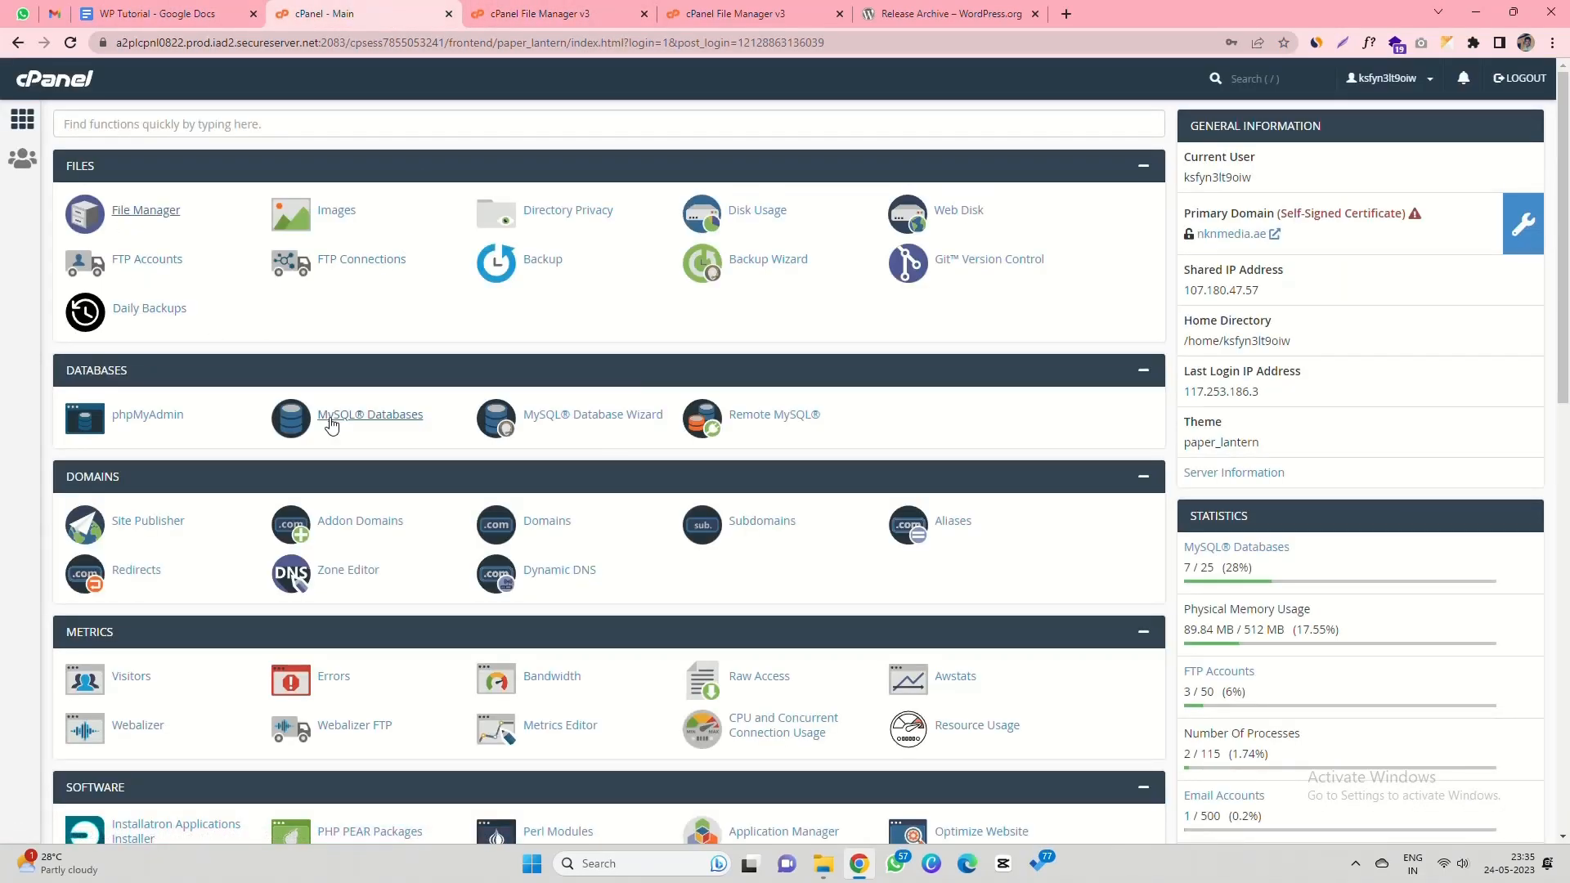
# - Create the database demowordpress in the MySQL Database Wizard and continue to the user step
pyautogui.click(566, 421)
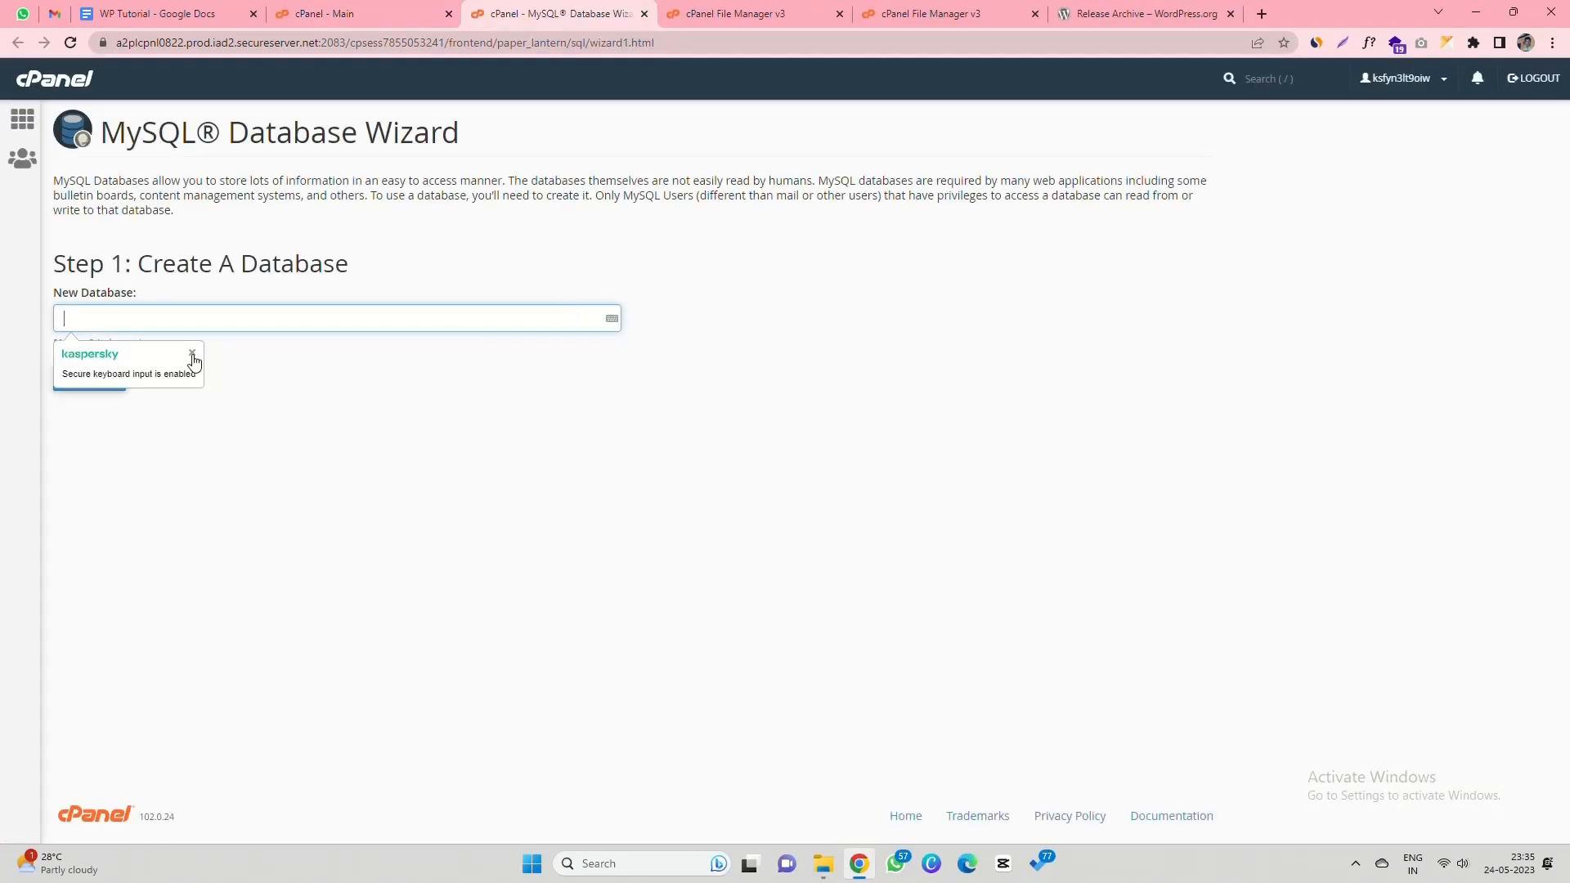
pyautogui.click(199, 325)
pyautogui.write('demowordpress')
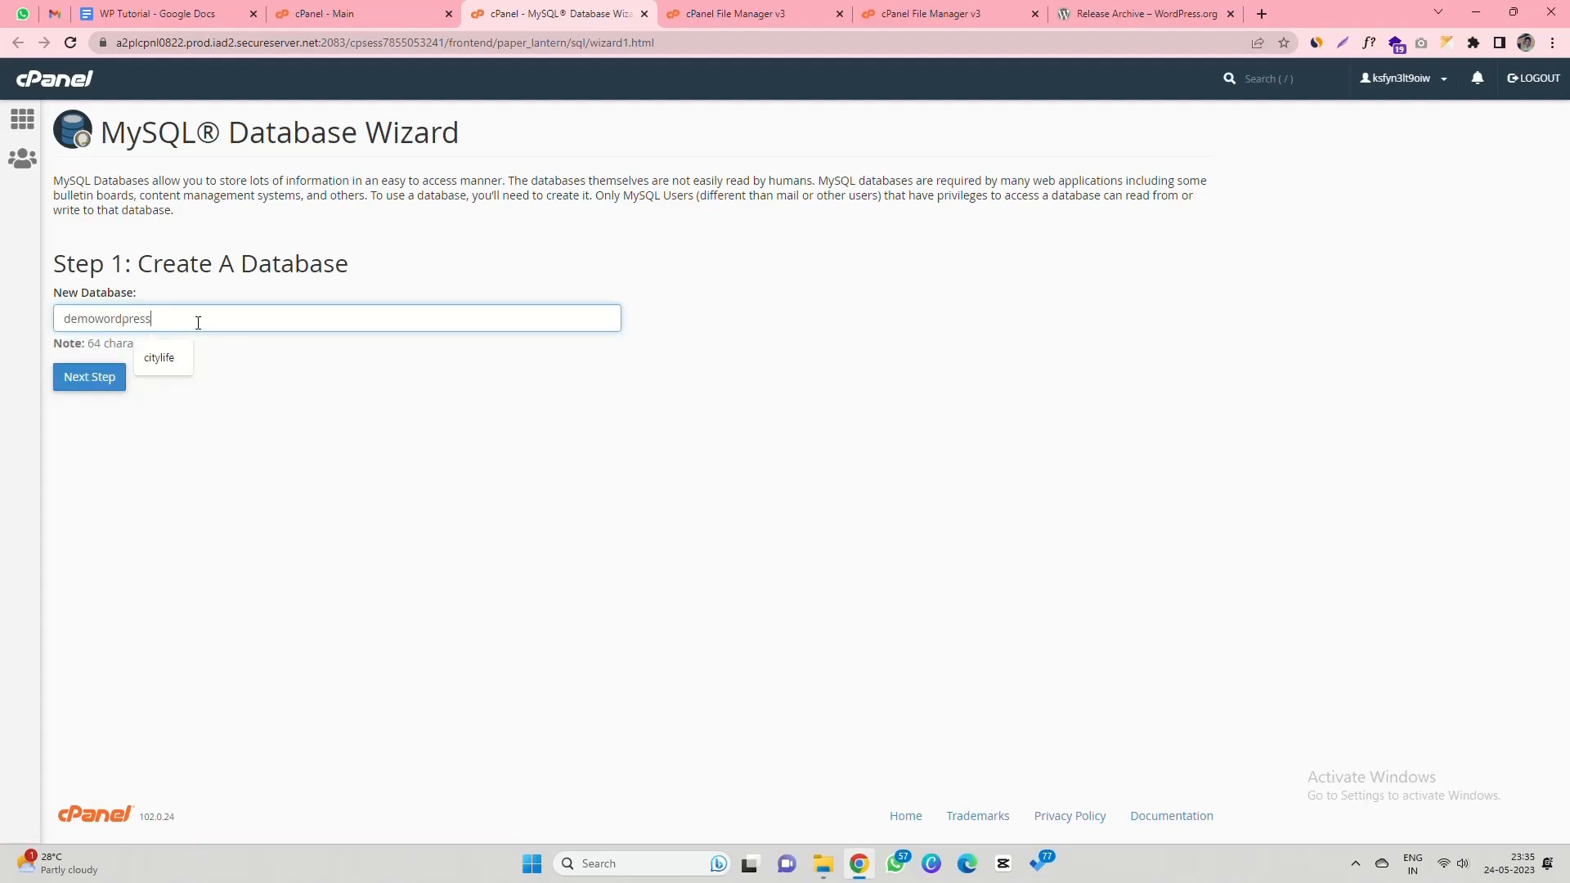
pyautogui.hotkey('ctrl', 'a')
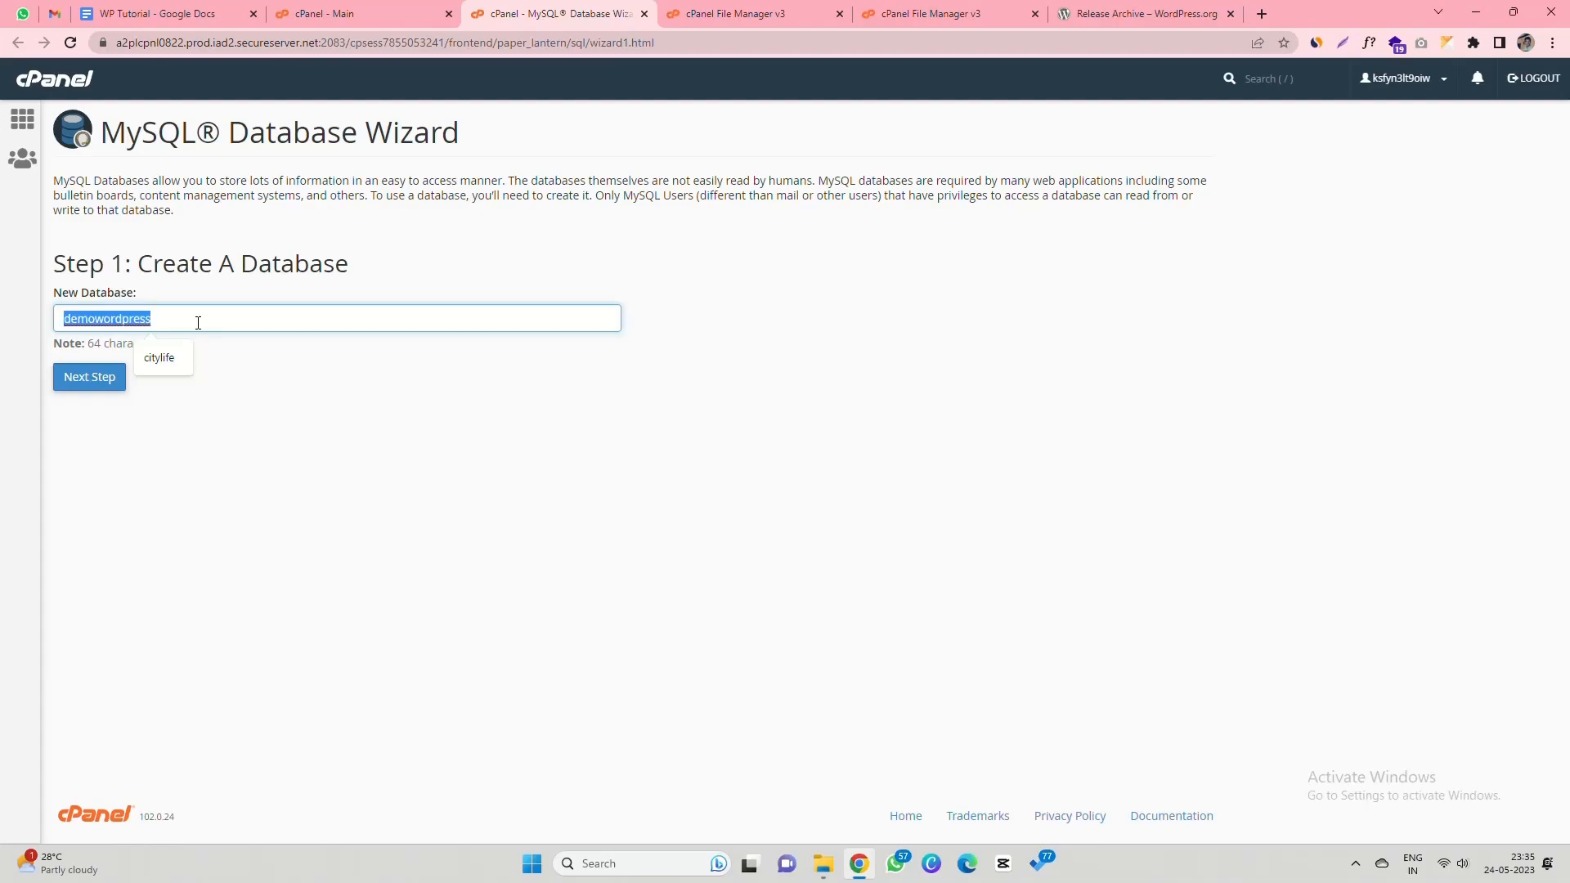
pyautogui.moveTo(59, 299); pyautogui.dragTo(135, 304)
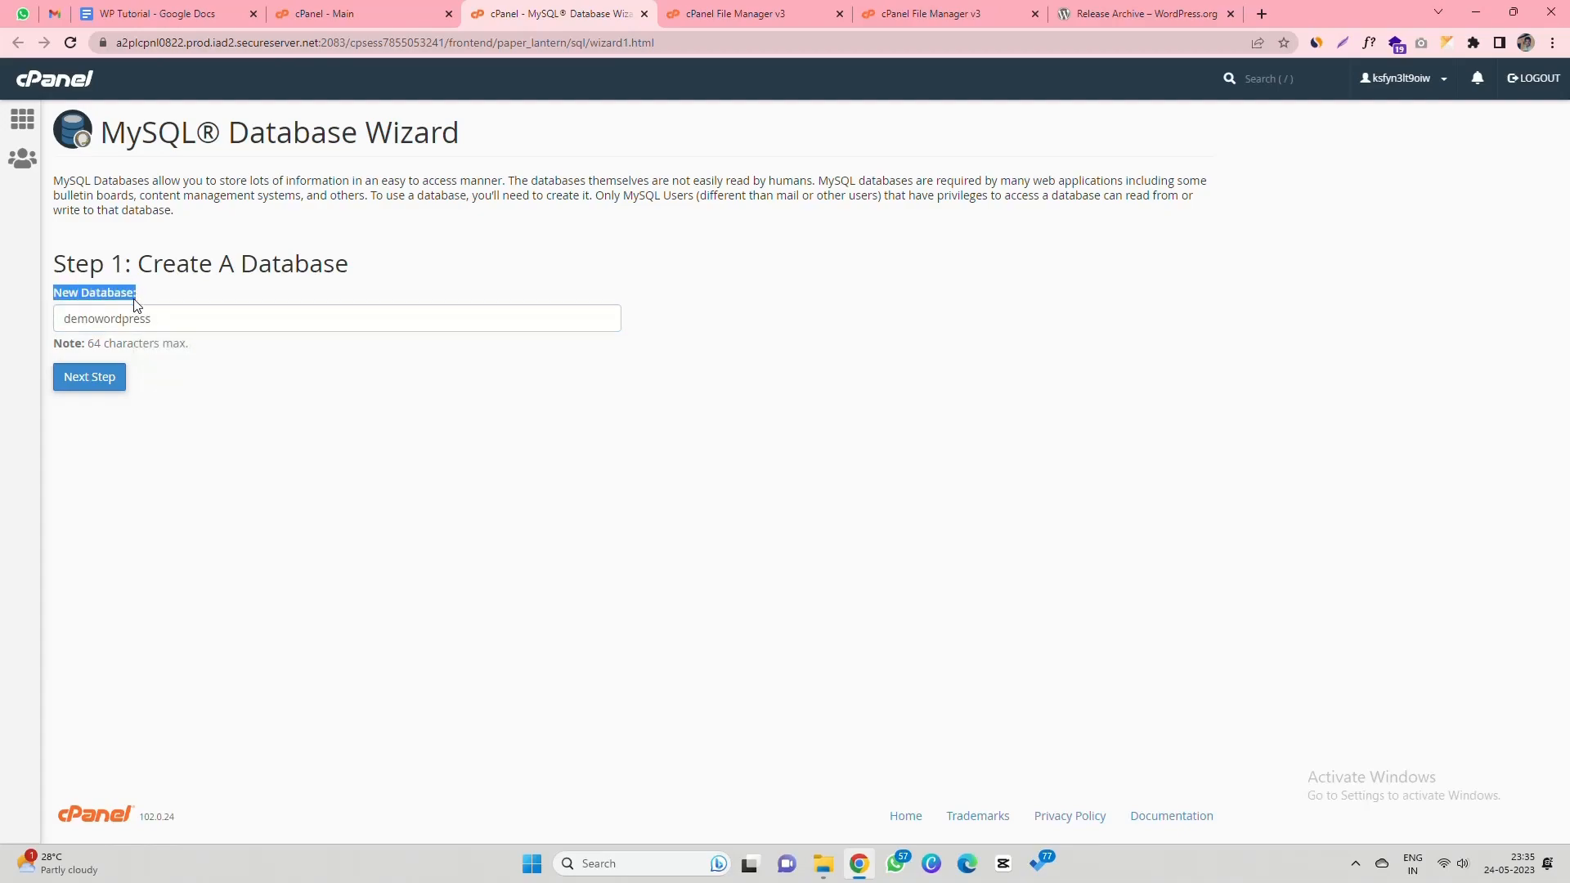
pyautogui.click(92, 381)
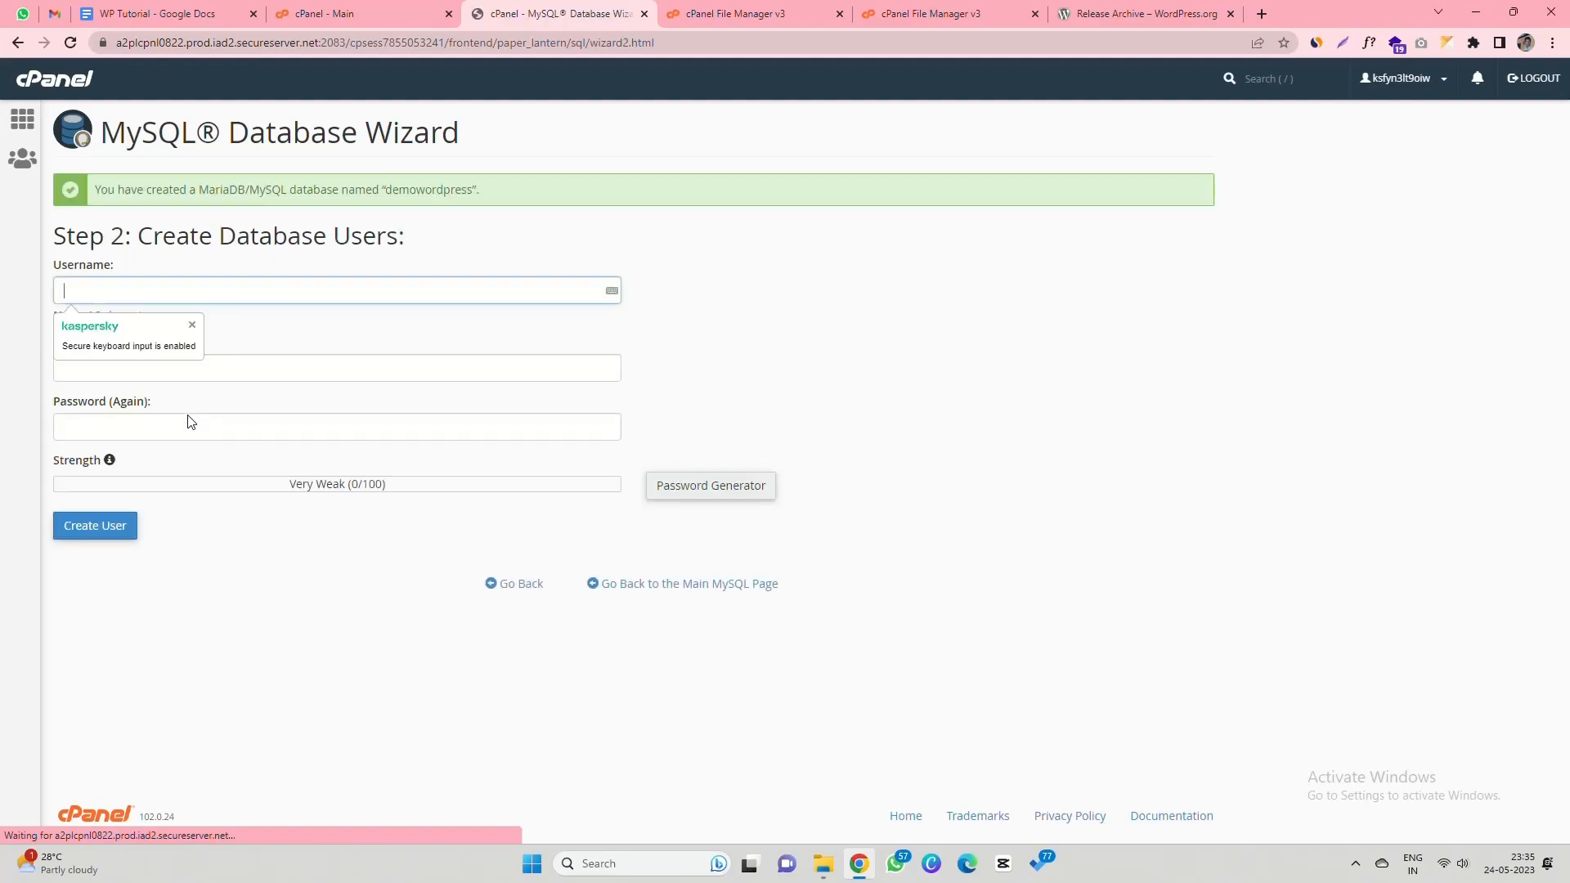
# - Enter demowordpress as the database username and record it in Notepad
pyautogui.click(192, 326)
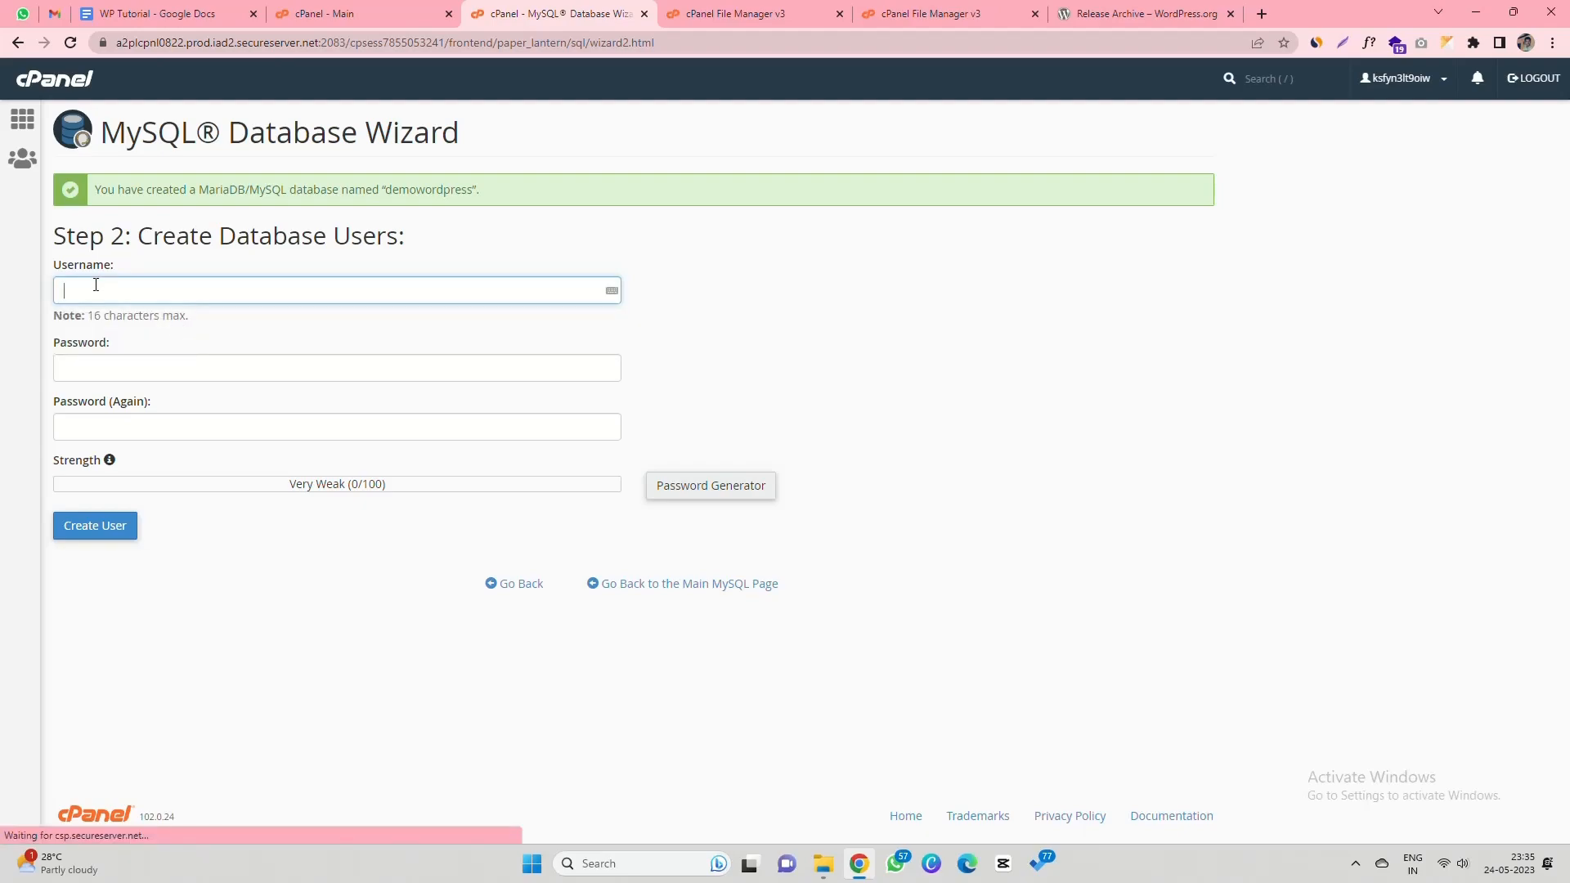
pyautogui.moveTo(53, 266); pyautogui.dragTo(113, 269)
pyautogui.click(159, 291)
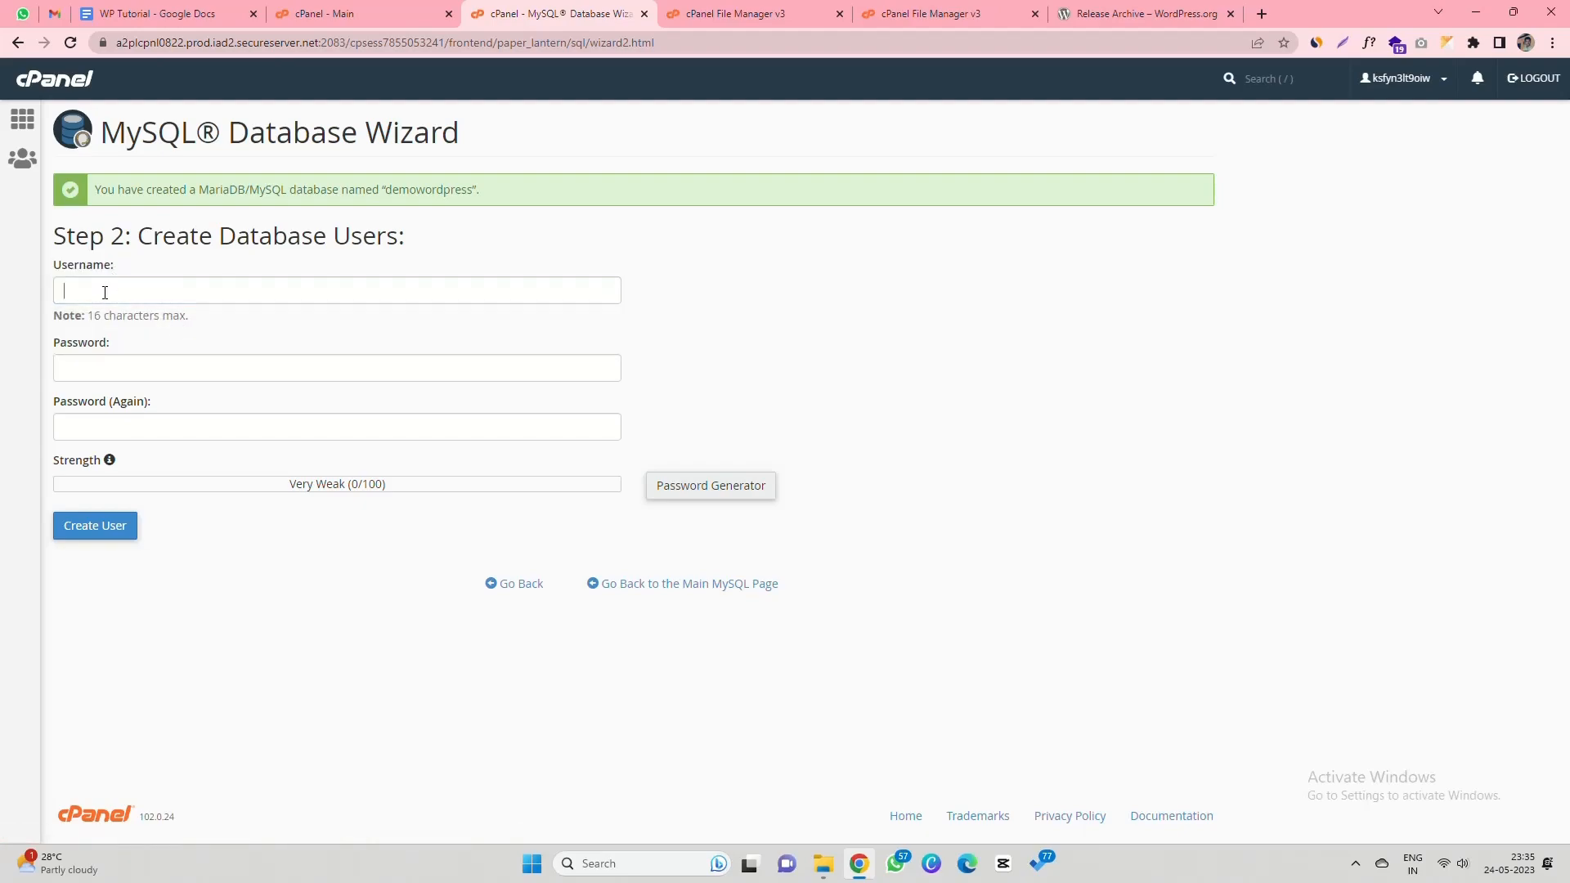
pyautogui.write('demowordpress')
pyautogui.click(179, 262)
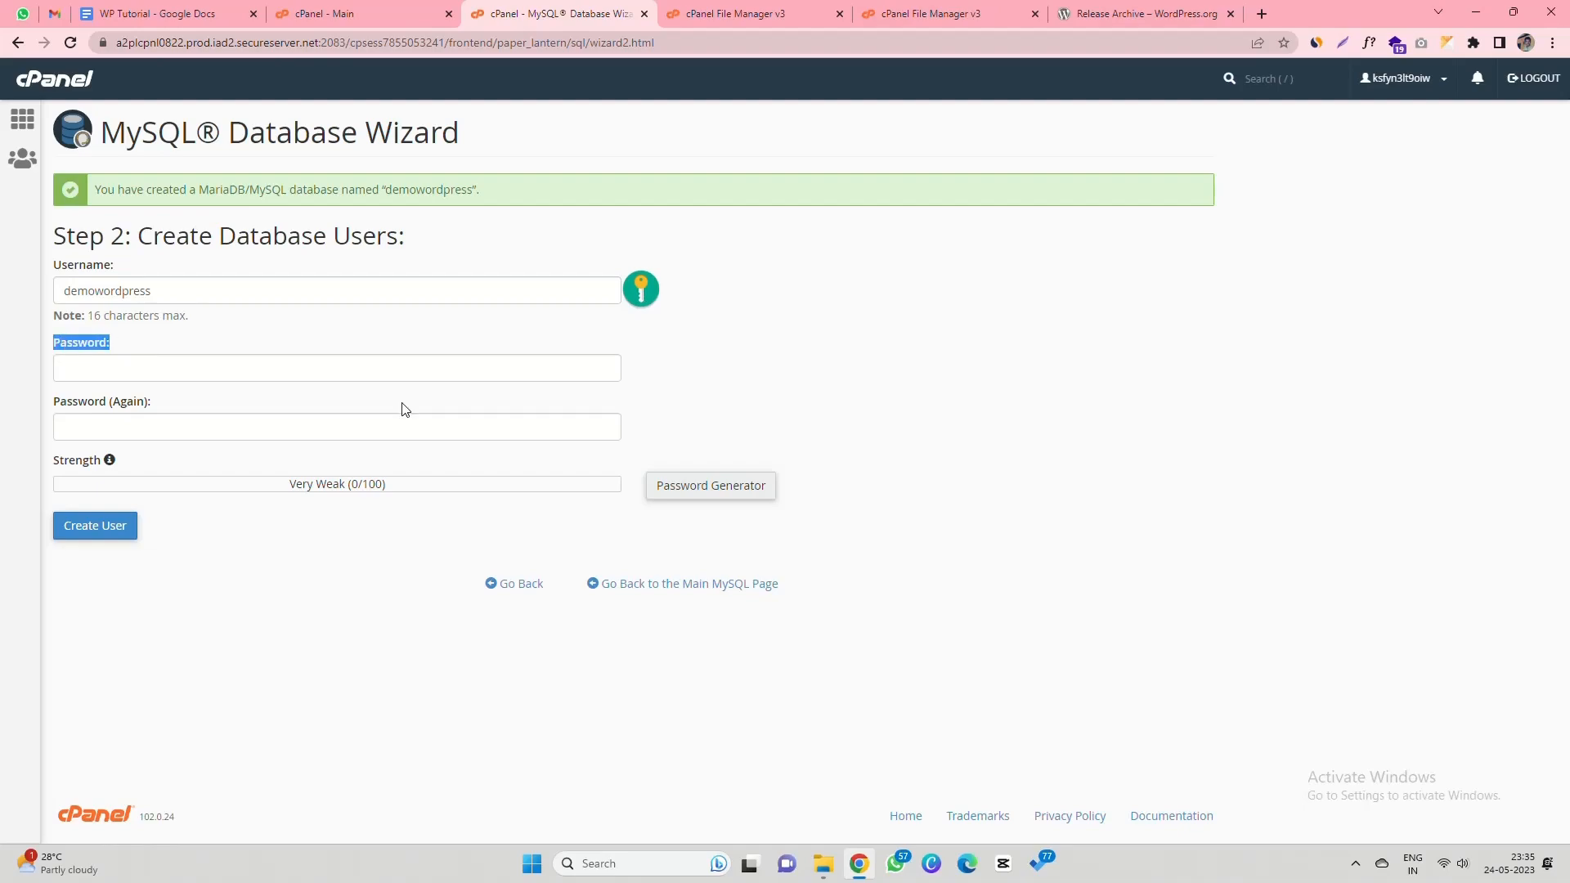
pyautogui.press('super+r')
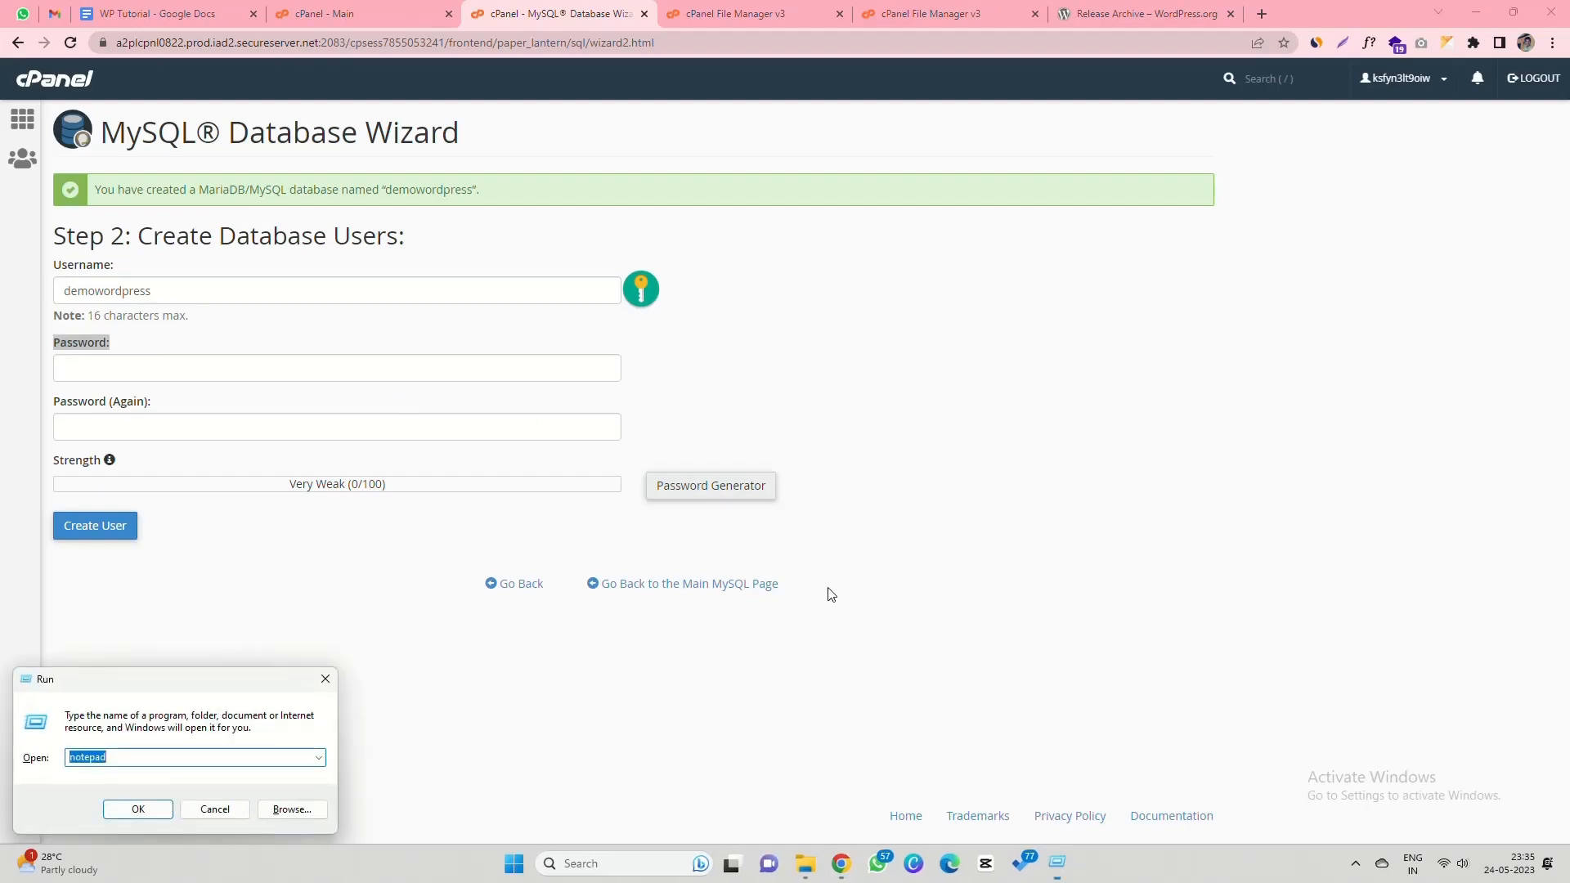
pyautogui.press('Escape')
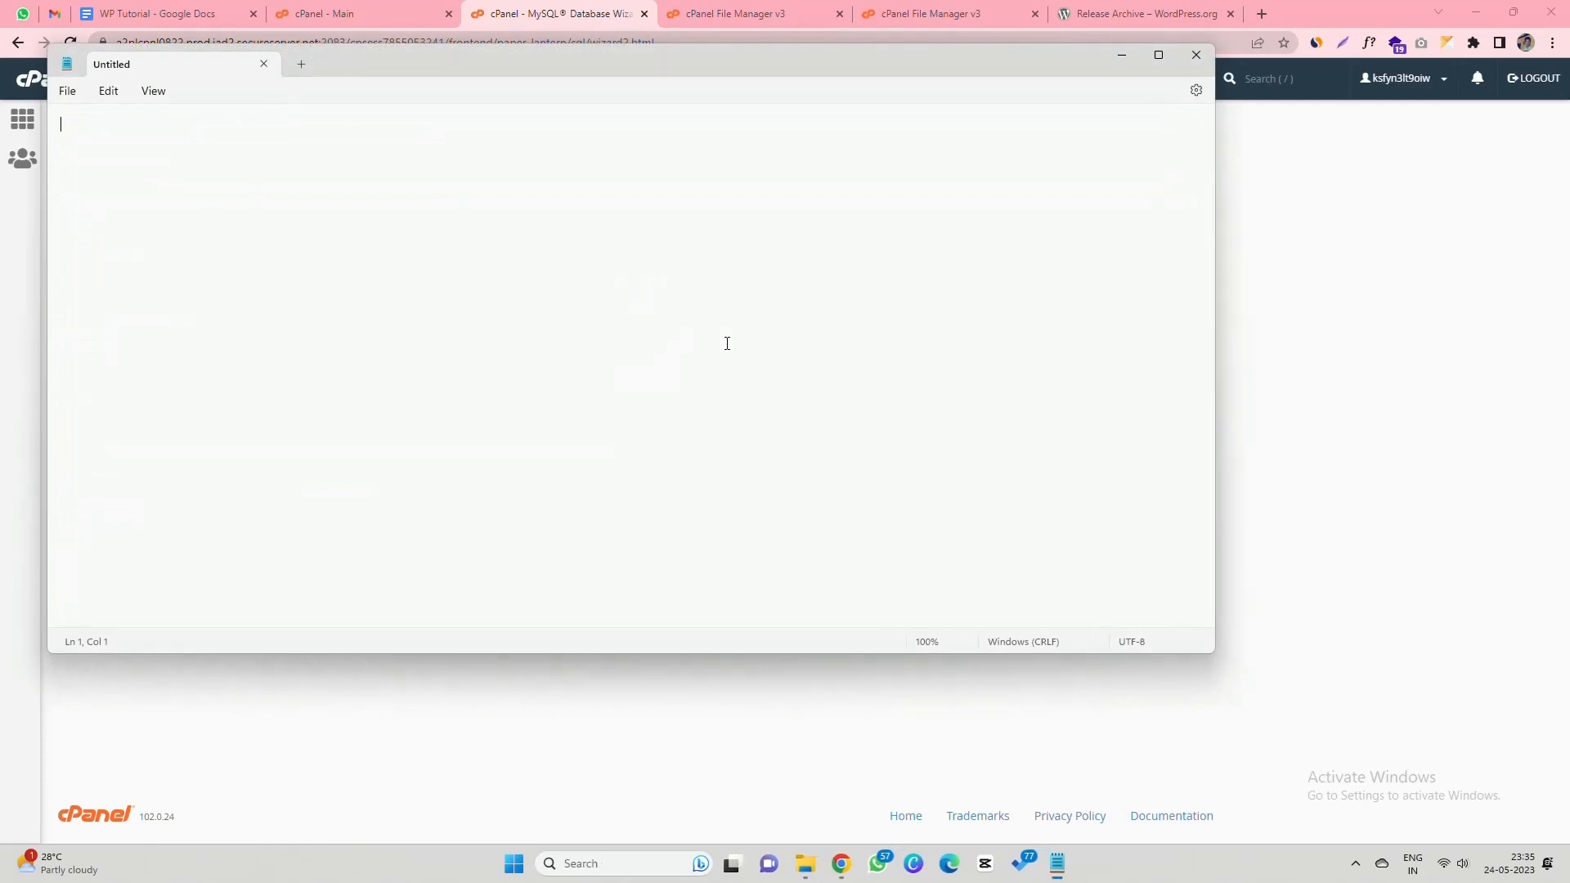
pyautogui.write('demowordpress')
pyautogui.hotkey('alt', 'Tab')
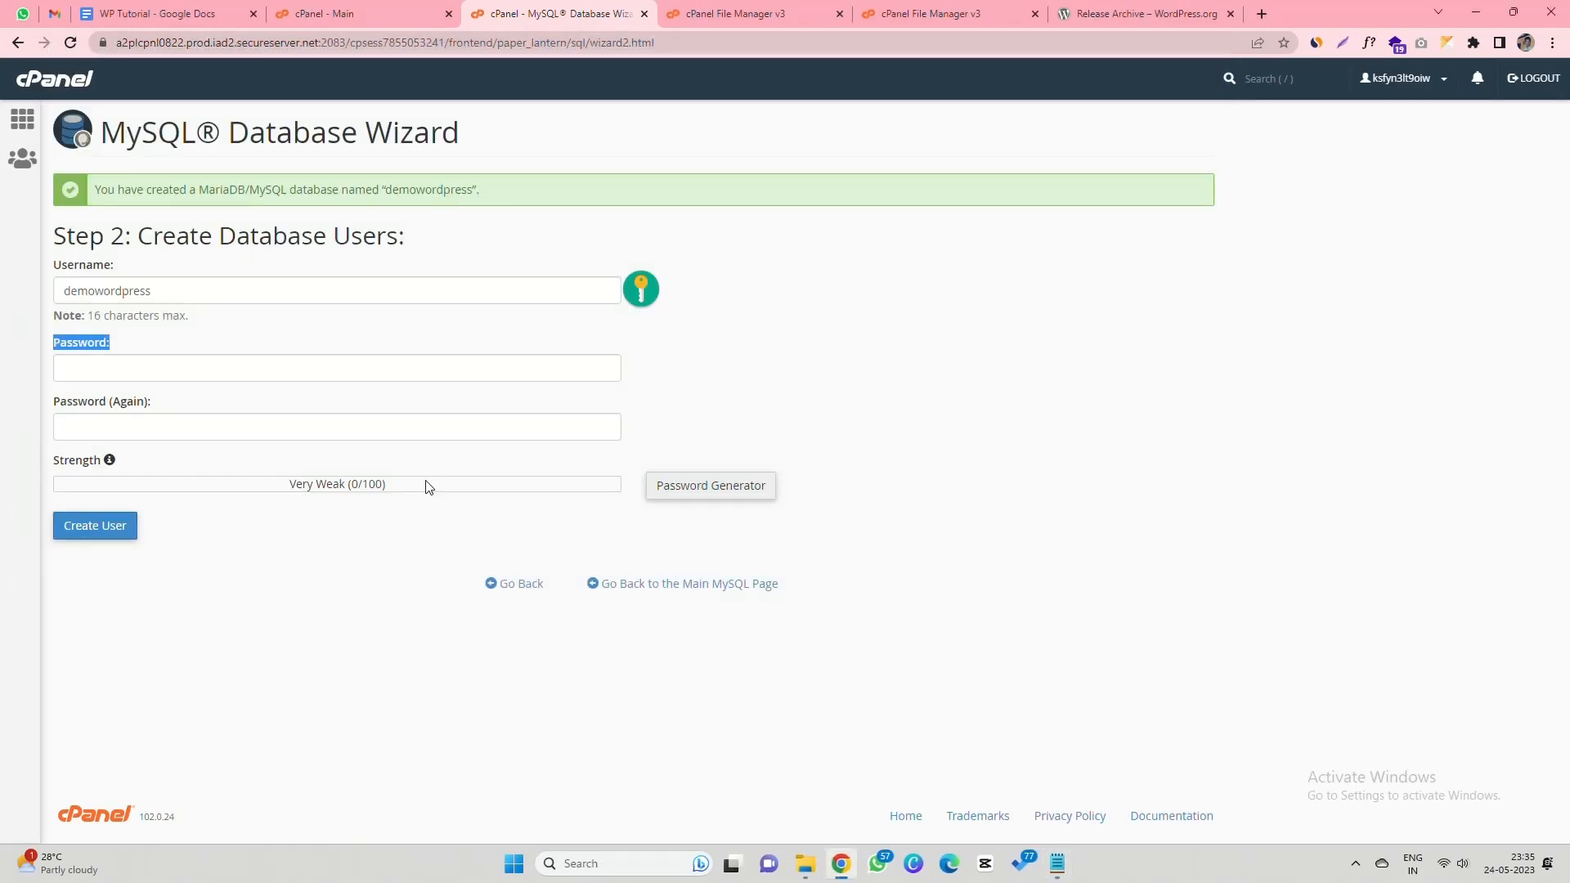
# - Generate a strong password, save it in Notepad, apply it and create the user
pyautogui.click(710, 485)
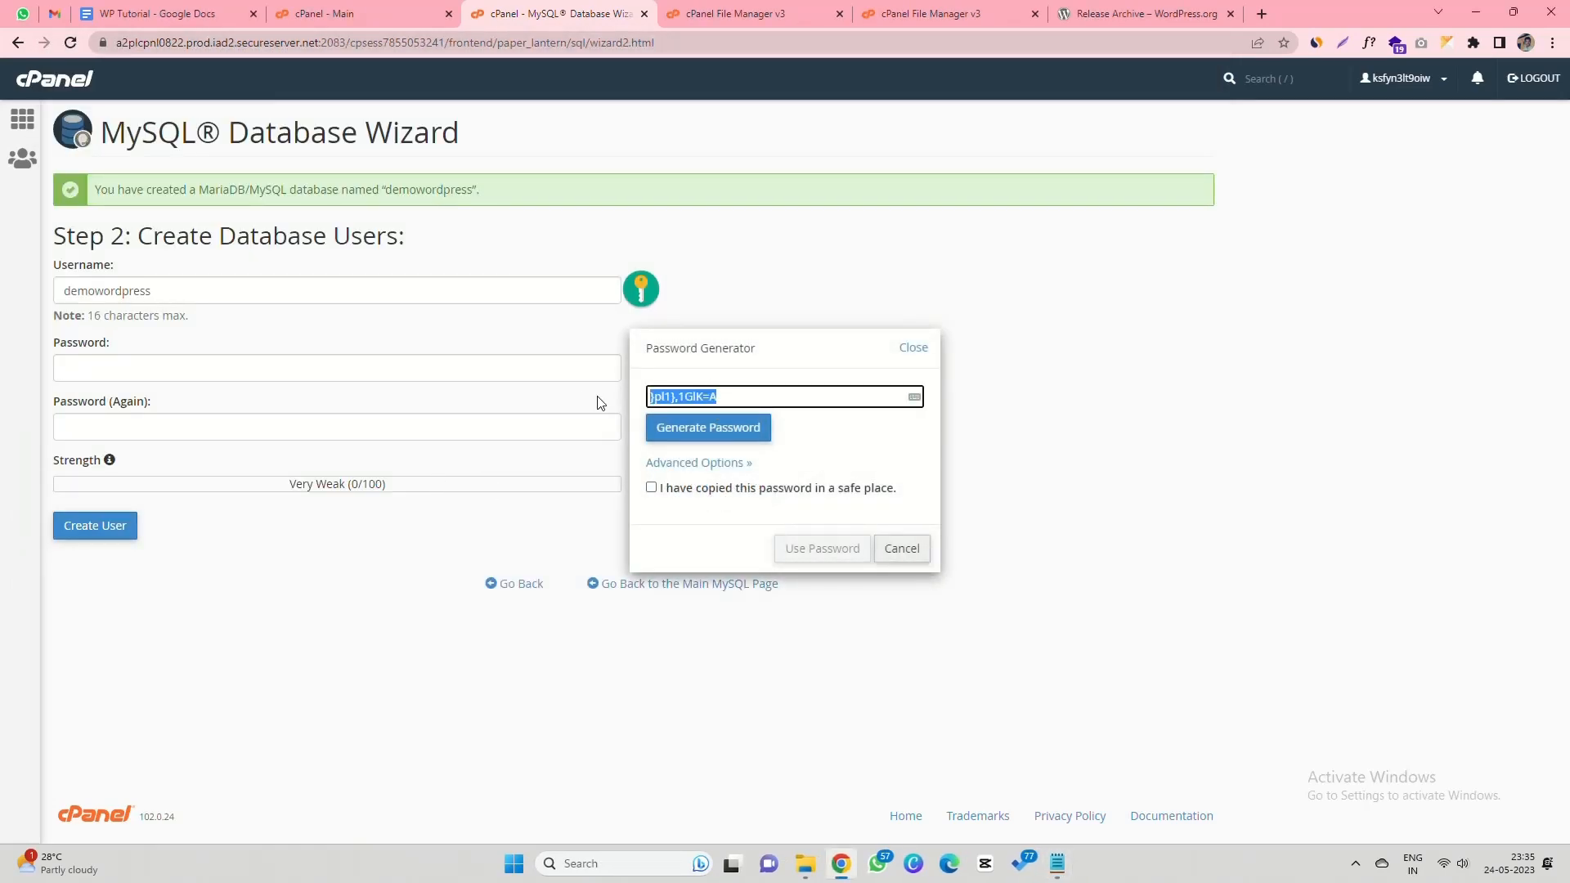
pyautogui.hotkey('alt', 'Tab')
pyautogui.press('Return')
pyautogui.hotkey('ctrl', 'v')
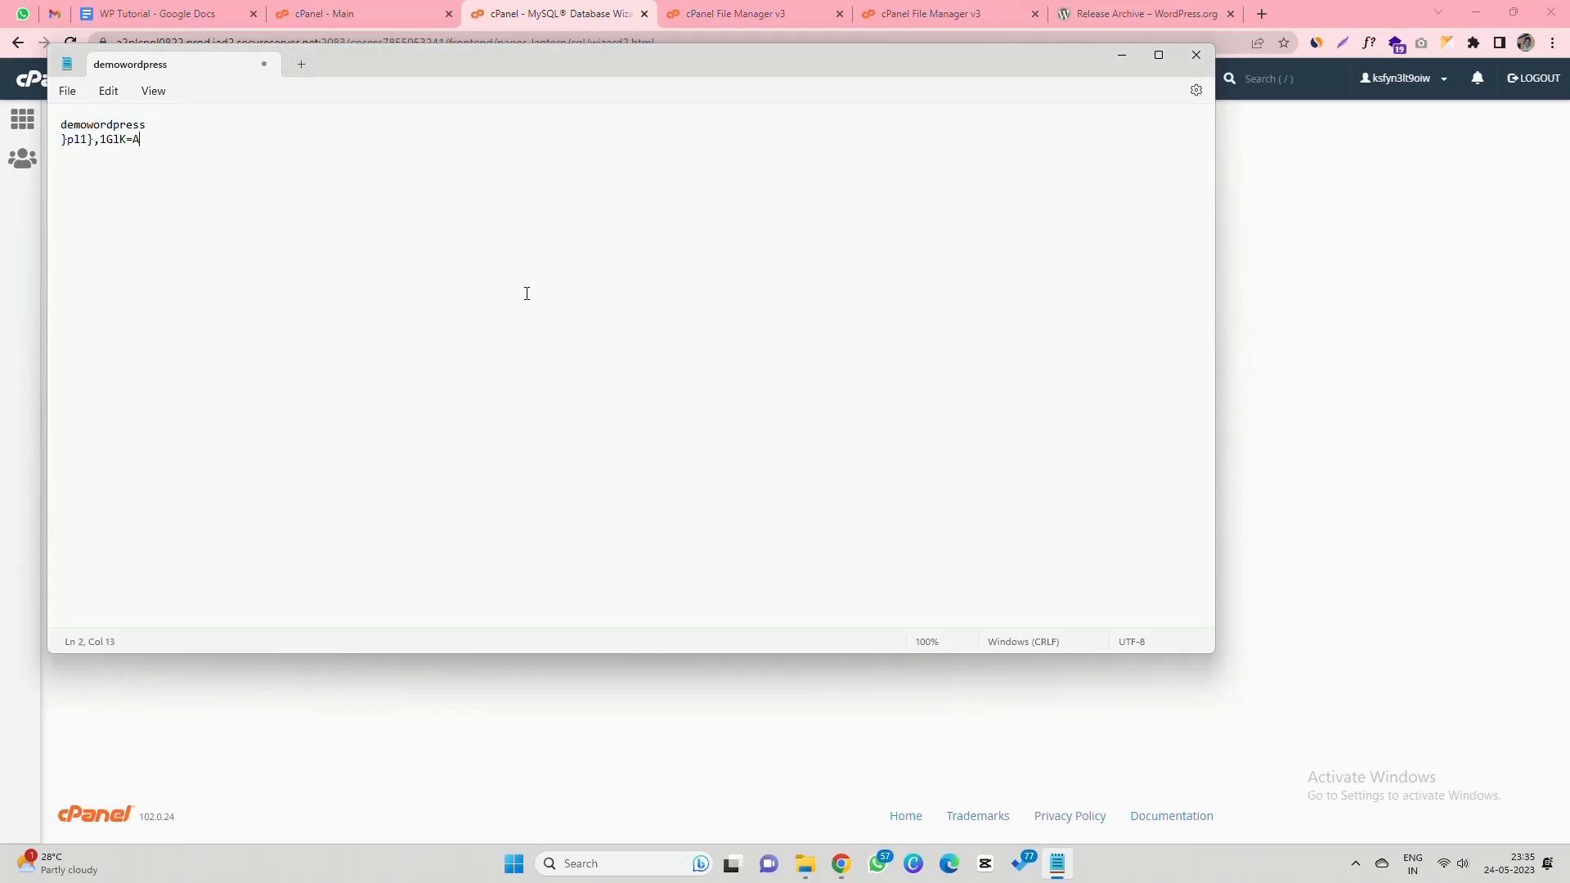
pyautogui.hotkey('alt', 'Tab')
pyautogui.click(685, 488)
pyautogui.click(785, 539)
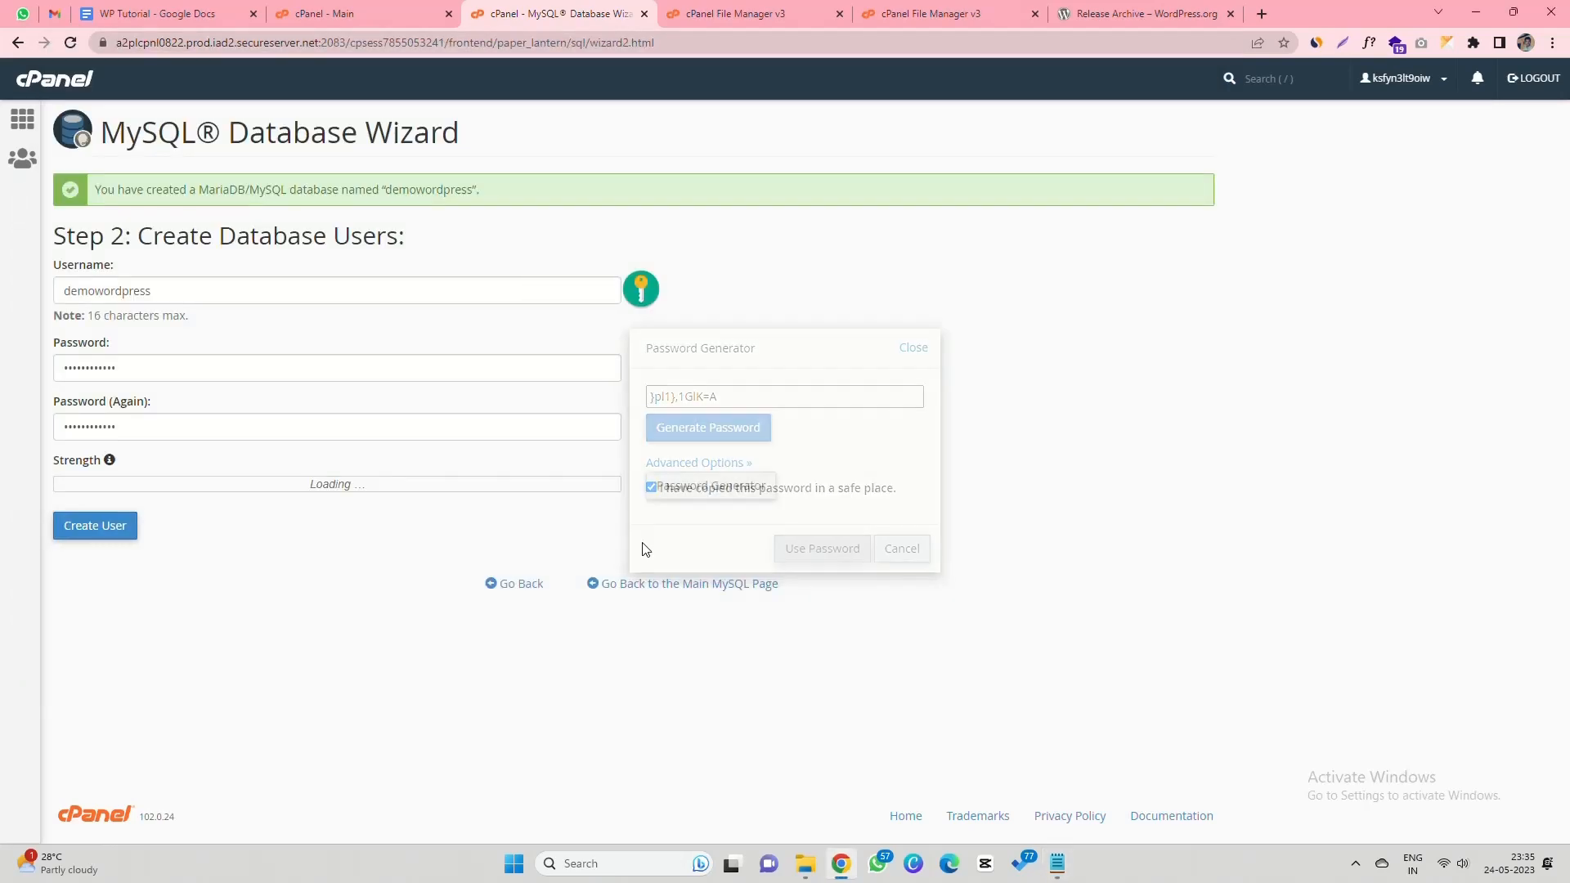
pyautogui.click(109, 532)
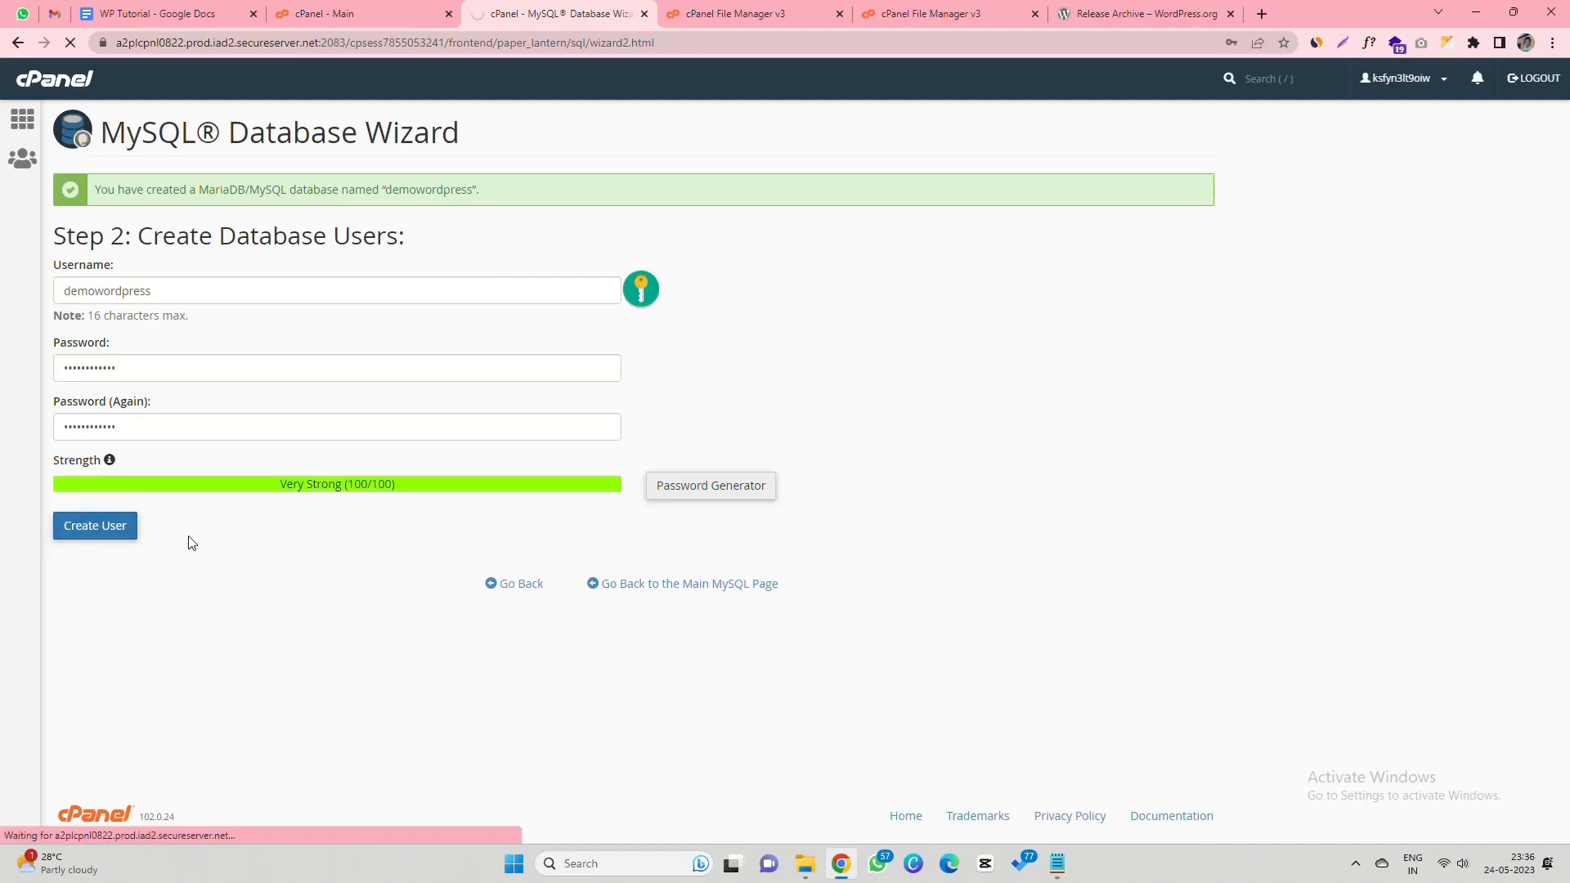
# - Select the Connect Database and Database User text in the tutorial document
pyautogui.click(163, 14)
pyautogui.click(541, 538)
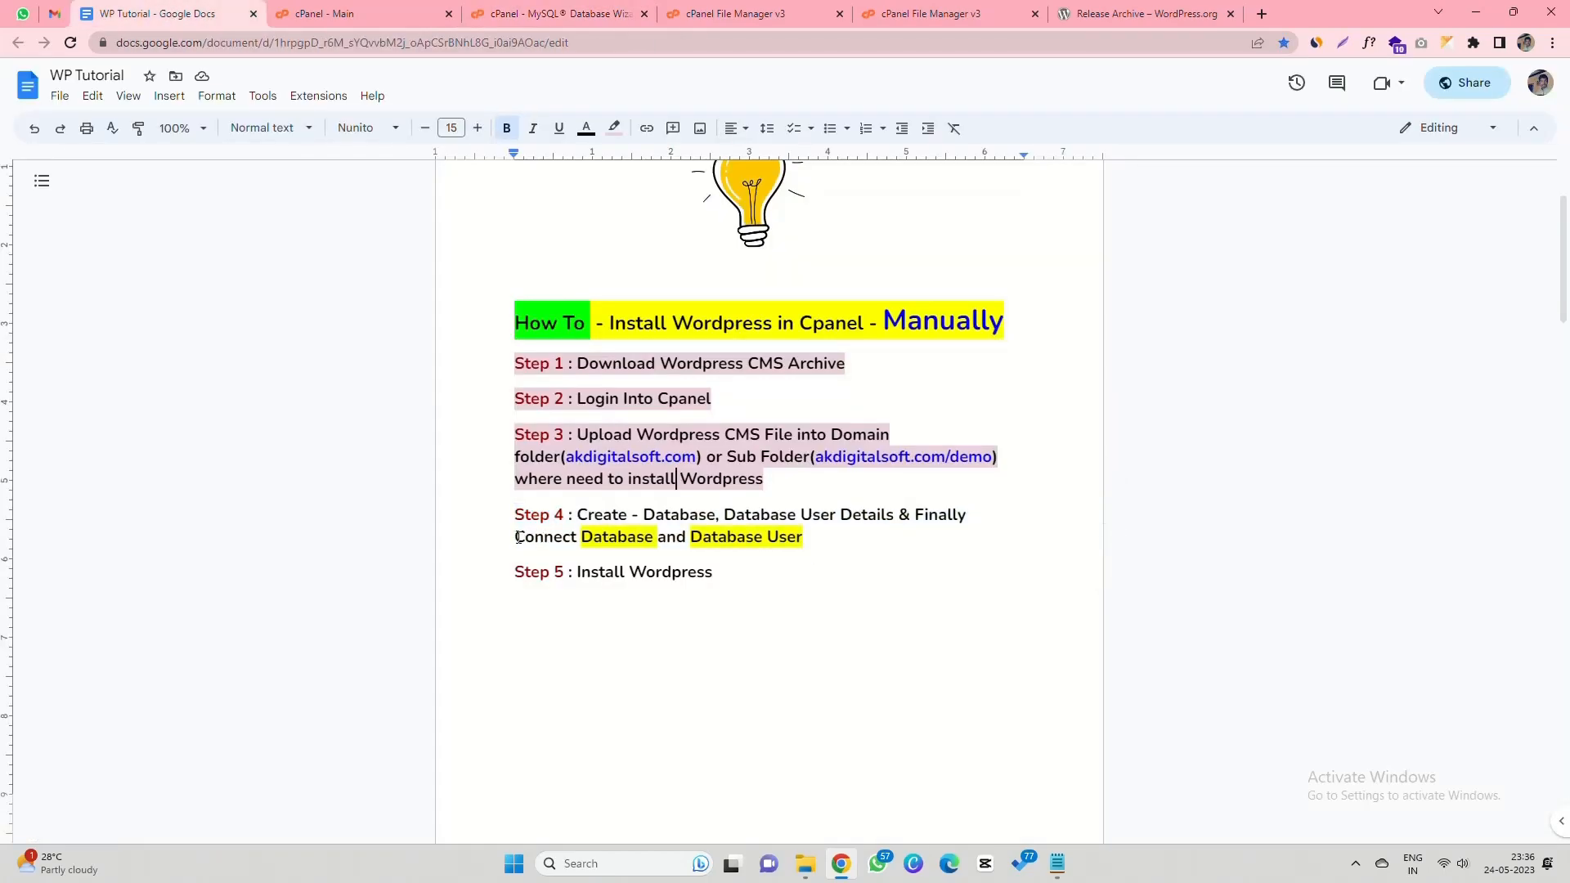
pyautogui.moveTo(517, 537); pyautogui.dragTo(806, 533)
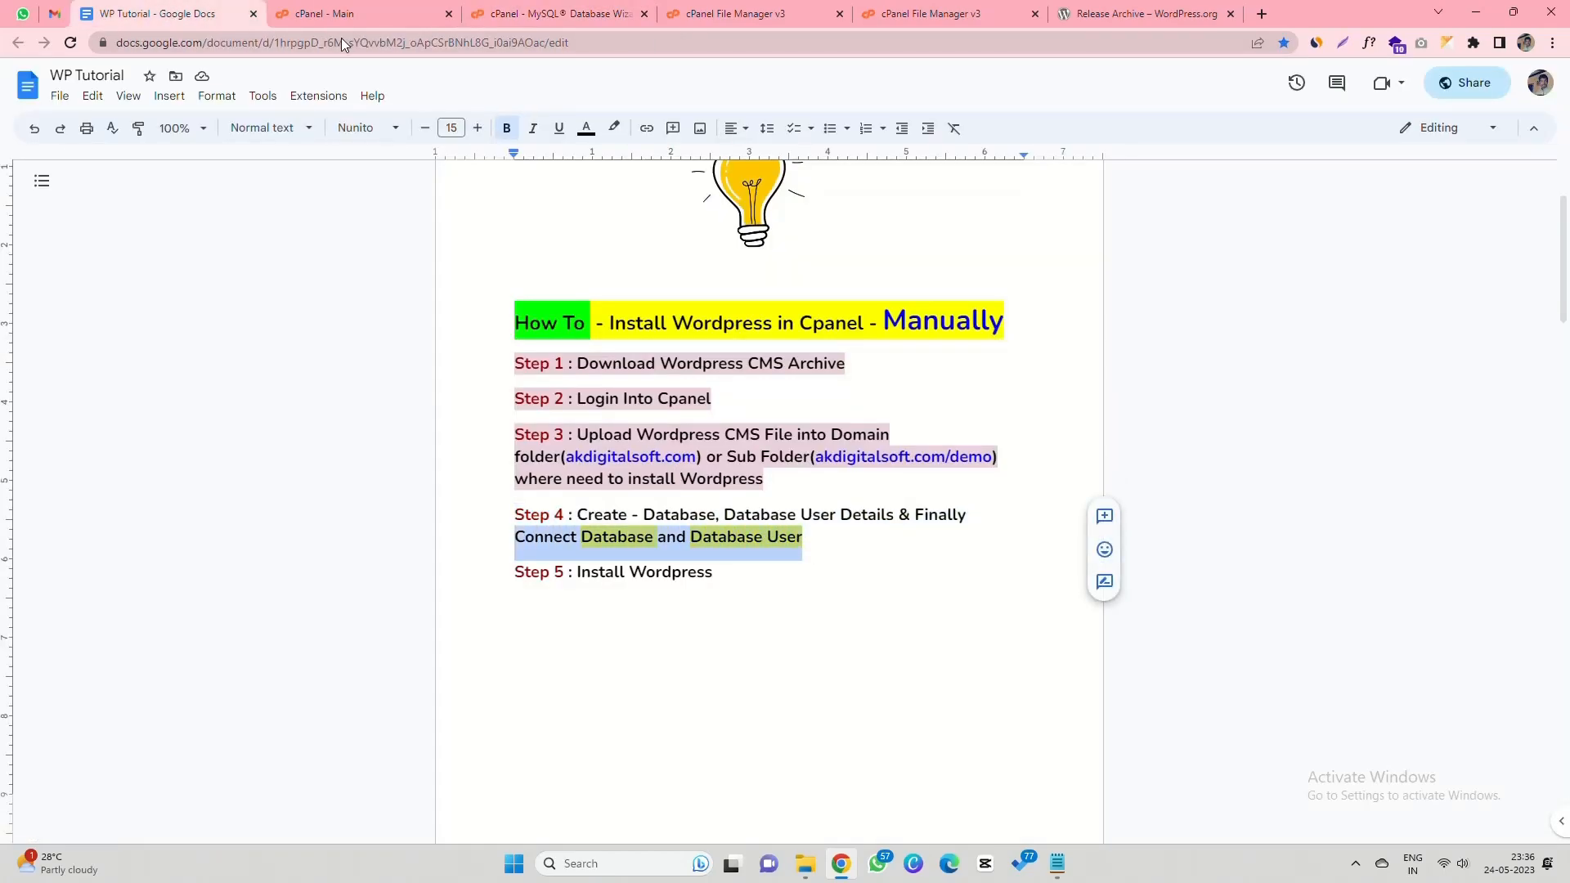
# - Grant demowordpress ALL PRIVILEGES on the demowordpress database and save the changes
pyautogui.click(548, 14)
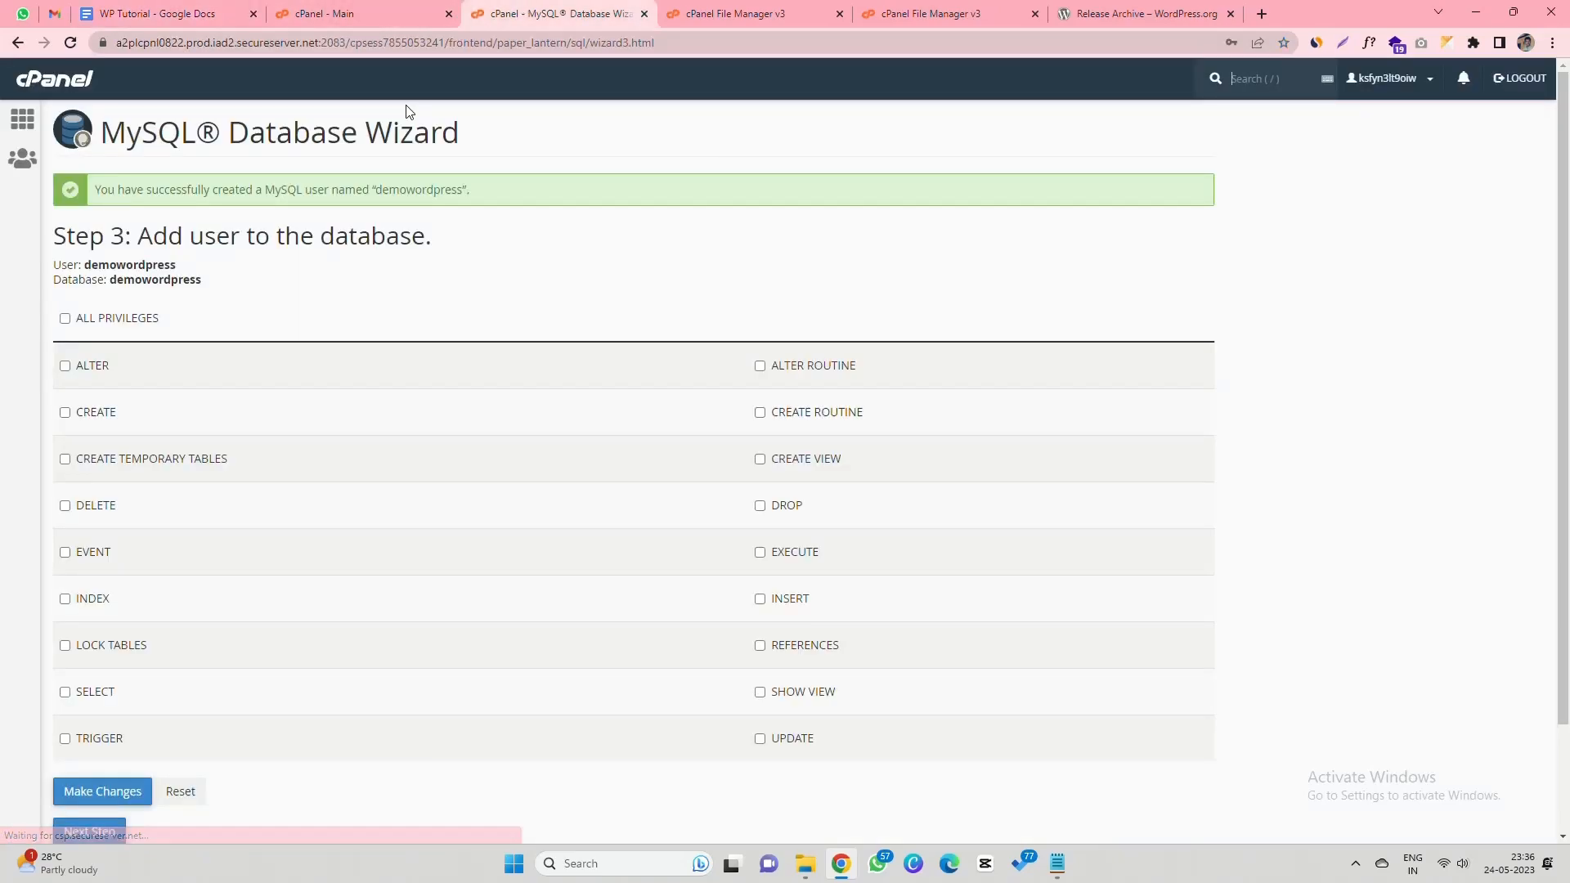
pyautogui.click(66, 319)
pyautogui.moveTo(55, 266); pyautogui.dragTo(190, 280)
pyautogui.scroll(-2, 135, 364)
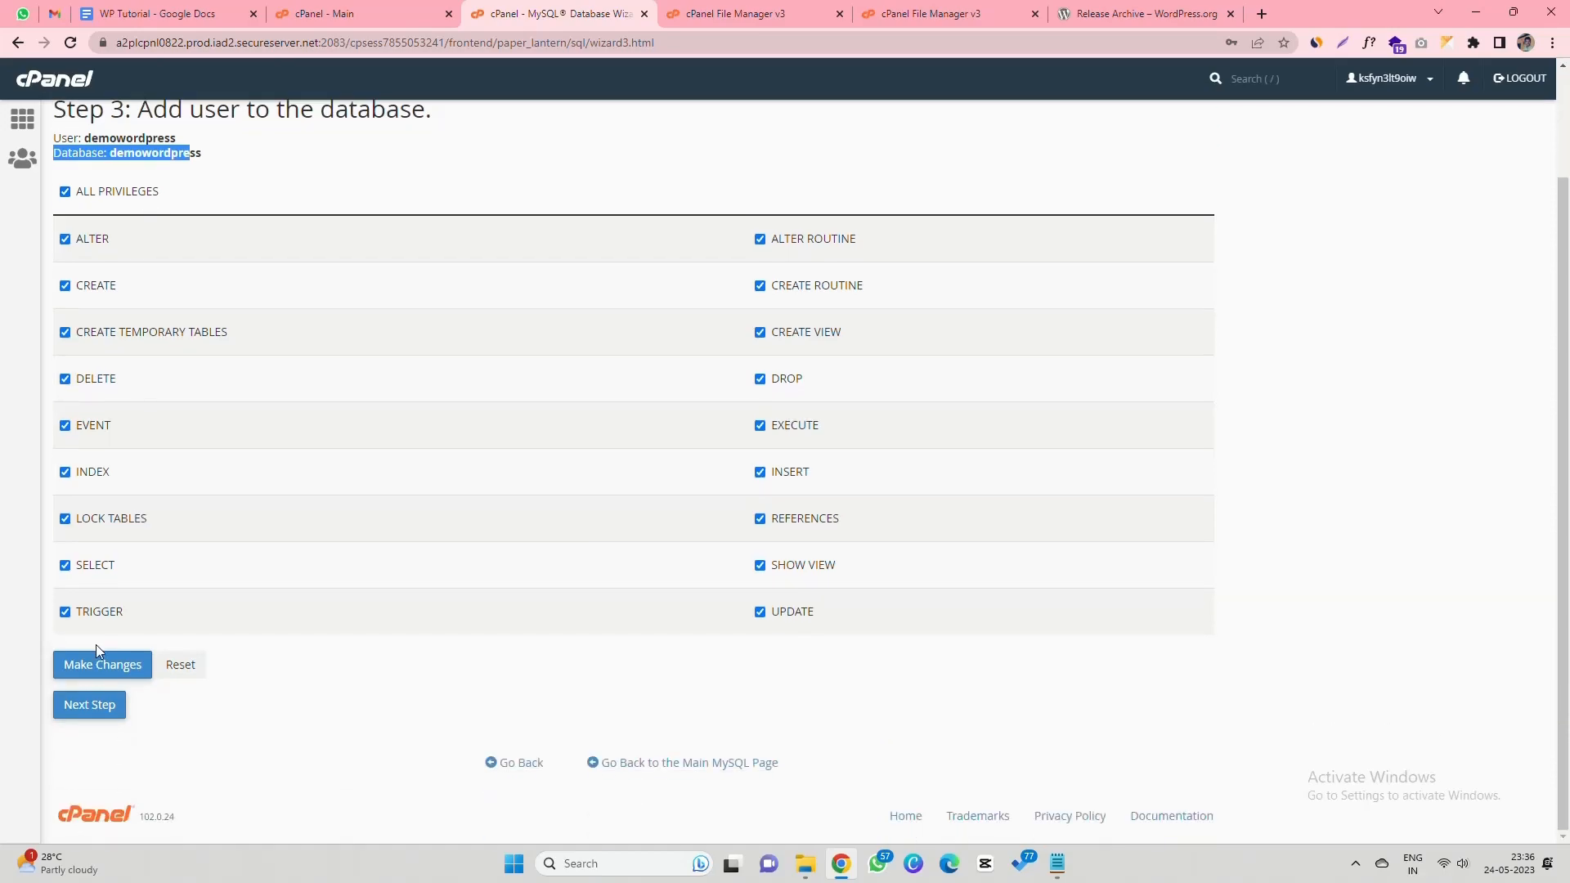
pyautogui.click(91, 666)
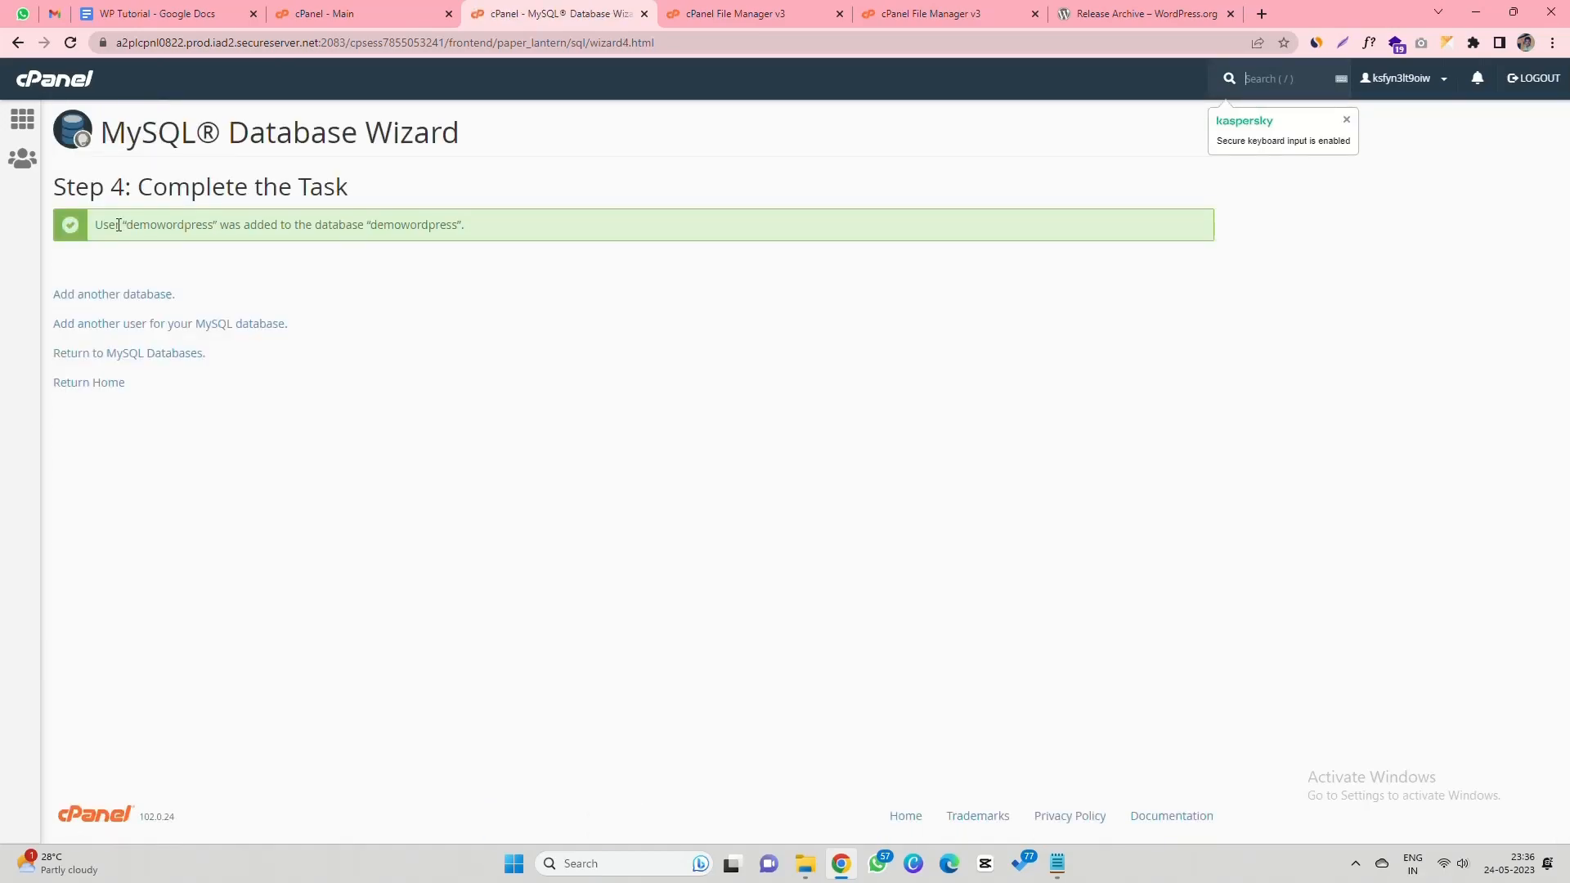
pyautogui.moveTo(98, 225); pyautogui.dragTo(462, 227)
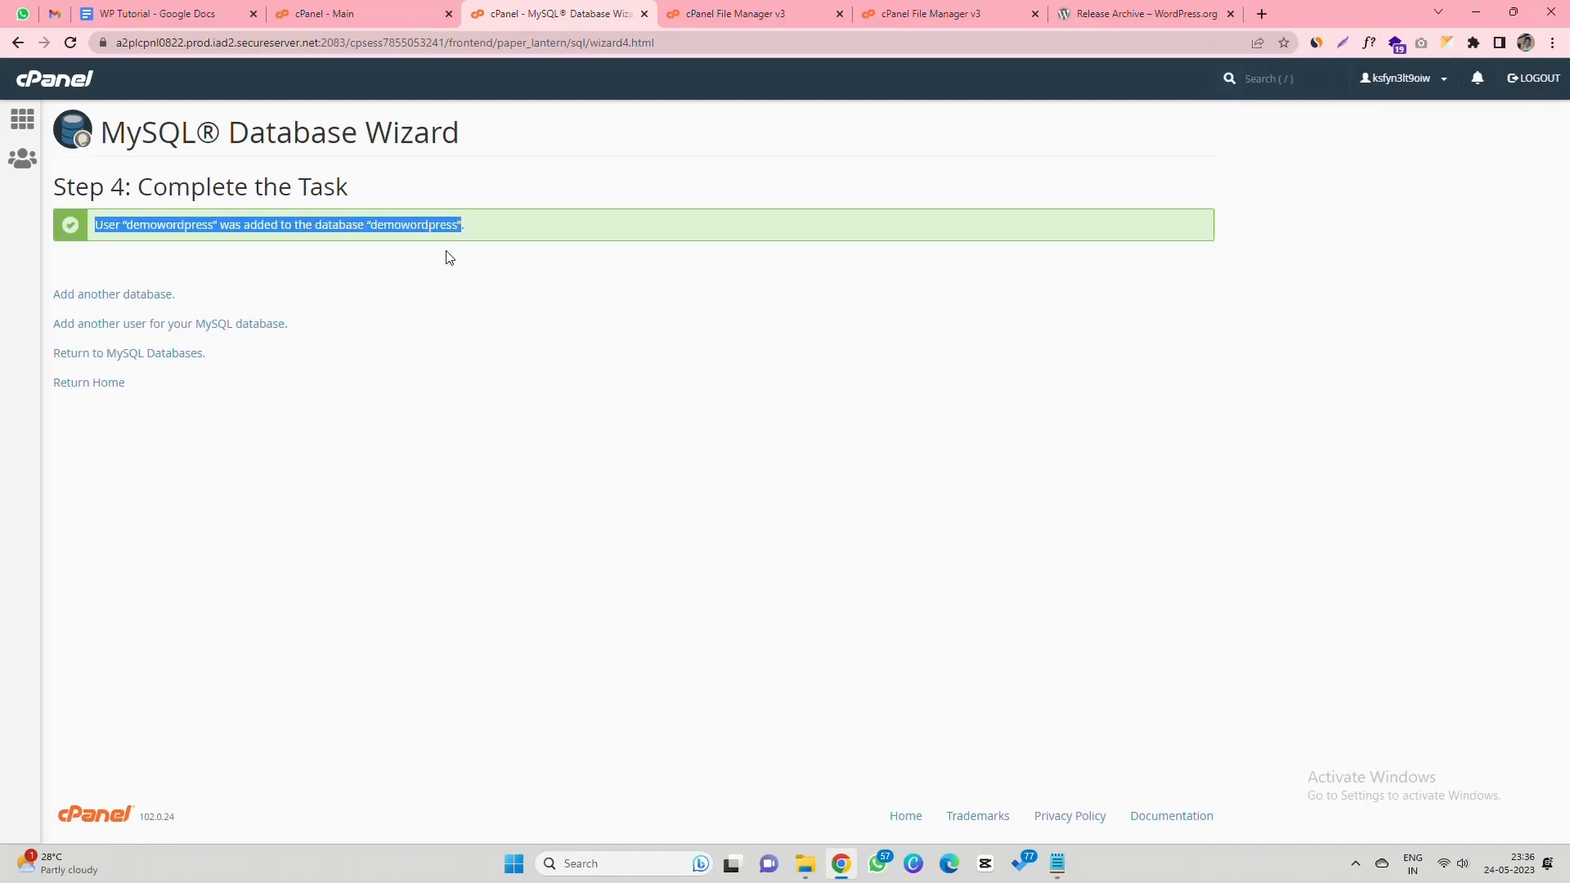
# - Highlight the whole Step 4 paragraph in the WP Tutorial doc with light pink
pyautogui.click(185, 7)
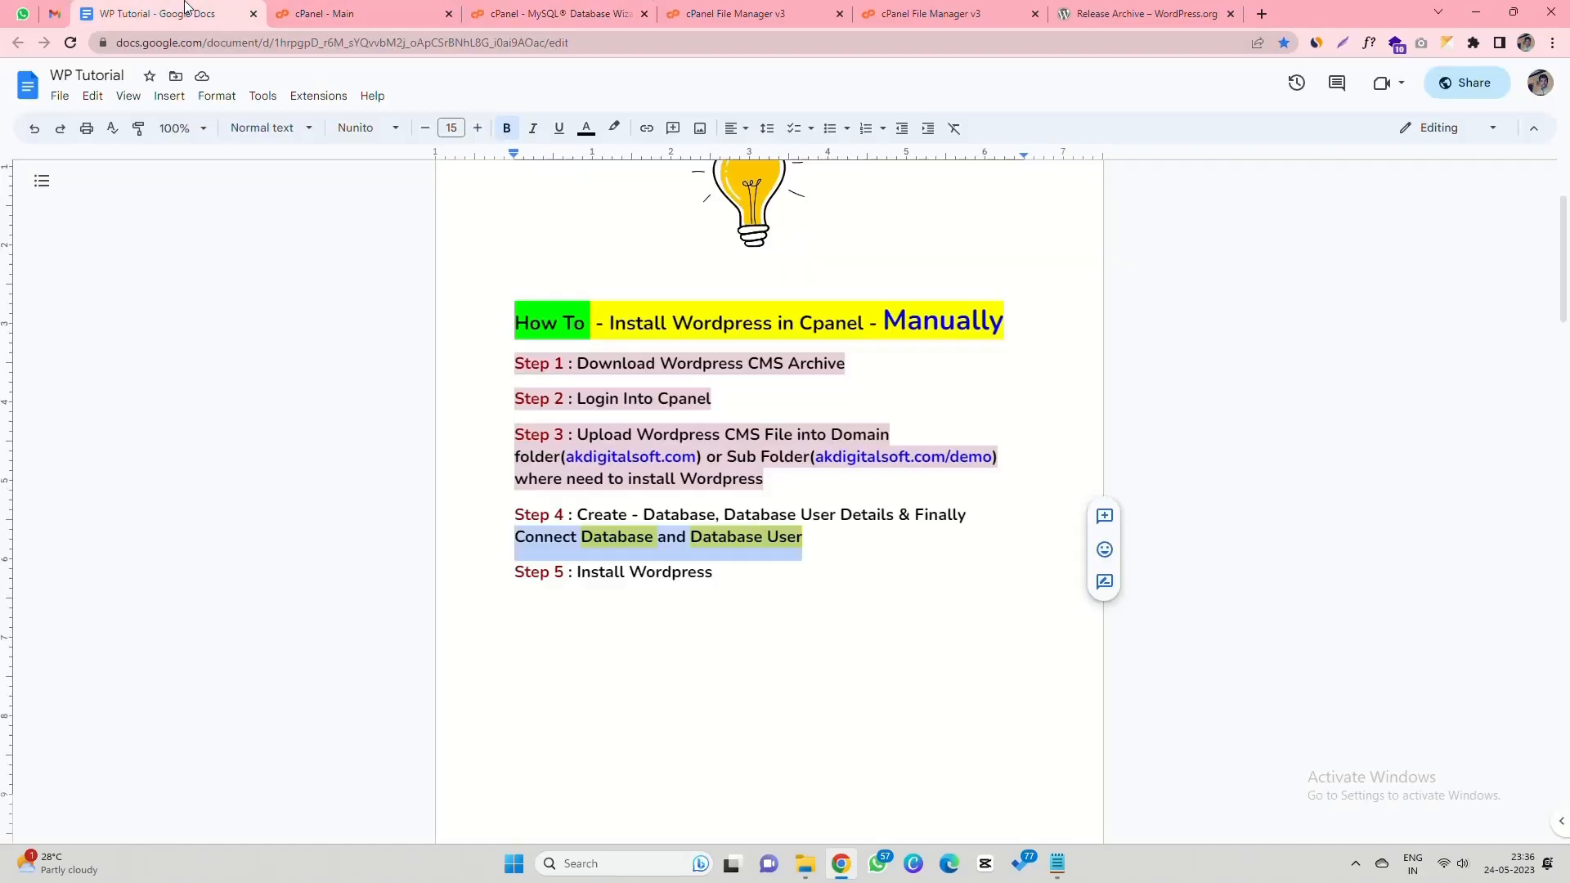
pyautogui.click(505, 514)
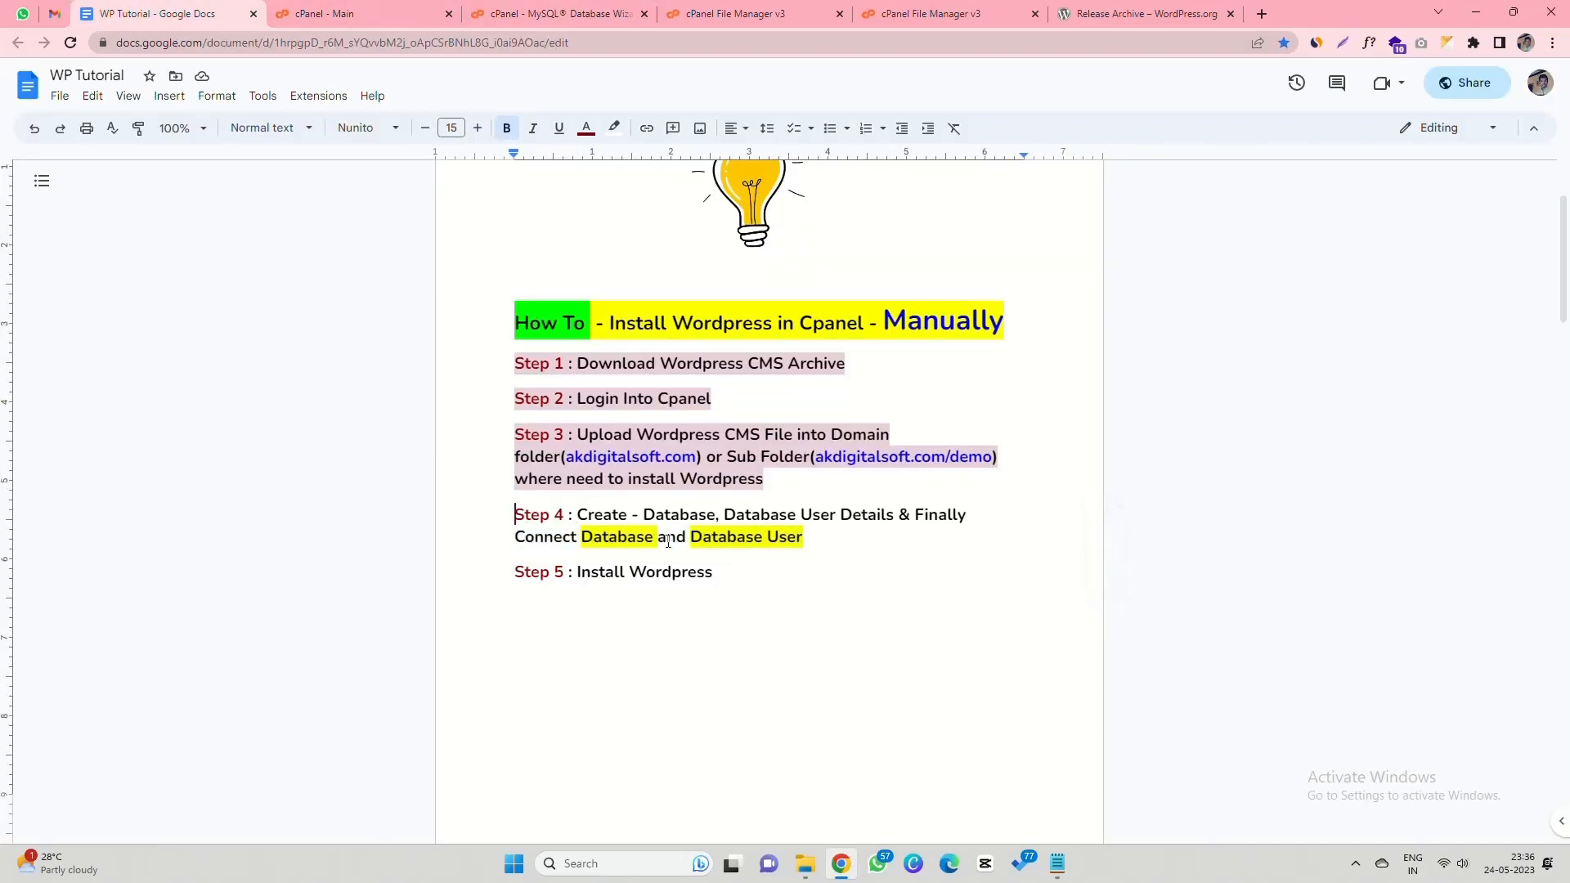
pyautogui.keyDown('shift'); pyautogui.click(866, 554); pyautogui.keyUp('shift')
pyautogui.click(615, 129)
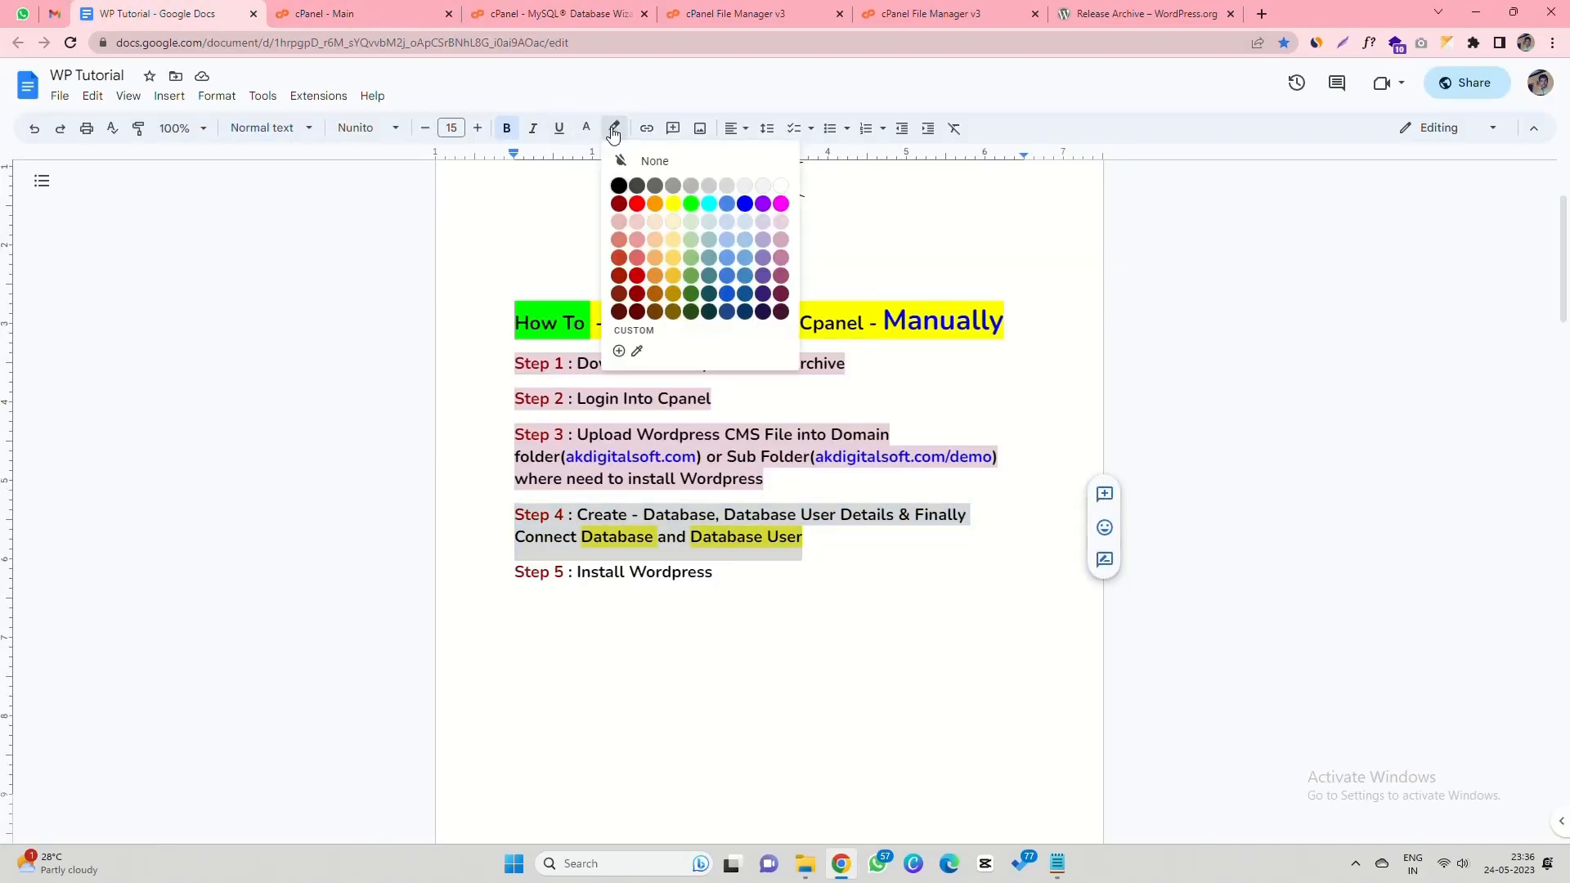
pyautogui.click(783, 237)
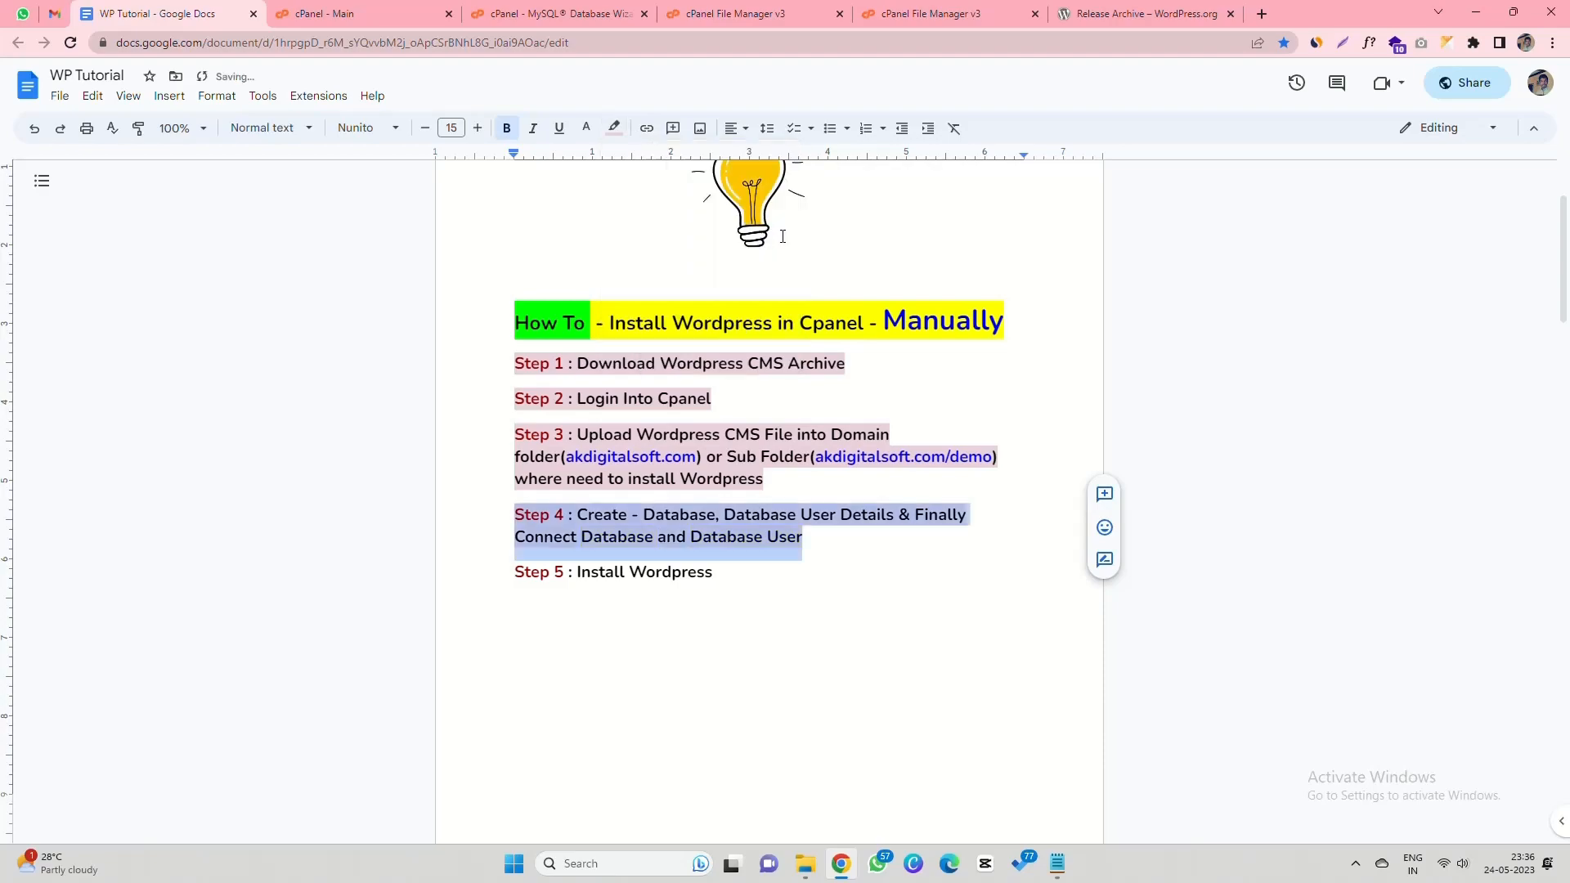
# - Select the 'Step 5 : Install Wordpress' line
pyautogui.click(776, 479)
pyautogui.click(510, 578)
pyautogui.keyDown('shift'); pyautogui.click(754, 578); pyautogui.keyUp('shift')
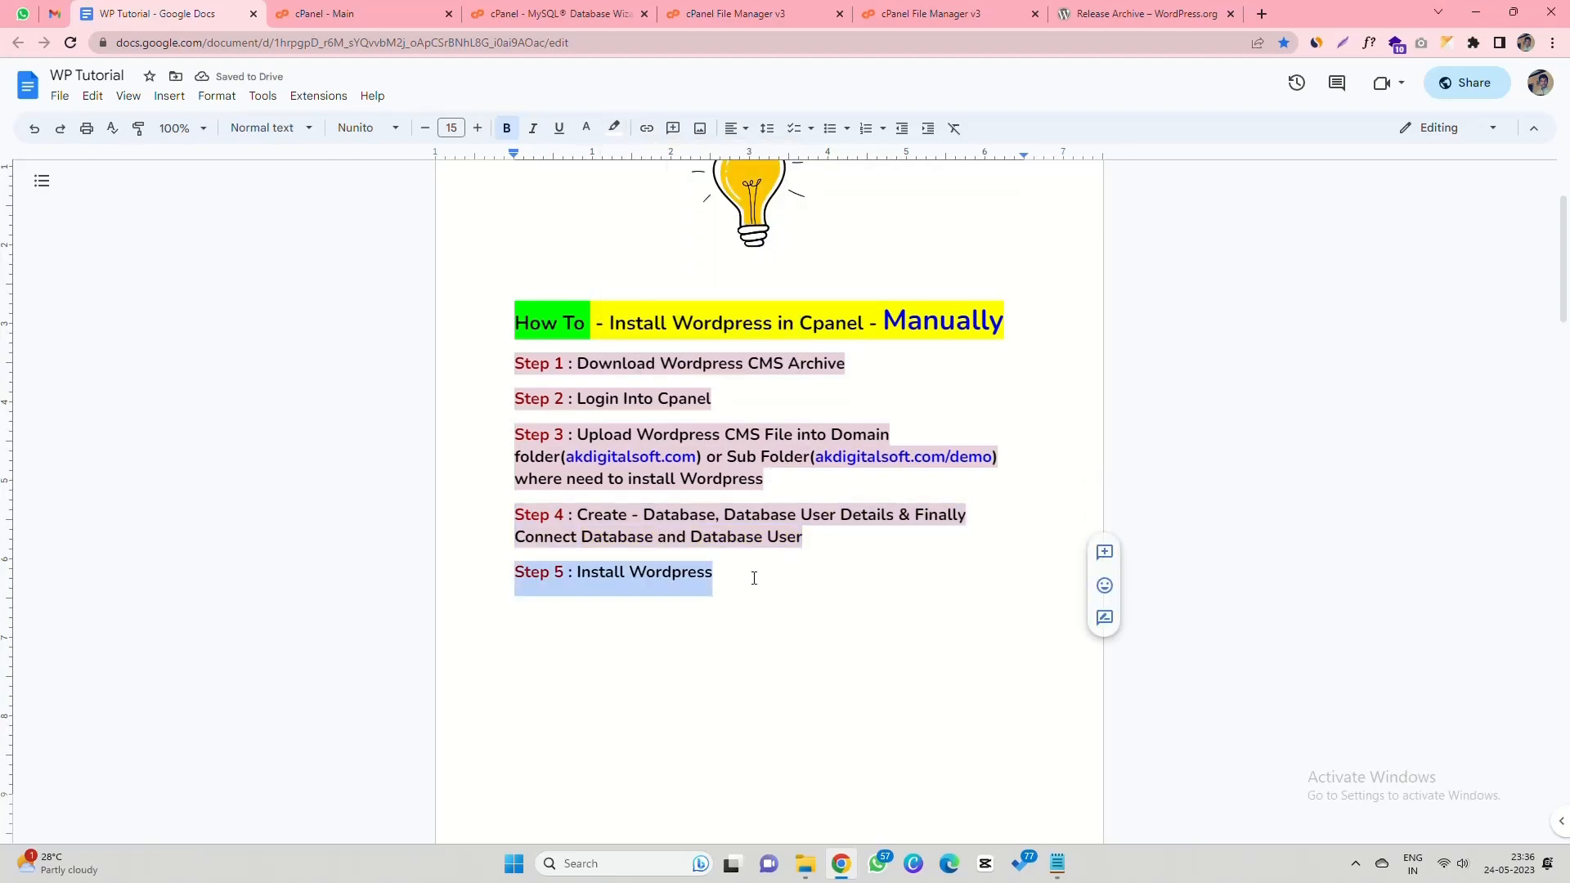
# - Select the akdigitalsoft.com/demo folder path in File Manager
pyautogui.click(550, 13)
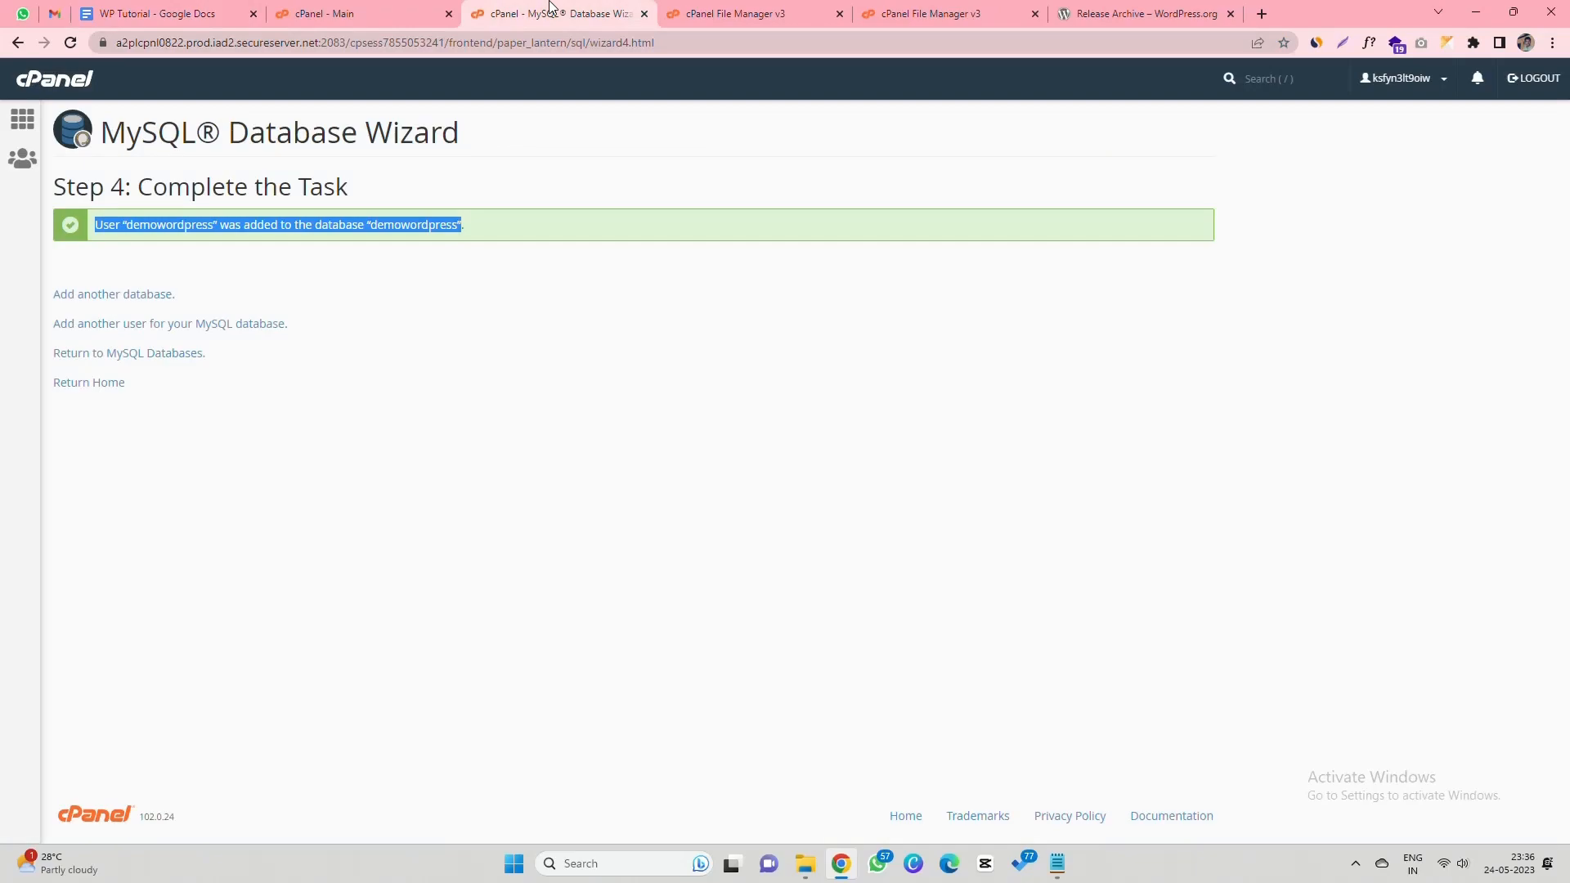
pyautogui.click(717, 13)
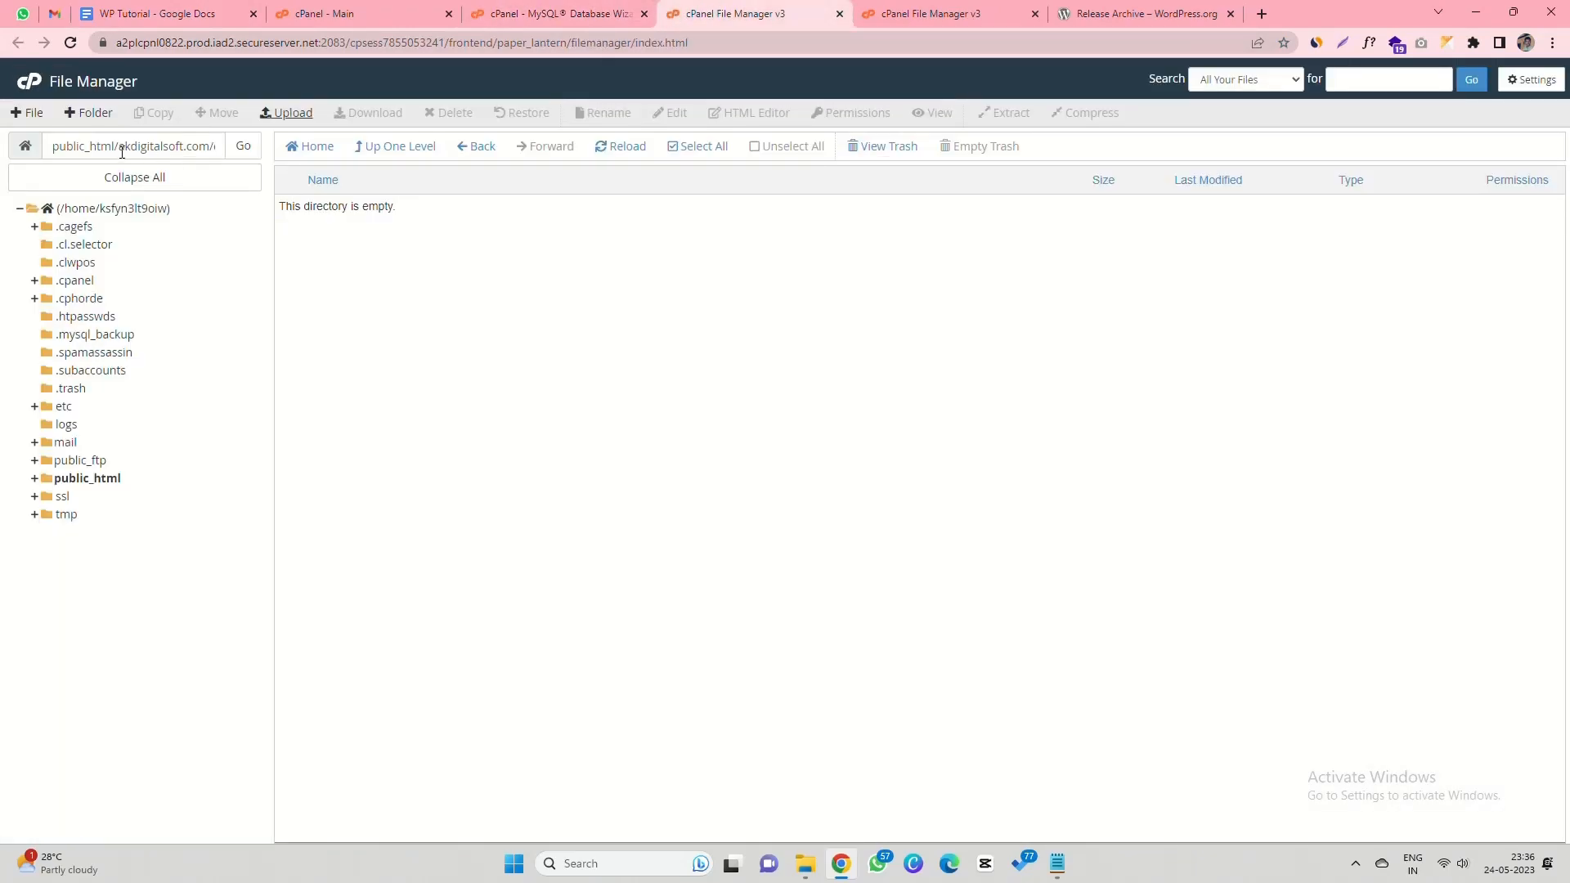
pyautogui.moveTo(119, 147); pyautogui.dragTo(223, 148)
pyautogui.hotkey('ctrl', 'c')
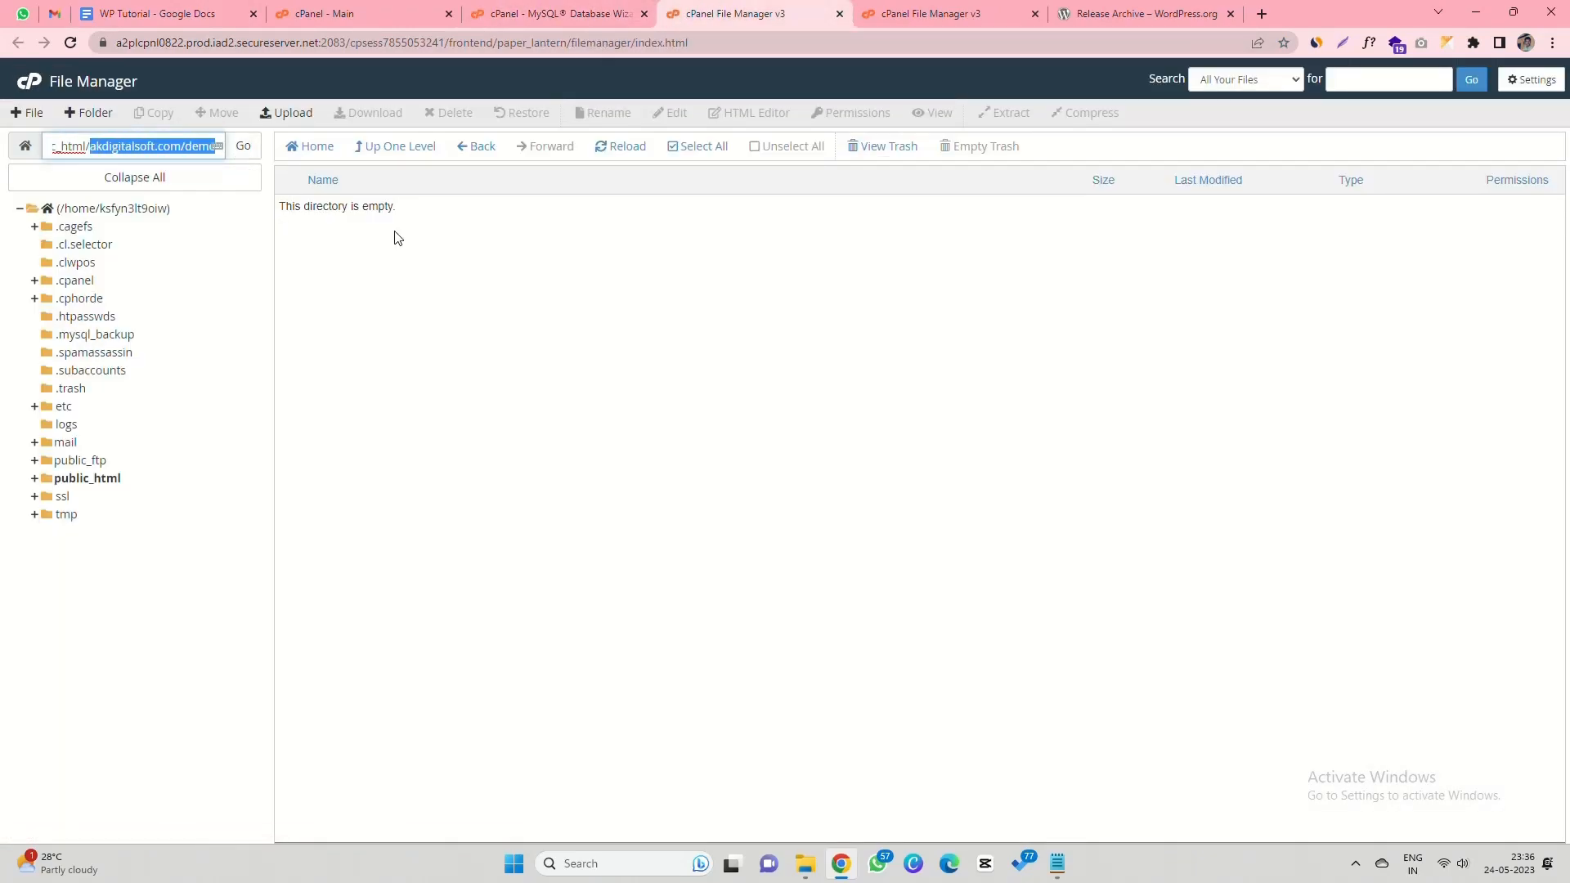
# - Load akdigitalsoft.com/demo in a new tab over plain http instead of https
pyautogui.click(1125, 12)
pyautogui.click(1262, 13)
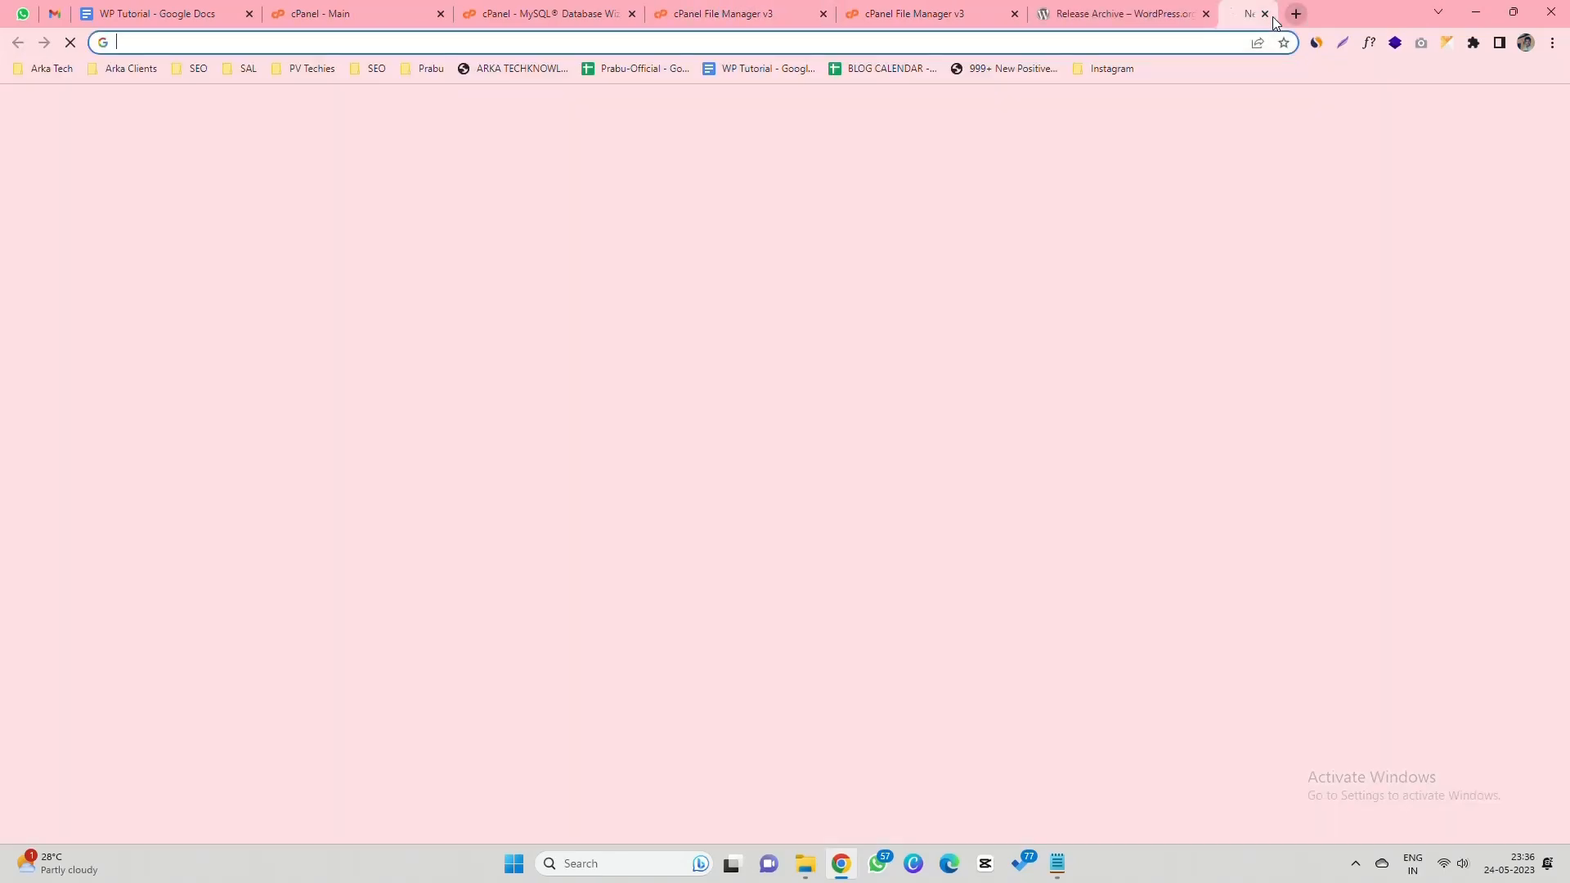
pyautogui.hotkey('ctrl', 'v')
pyautogui.press('Return')
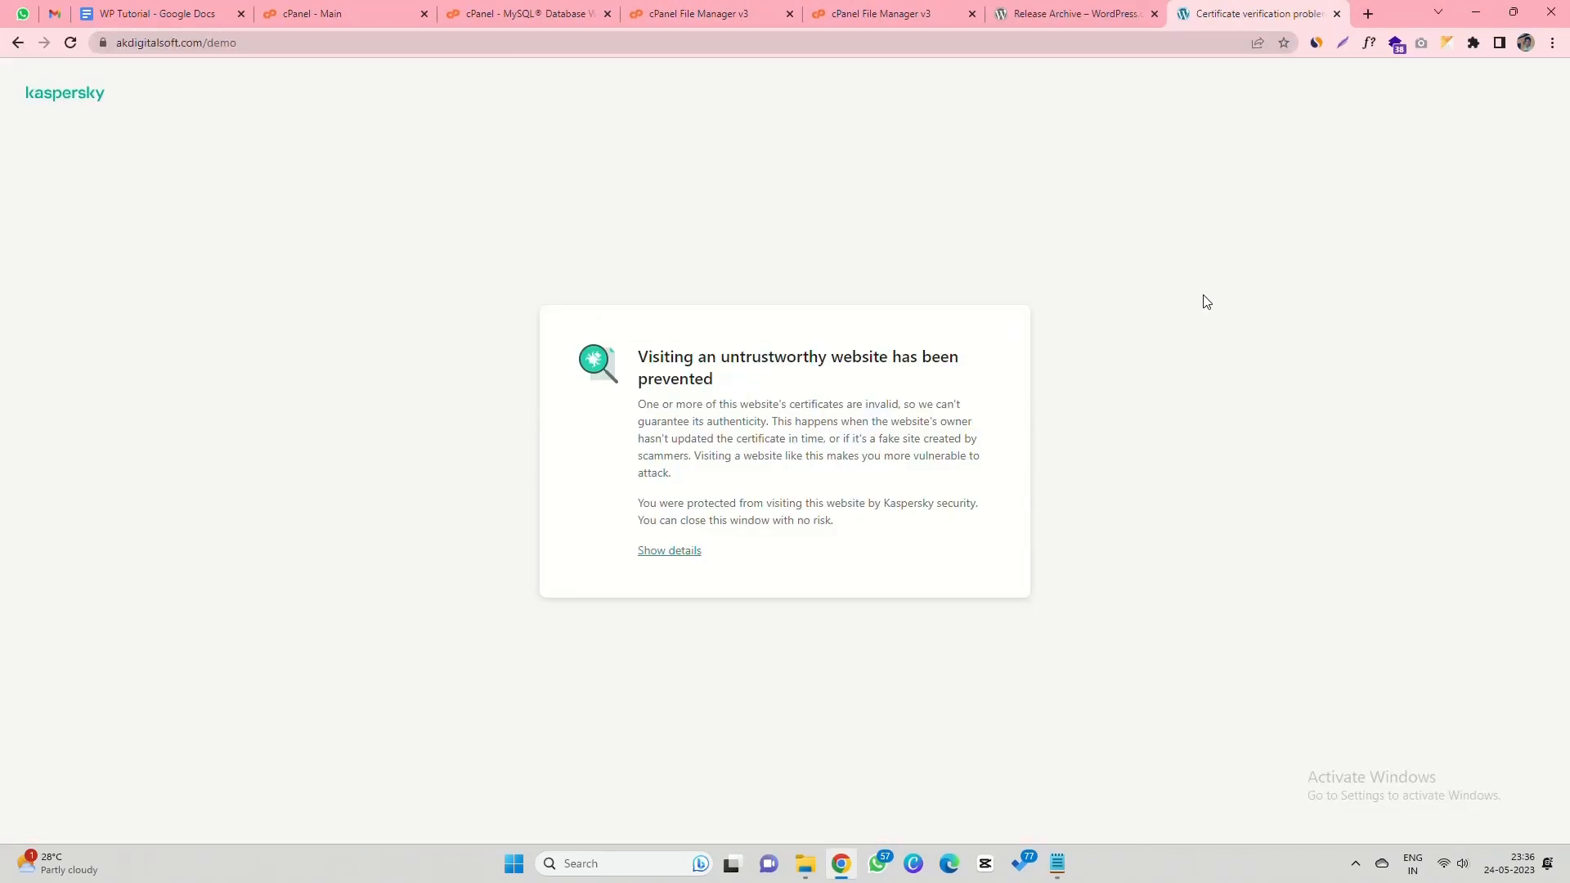
pyautogui.click(140, 41)
pyautogui.click(125, 44)
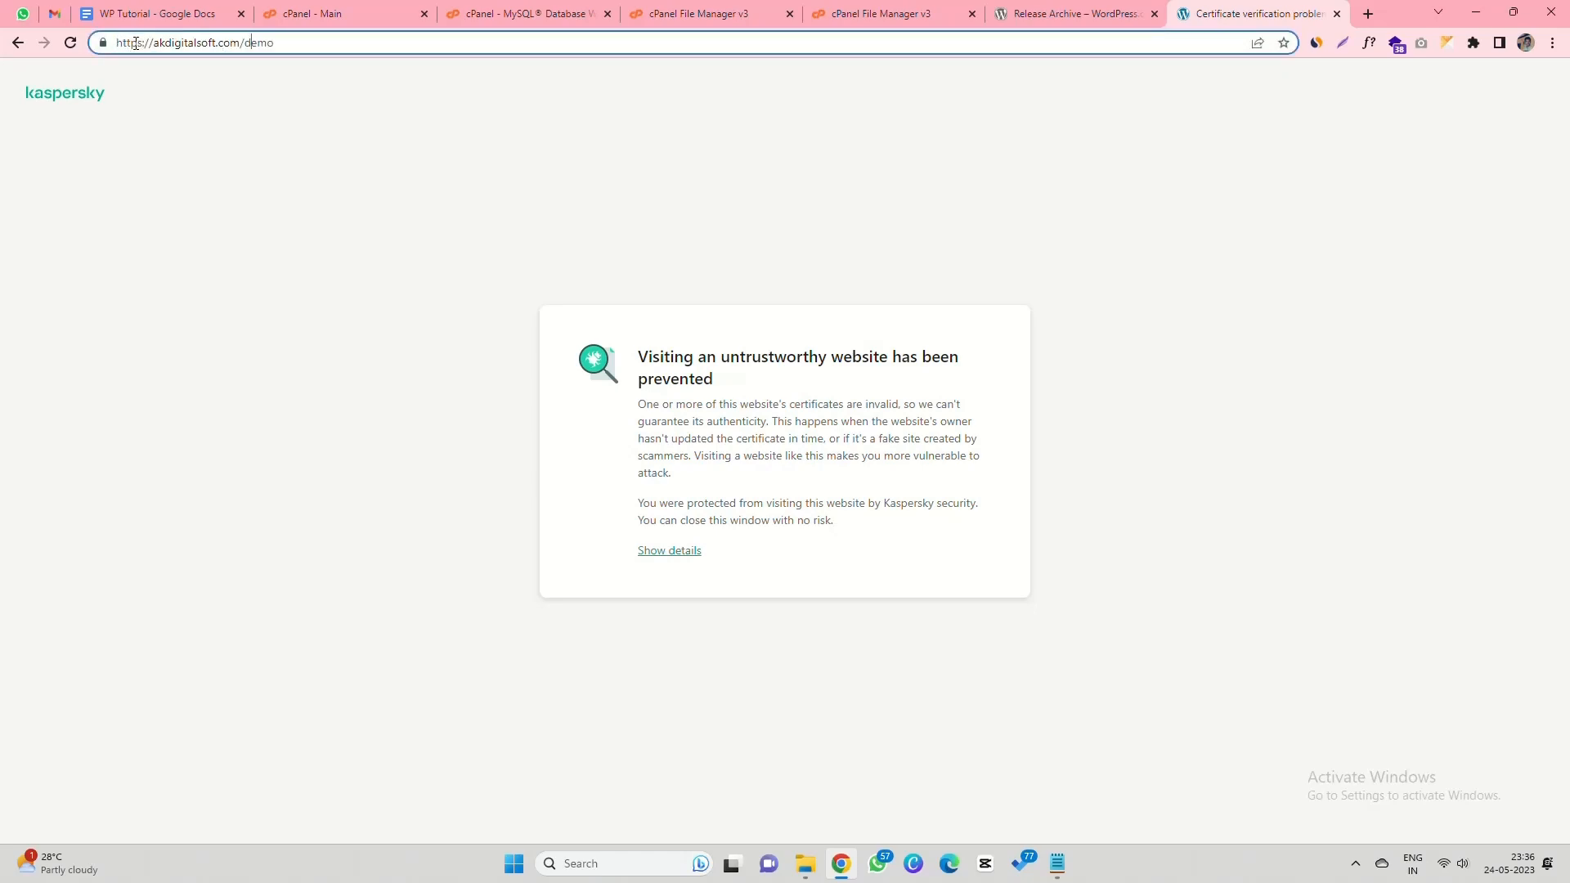
pyautogui.press('BackSpace')
pyautogui.press('Return')
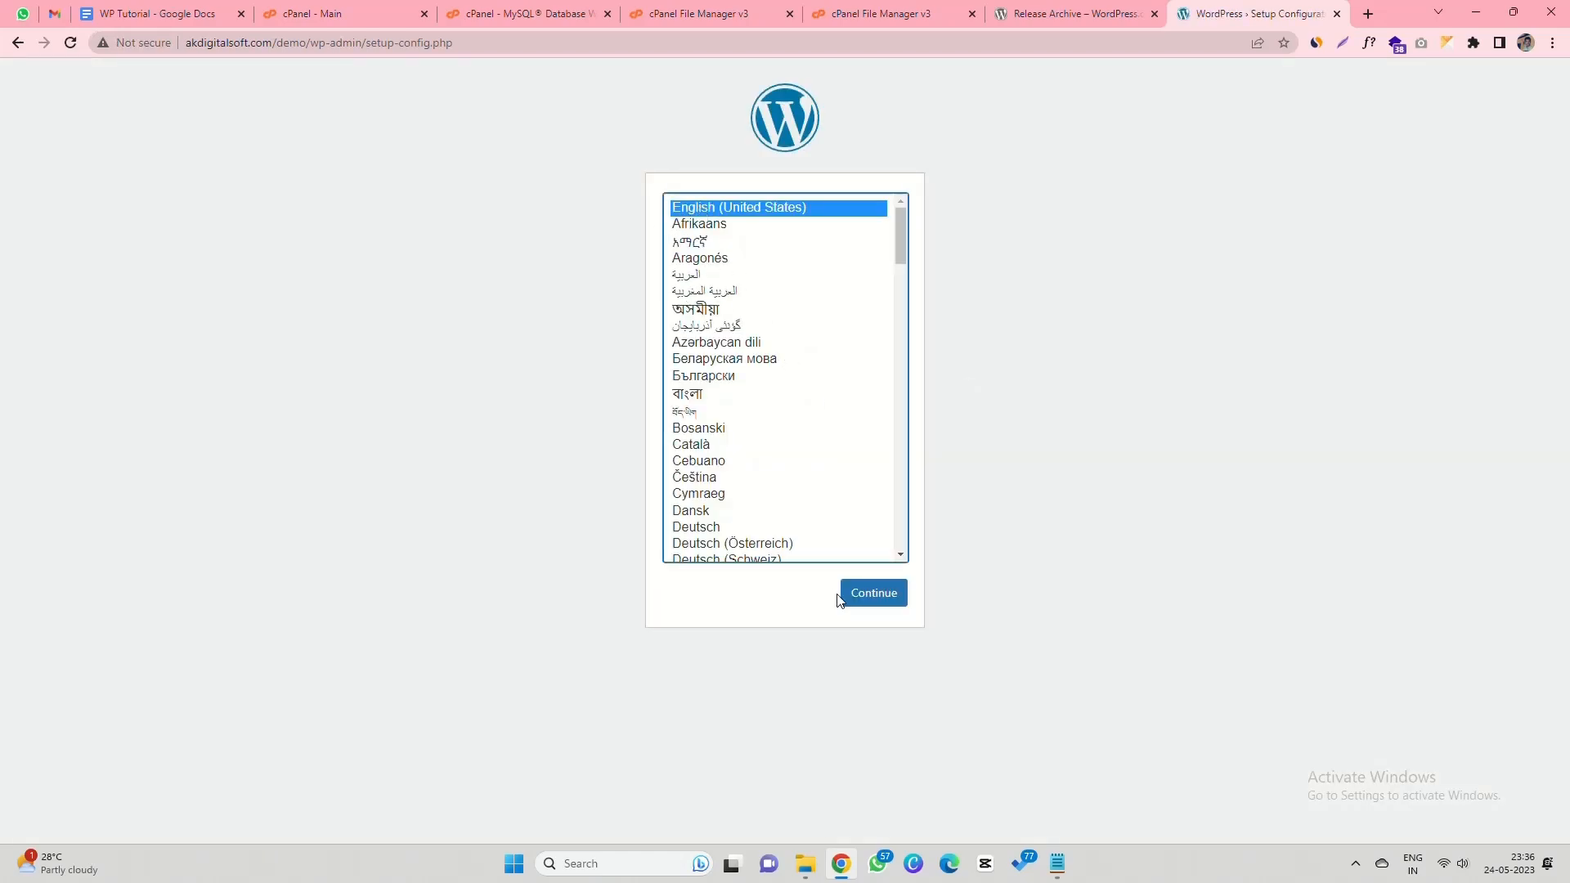
# - Choose English (United States) and proceed to the database connection form
pyautogui.click(871, 597)
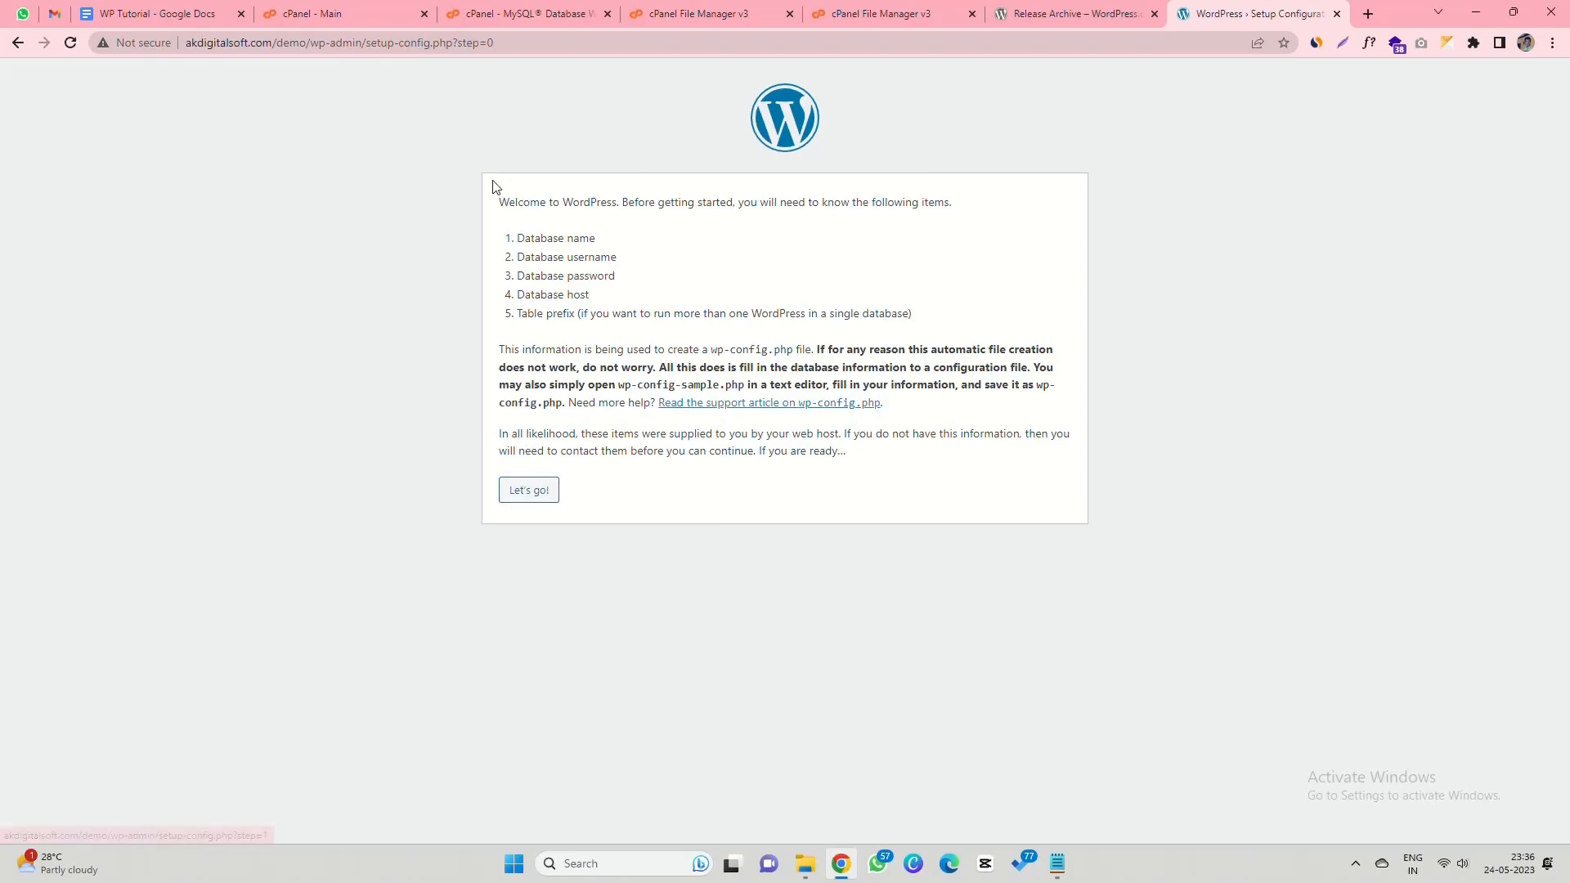
pyautogui.moveTo(495, 204); pyautogui.dragTo(920, 317)
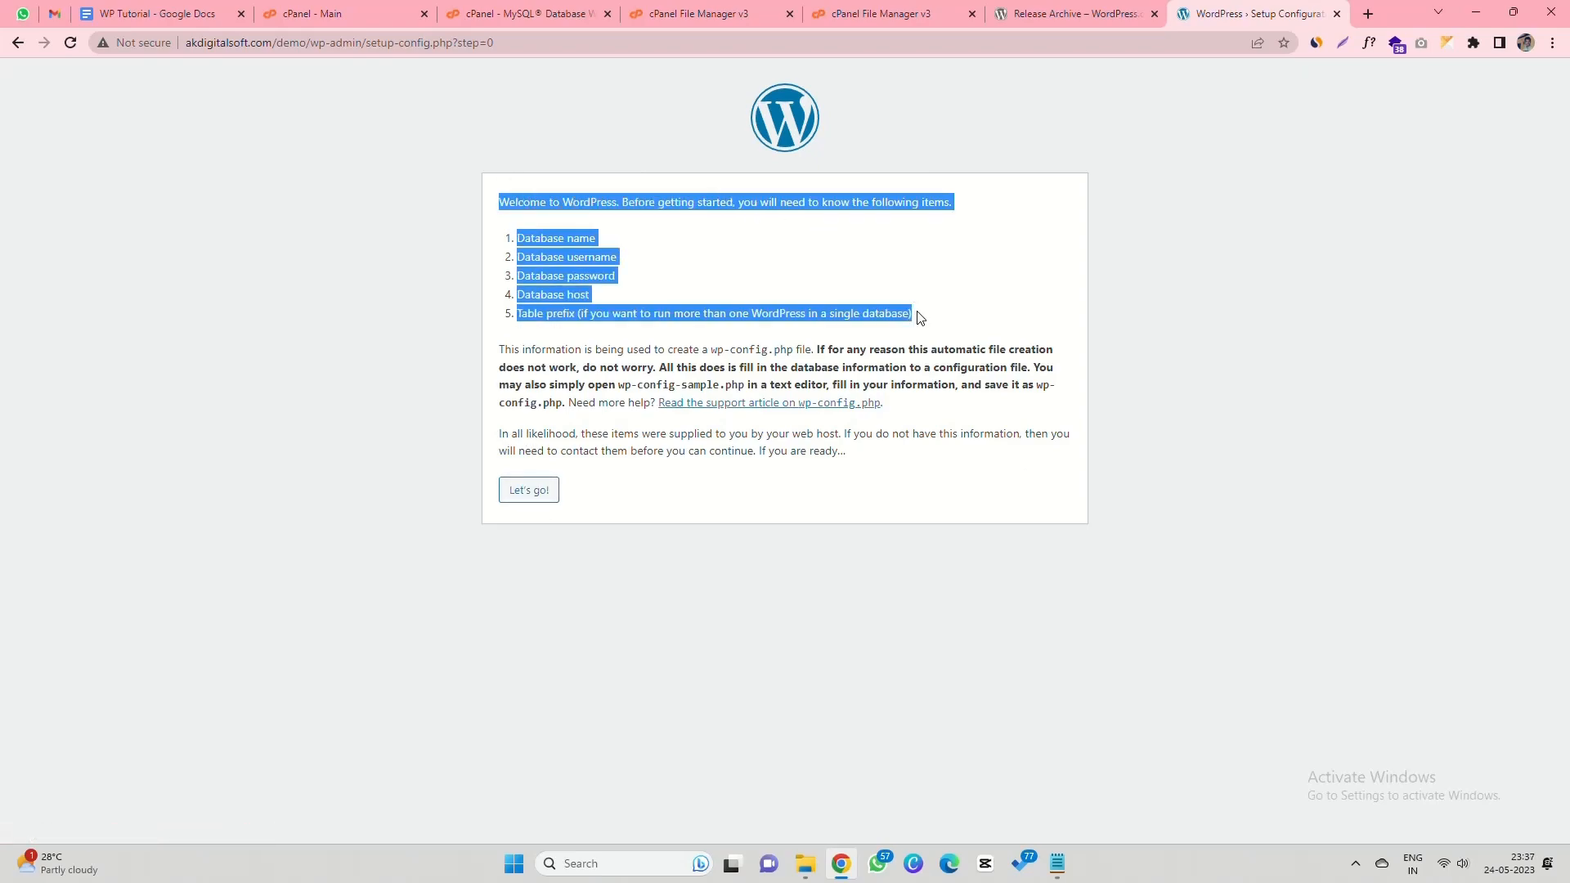
pyautogui.click(587, 253)
pyautogui.click(529, 490)
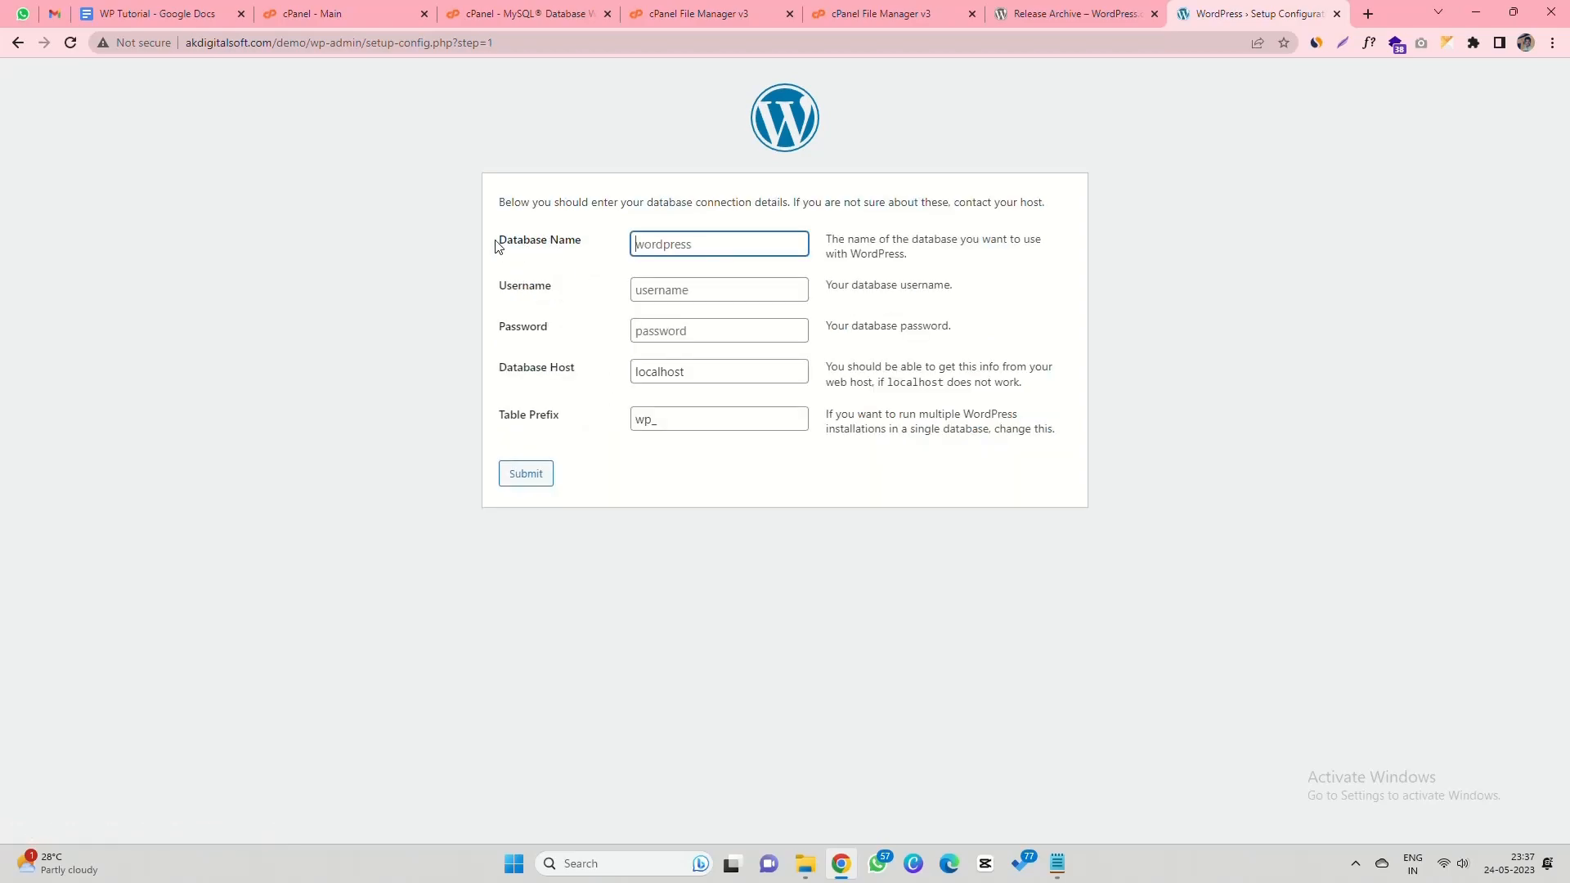
# - Enter demowordpress as both the database name and username from the saved notes
pyautogui.moveTo(497, 240); pyautogui.dragTo(586, 239)
pyautogui.hotkey('alt', 'Tab')
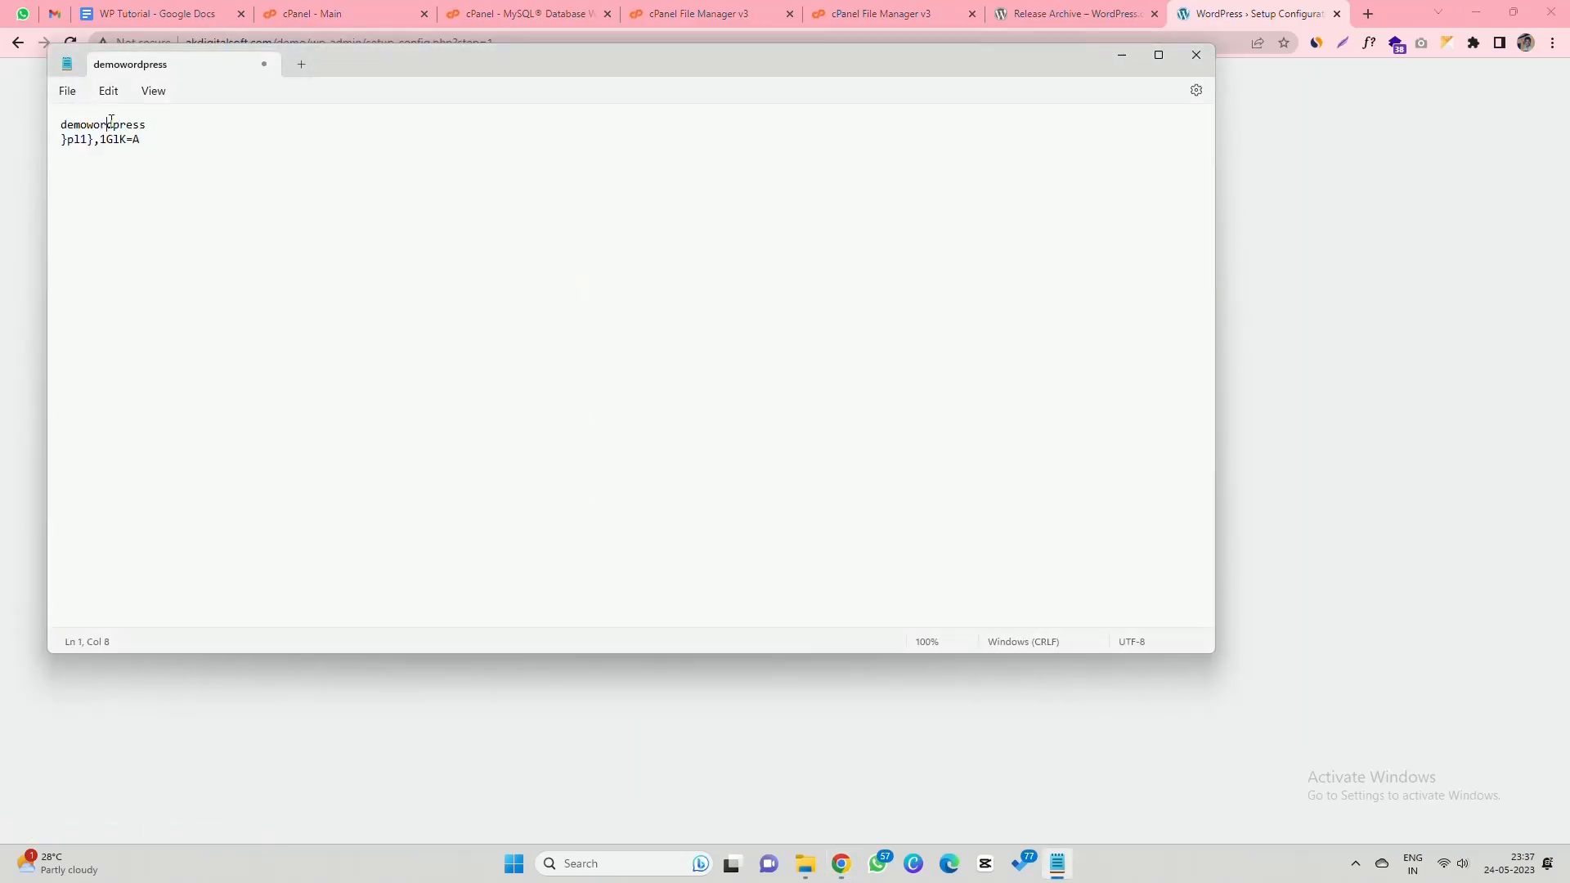
pyautogui.doubleClick(106, 125)
pyautogui.hotkey('ctrl', 'c')
pyautogui.hotkey('alt', 'Tab')
pyautogui.click(731, 250)
pyautogui.hotkey('ctrl', 'v')
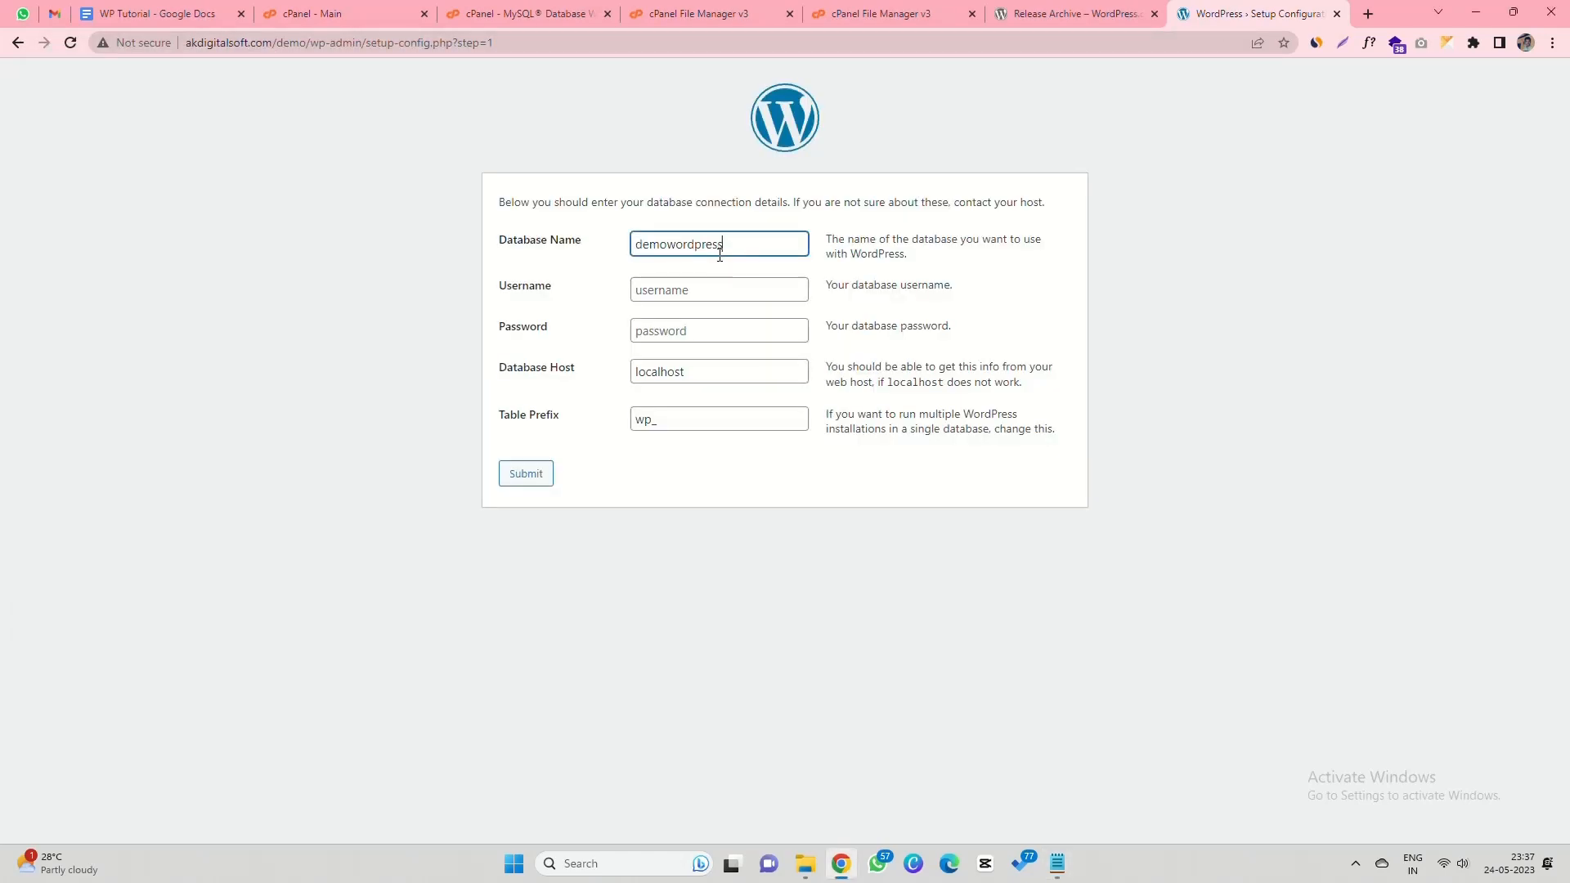
pyautogui.moveTo(498, 286); pyautogui.dragTo(548, 292)
pyautogui.click(642, 293)
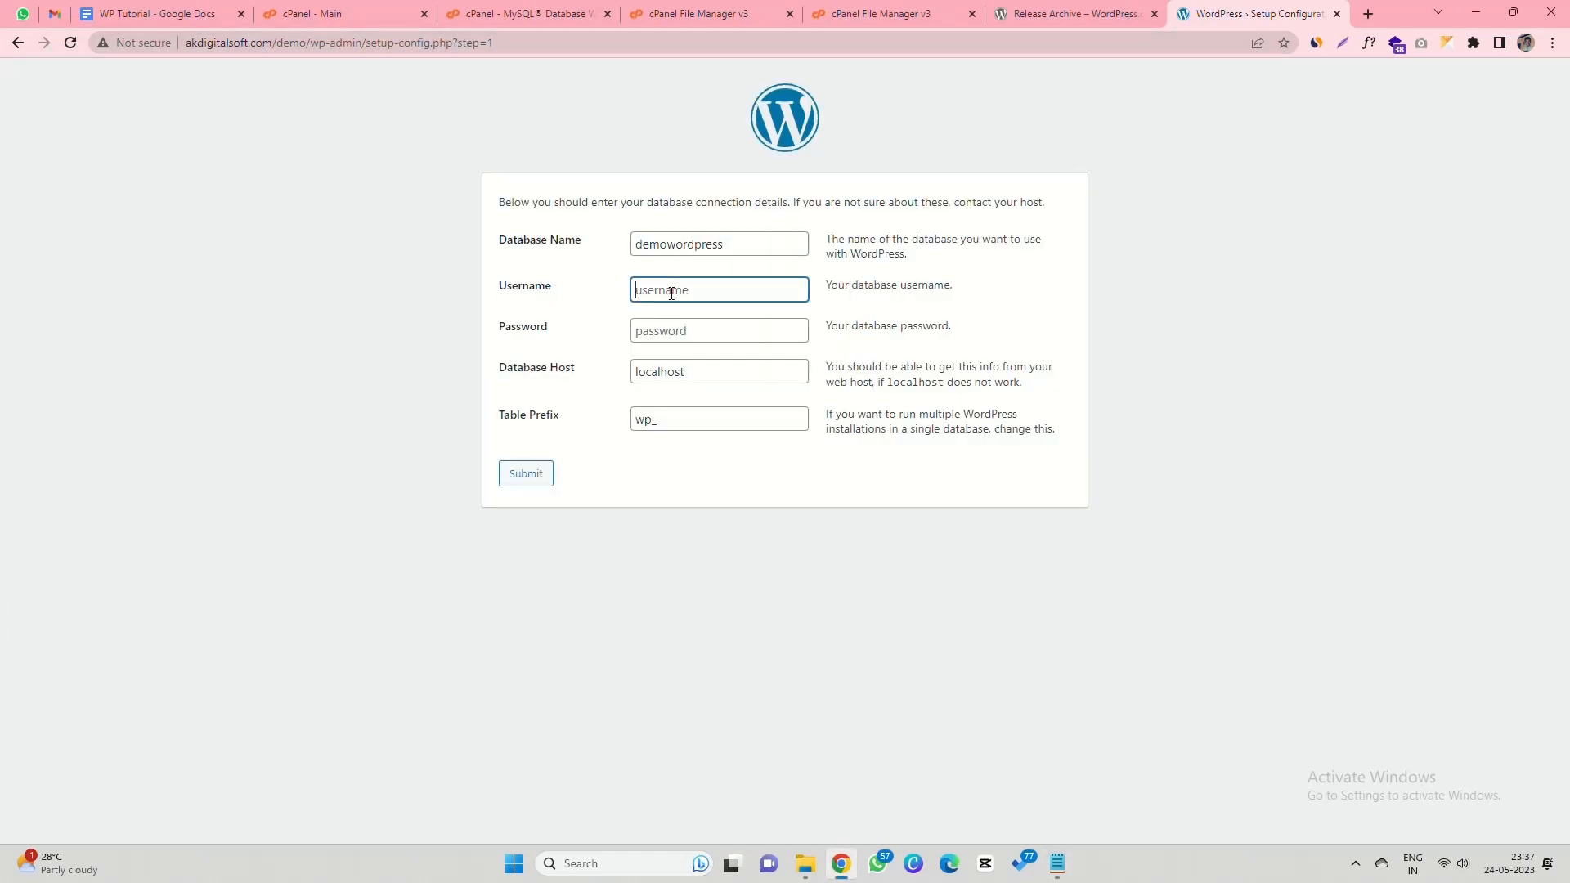
pyautogui.hotkey('ctrl', 'v')
pyautogui.press('Tab')
# - Paste the saved database password into the form and submit the connection details
pyautogui.hotkey('alt', 'Tab')
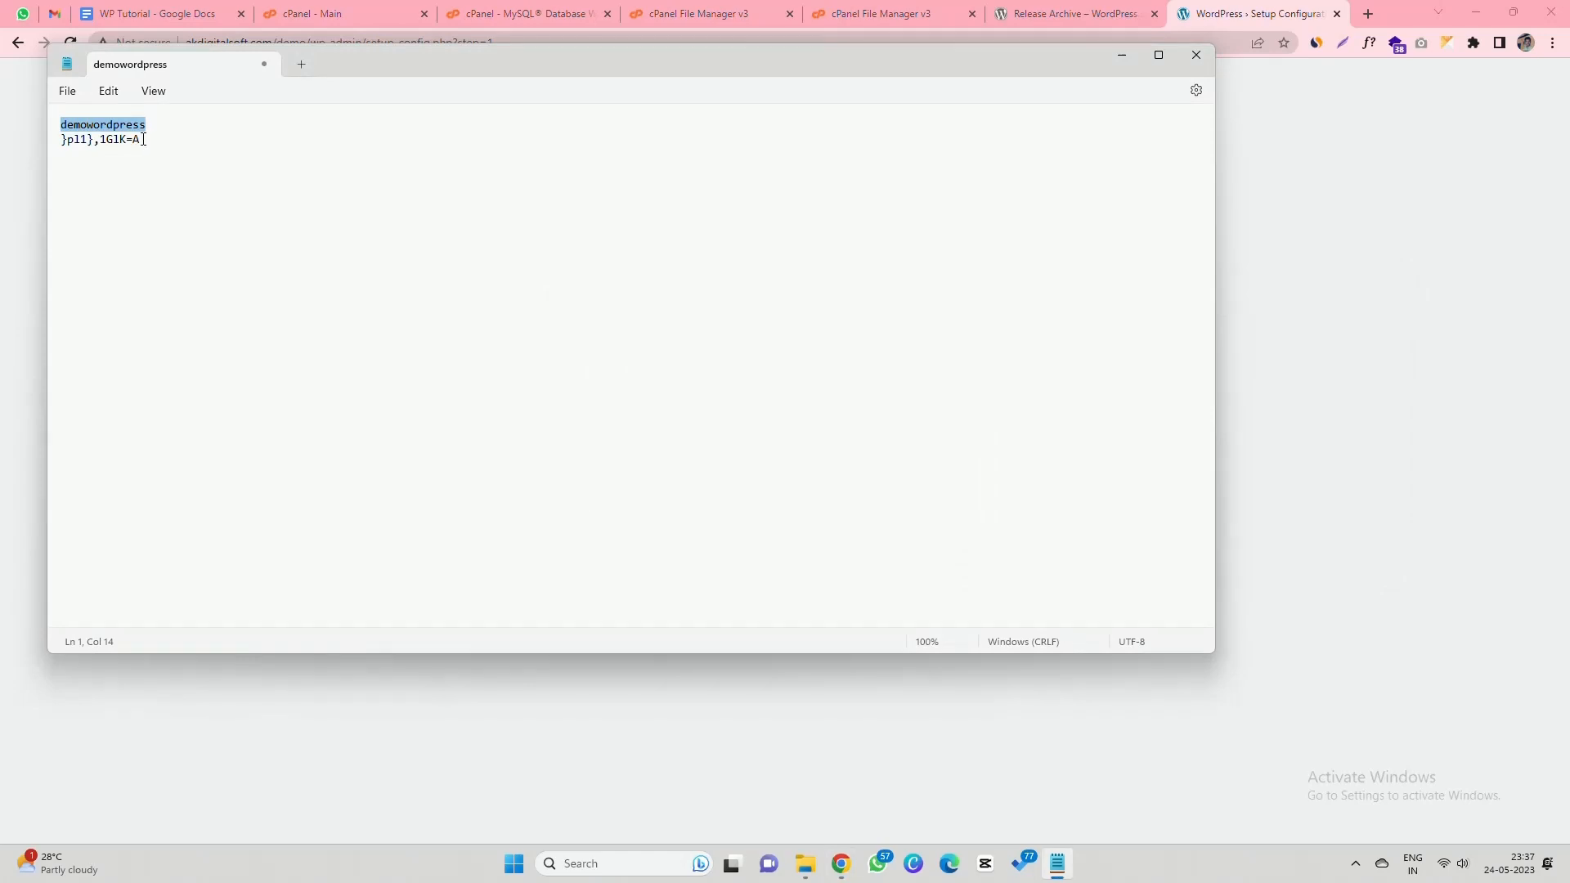
pyautogui.tripleClick(143, 140)
pyautogui.hotkey('ctrl', 'c')
pyautogui.hotkey('alt', 'Tab')
pyautogui.hotkey('ctrl', 'v')
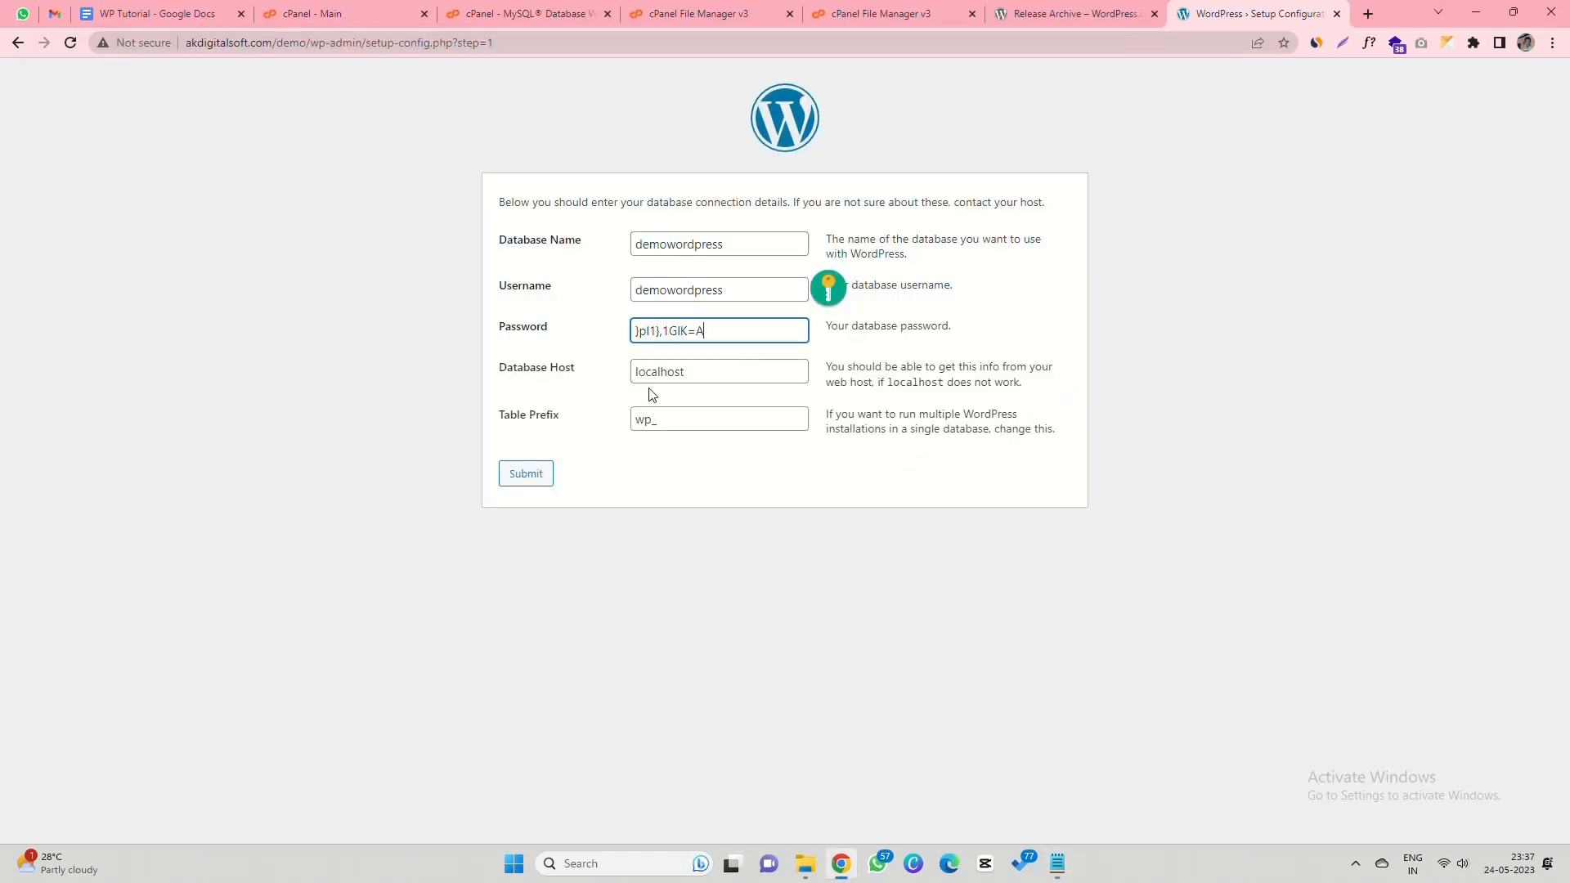
pyautogui.moveTo(498, 370); pyautogui.dragTo(574, 368)
pyautogui.moveTo(498, 421); pyautogui.dragTo(571, 414)
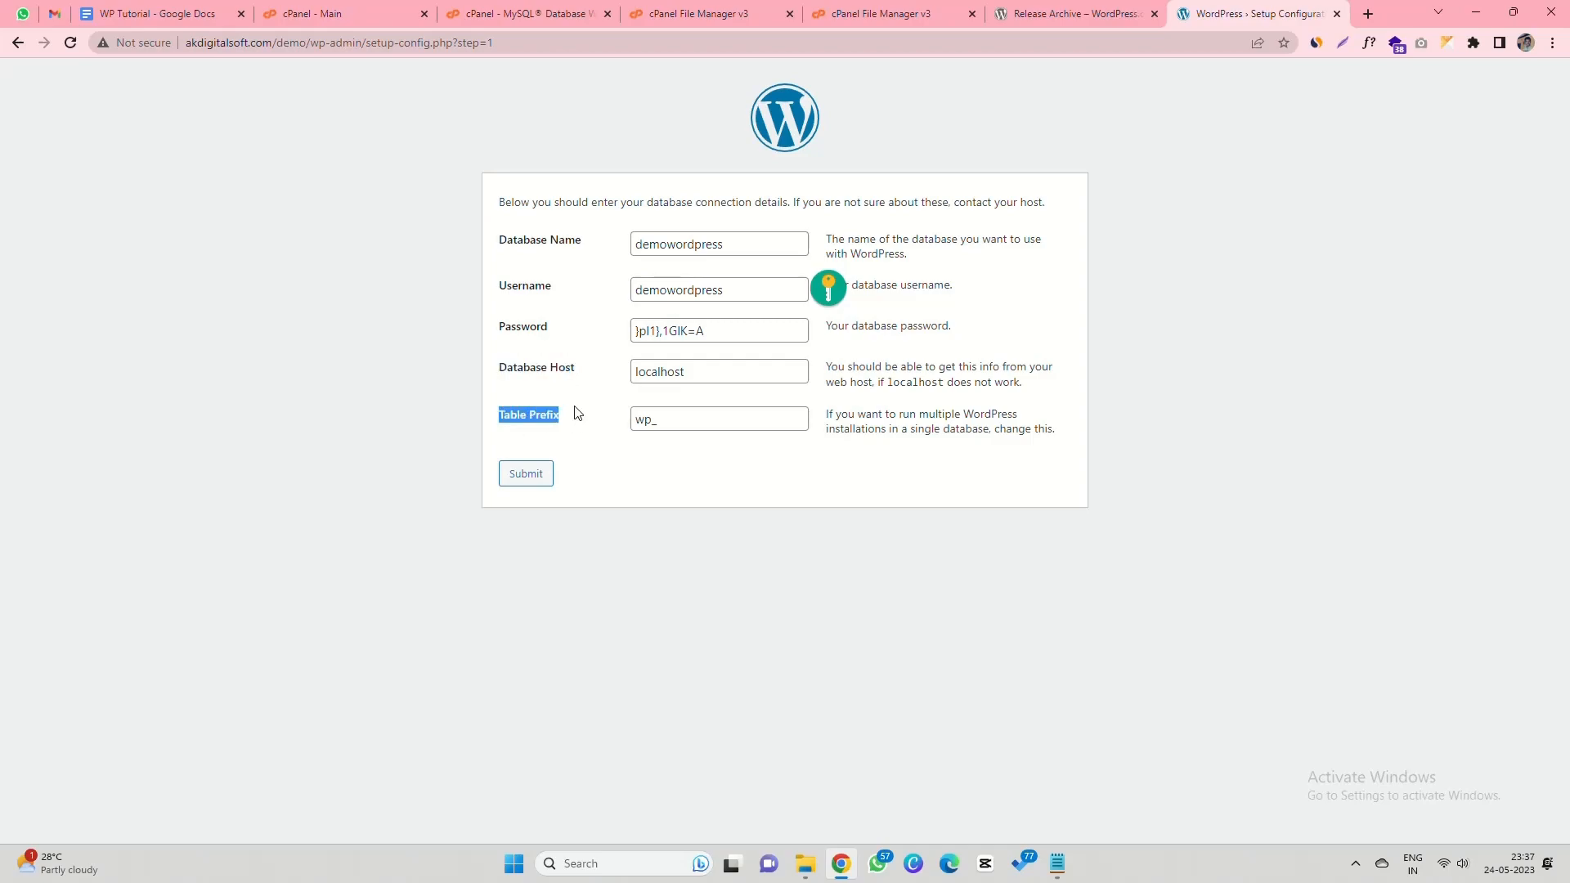
pyautogui.click(533, 474)
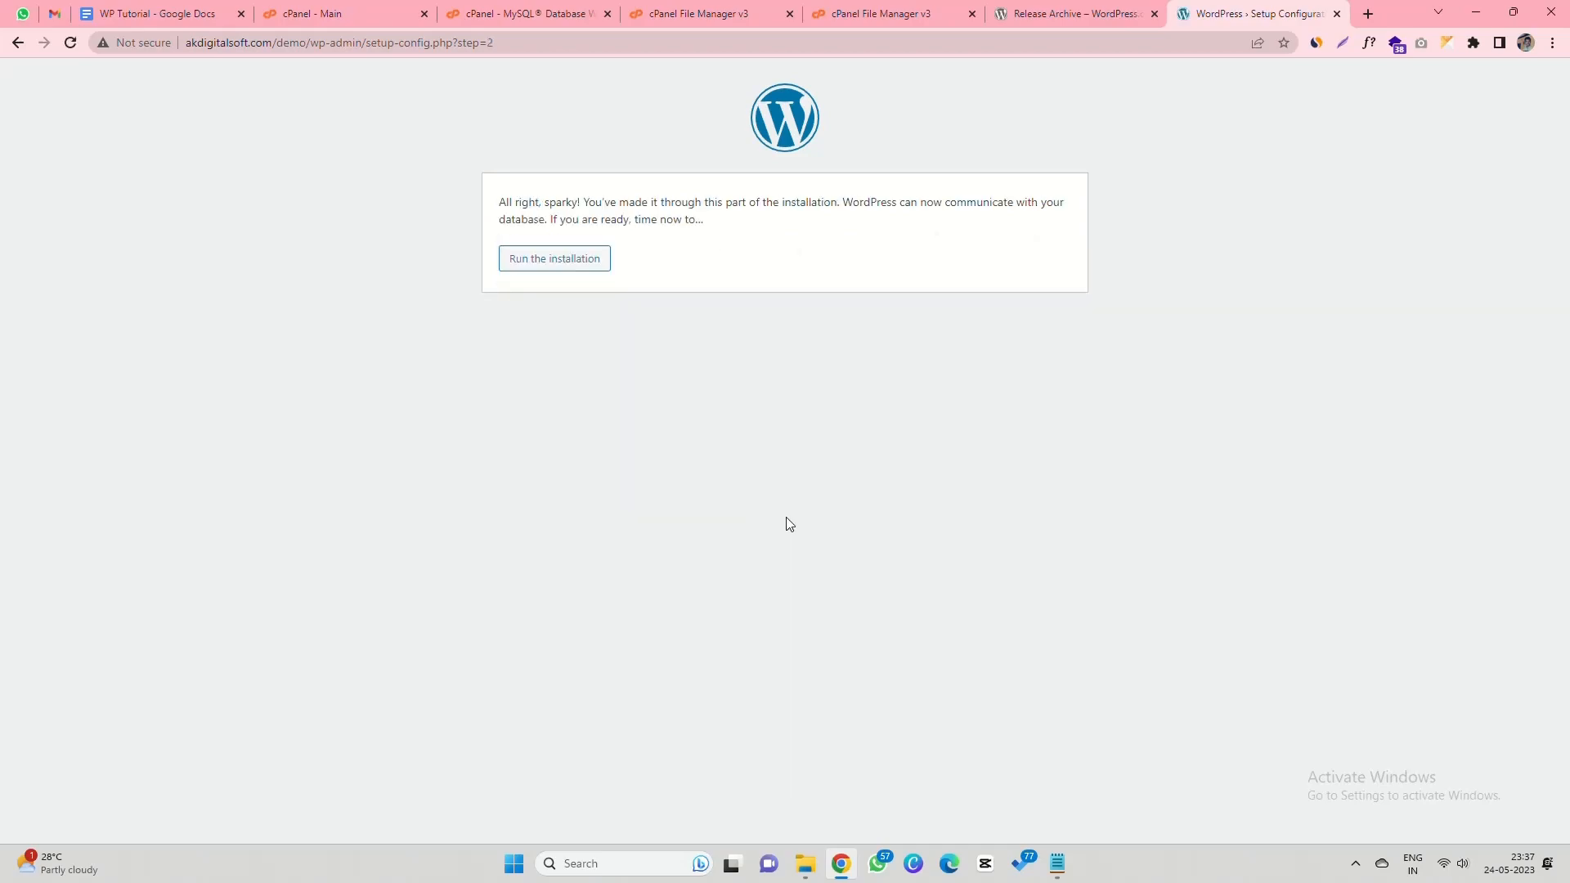
# - Run the installation and enter site title Demo Website and username 'admin'
pyautogui.click(579, 269)
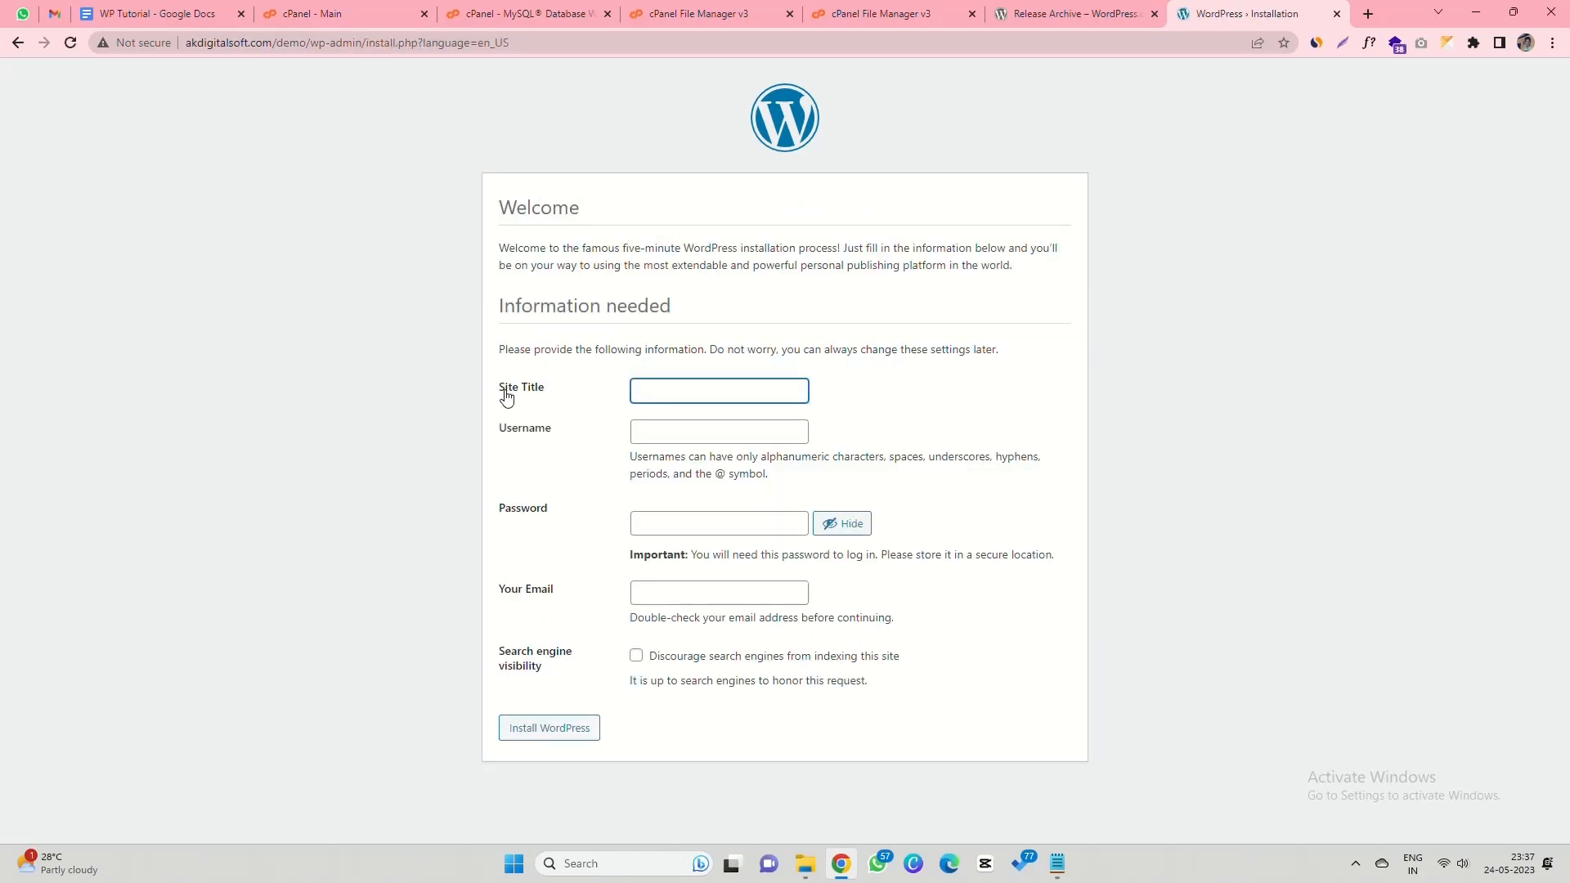
pyautogui.write('Demo')
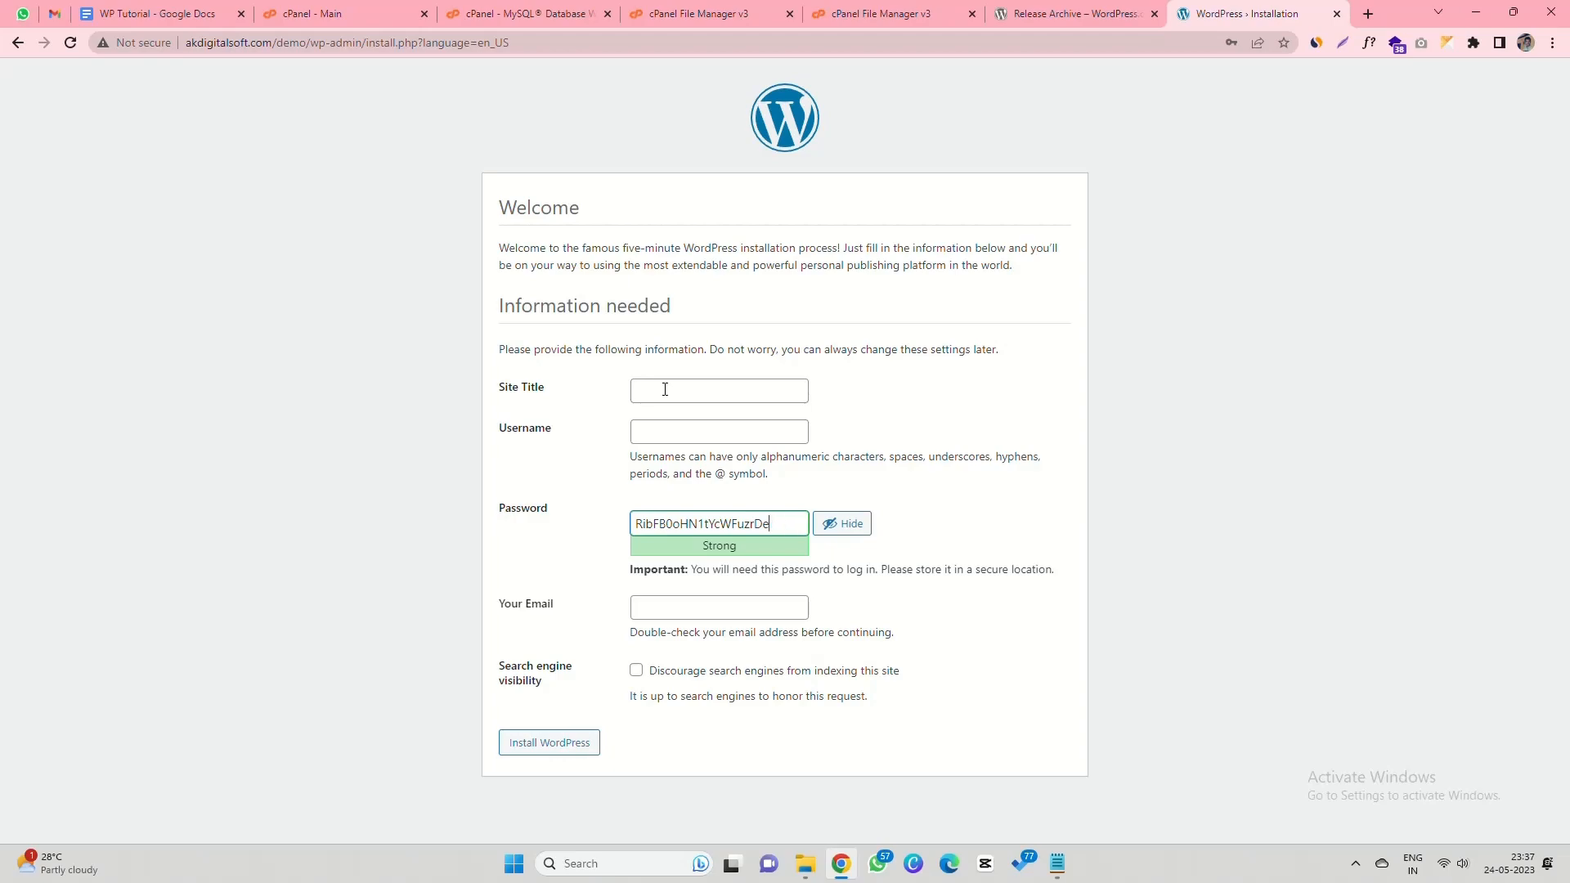
pyautogui.click(665, 390)
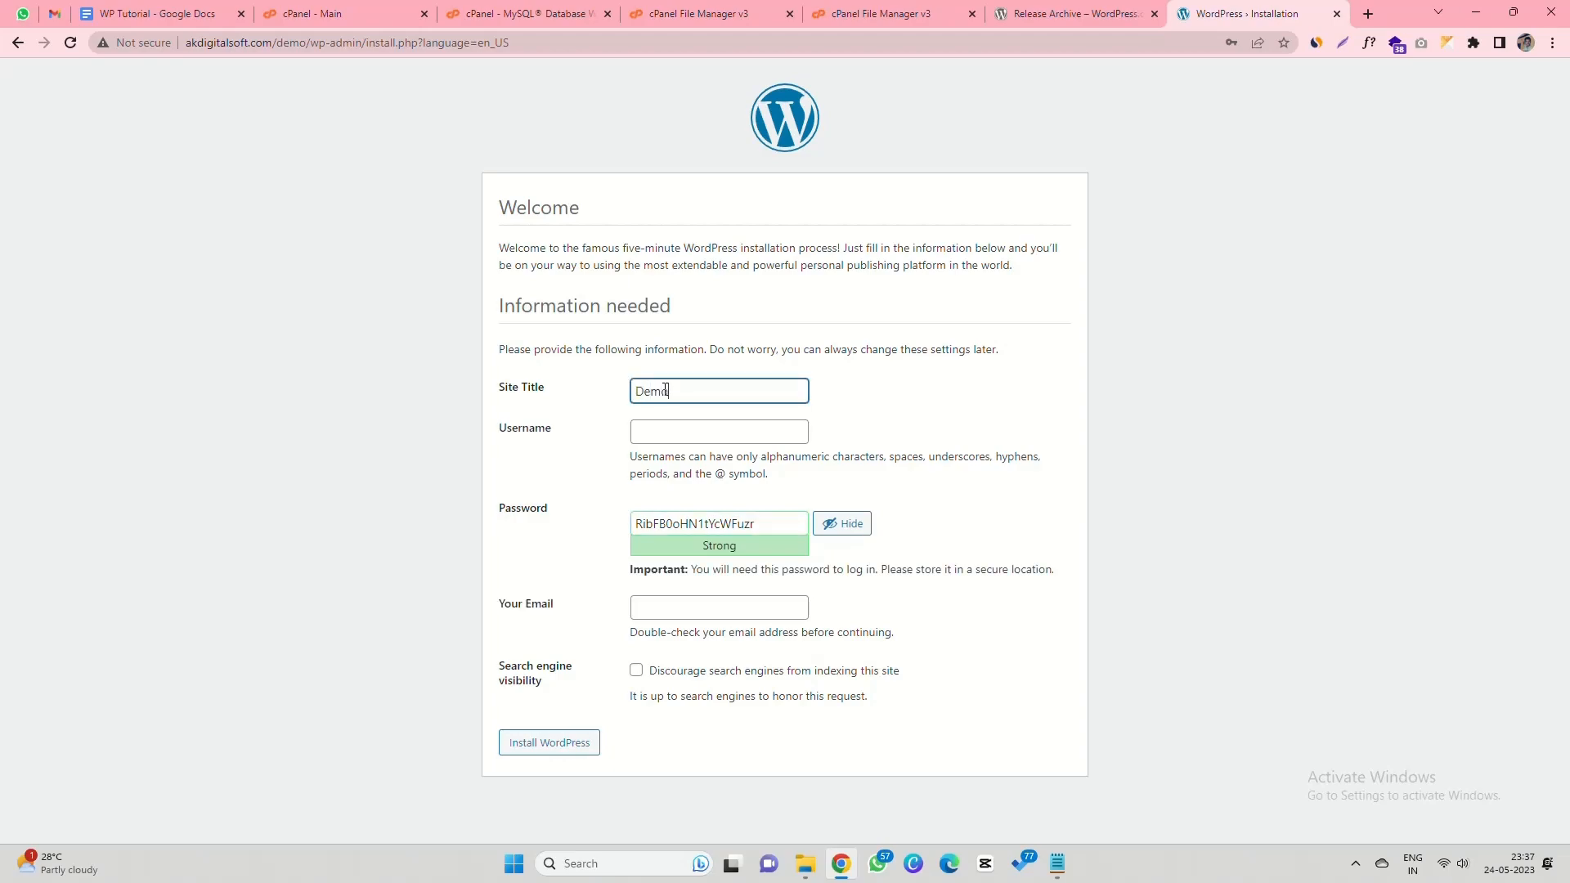
pyautogui.write('Website')
pyautogui.click(702, 423)
pyautogui.write('admin')
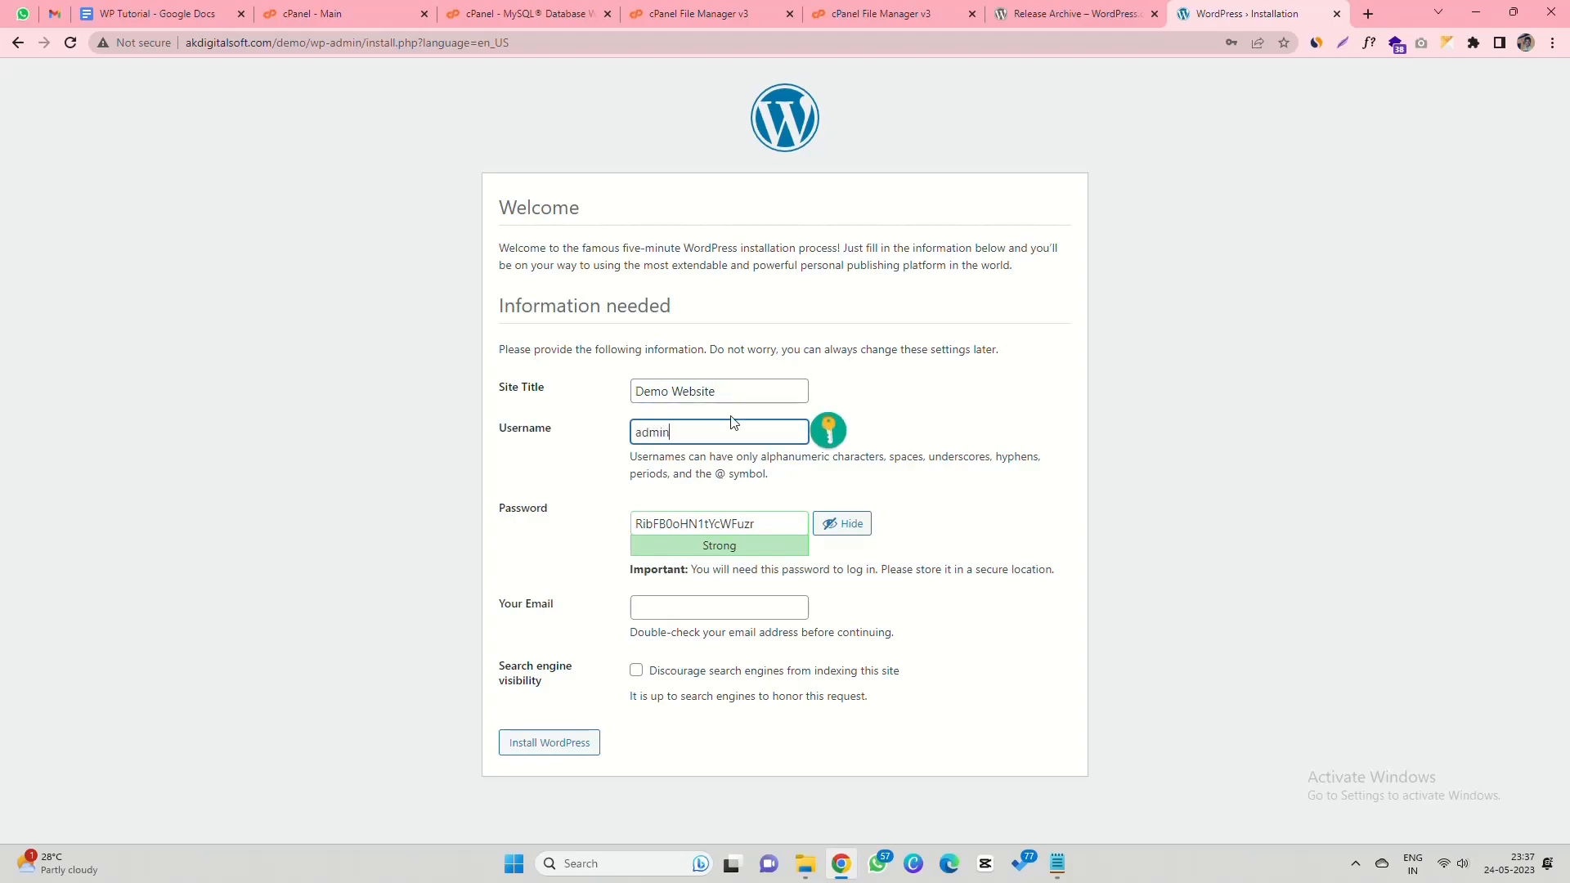
pyautogui.press('Tab')
pyautogui.hotkey('ctrl', 'c')
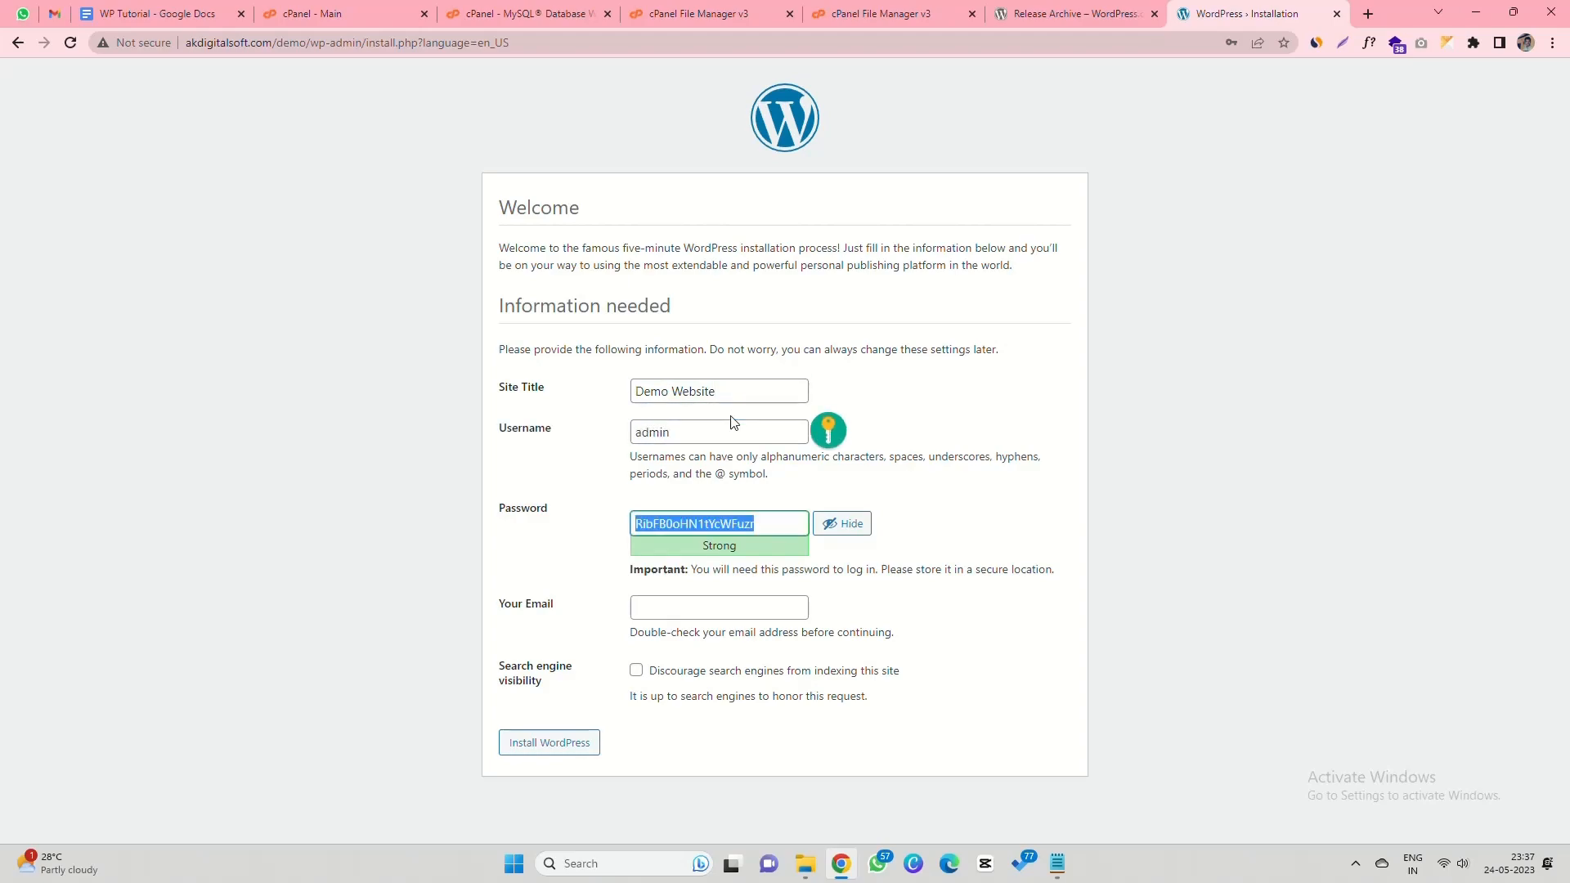
# - Record the generated admin password in the Notepad notes
pyautogui.hotkey('alt', 'Tab')
pyautogui.click(390, 204)
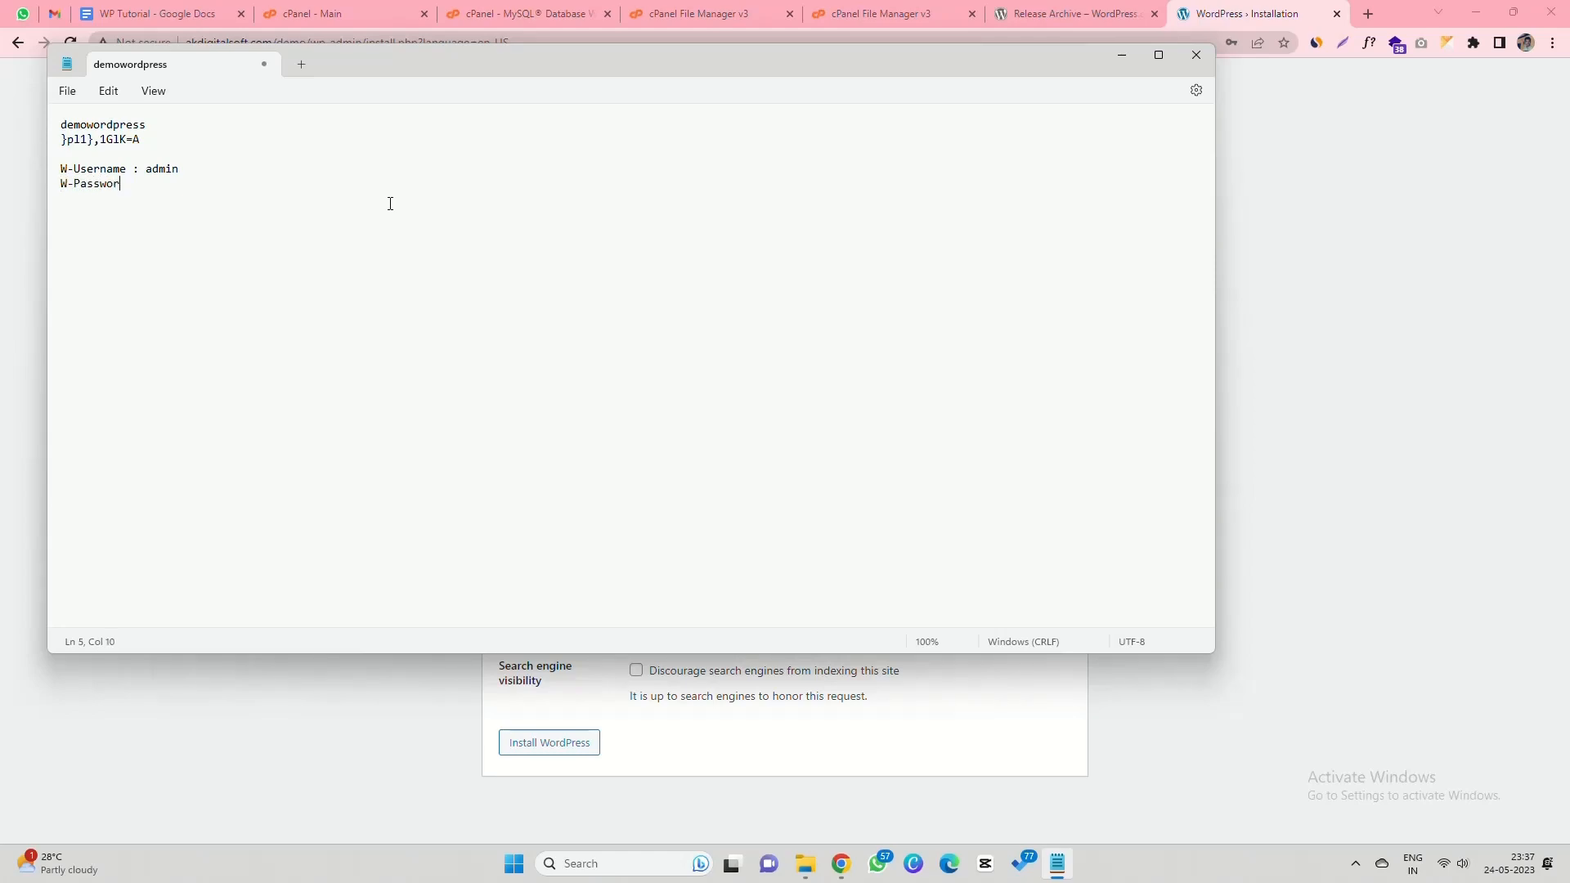
pyautogui.hotkey('ctrl', 'v')
pyautogui.hotkey('alt', 'Tab')
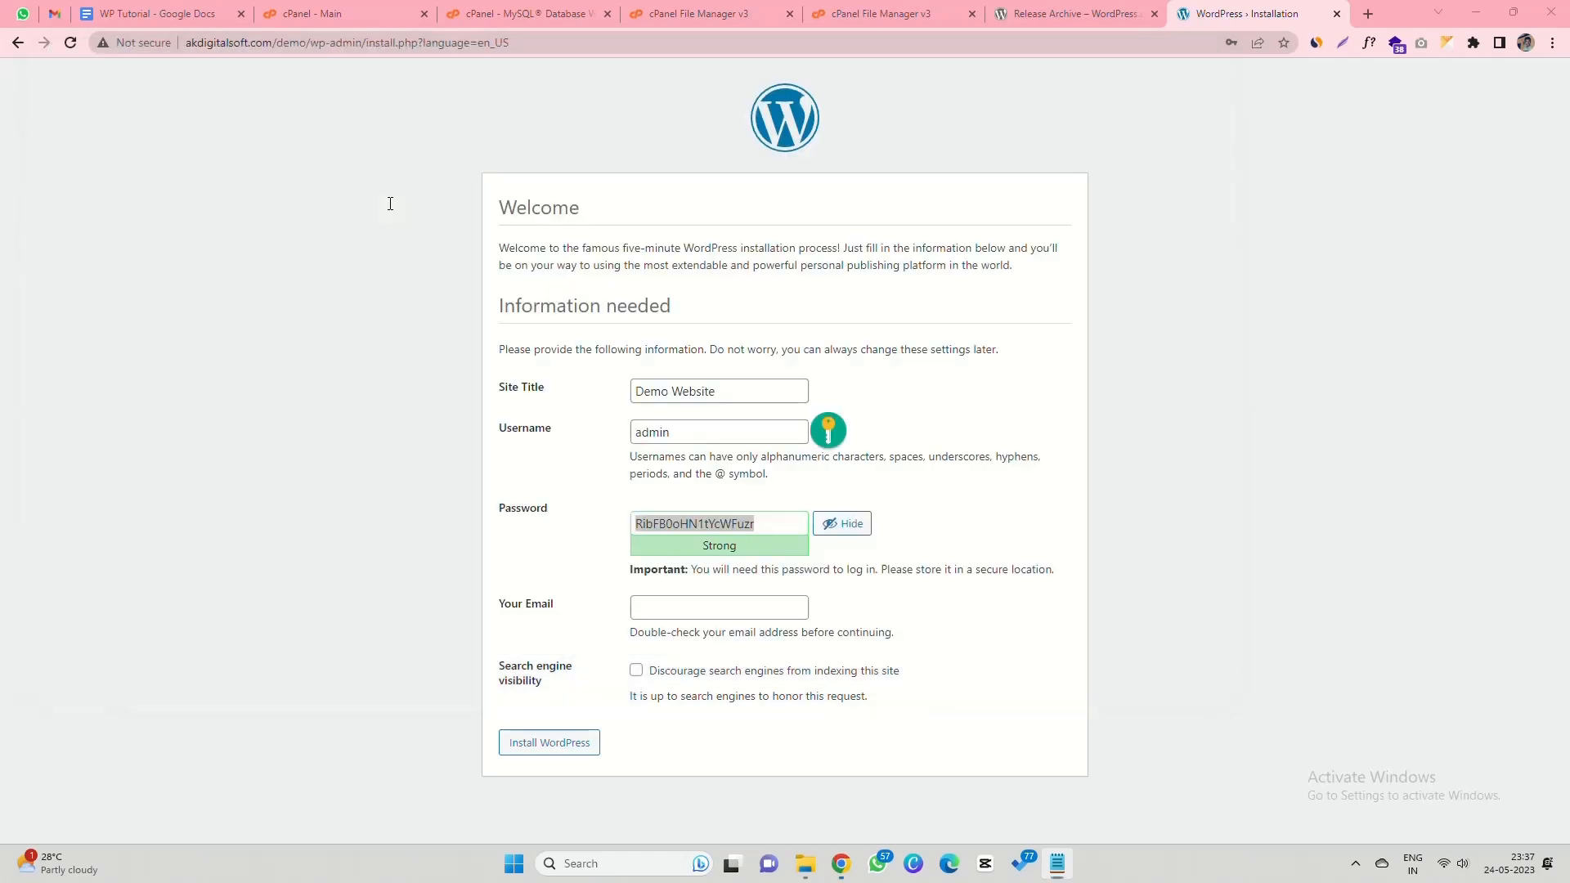
# - Enter the admin email, discourage search engine indexing, and install WordPress
pyautogui.click(656, 608)
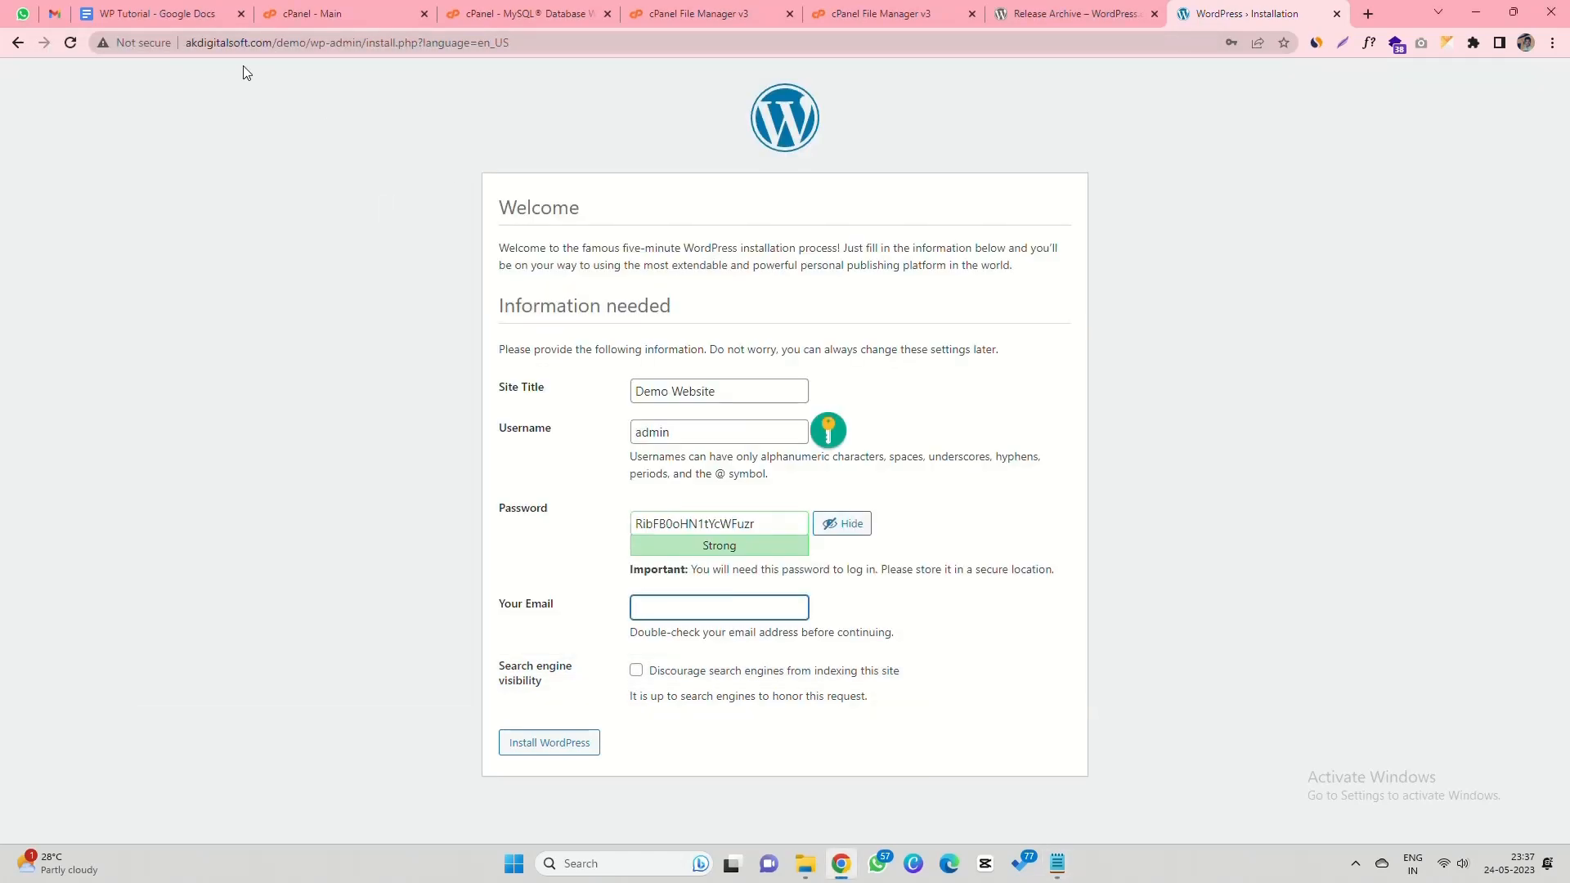
pyautogui.click(230, 41)
pyautogui.click(707, 606)
pyautogui.click(662, 680)
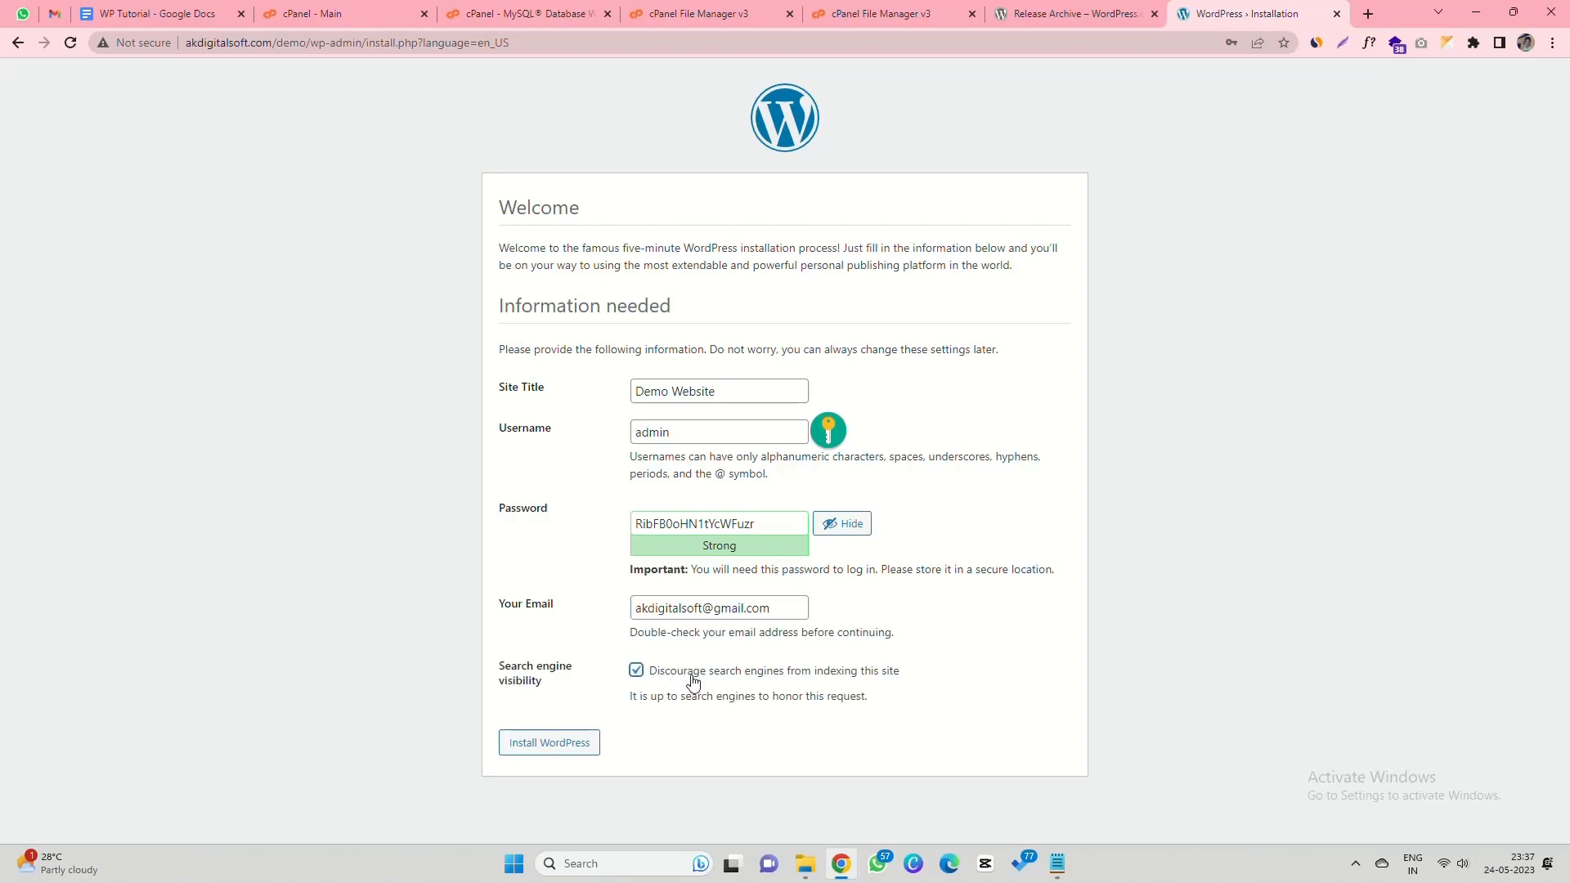
pyautogui.click(546, 745)
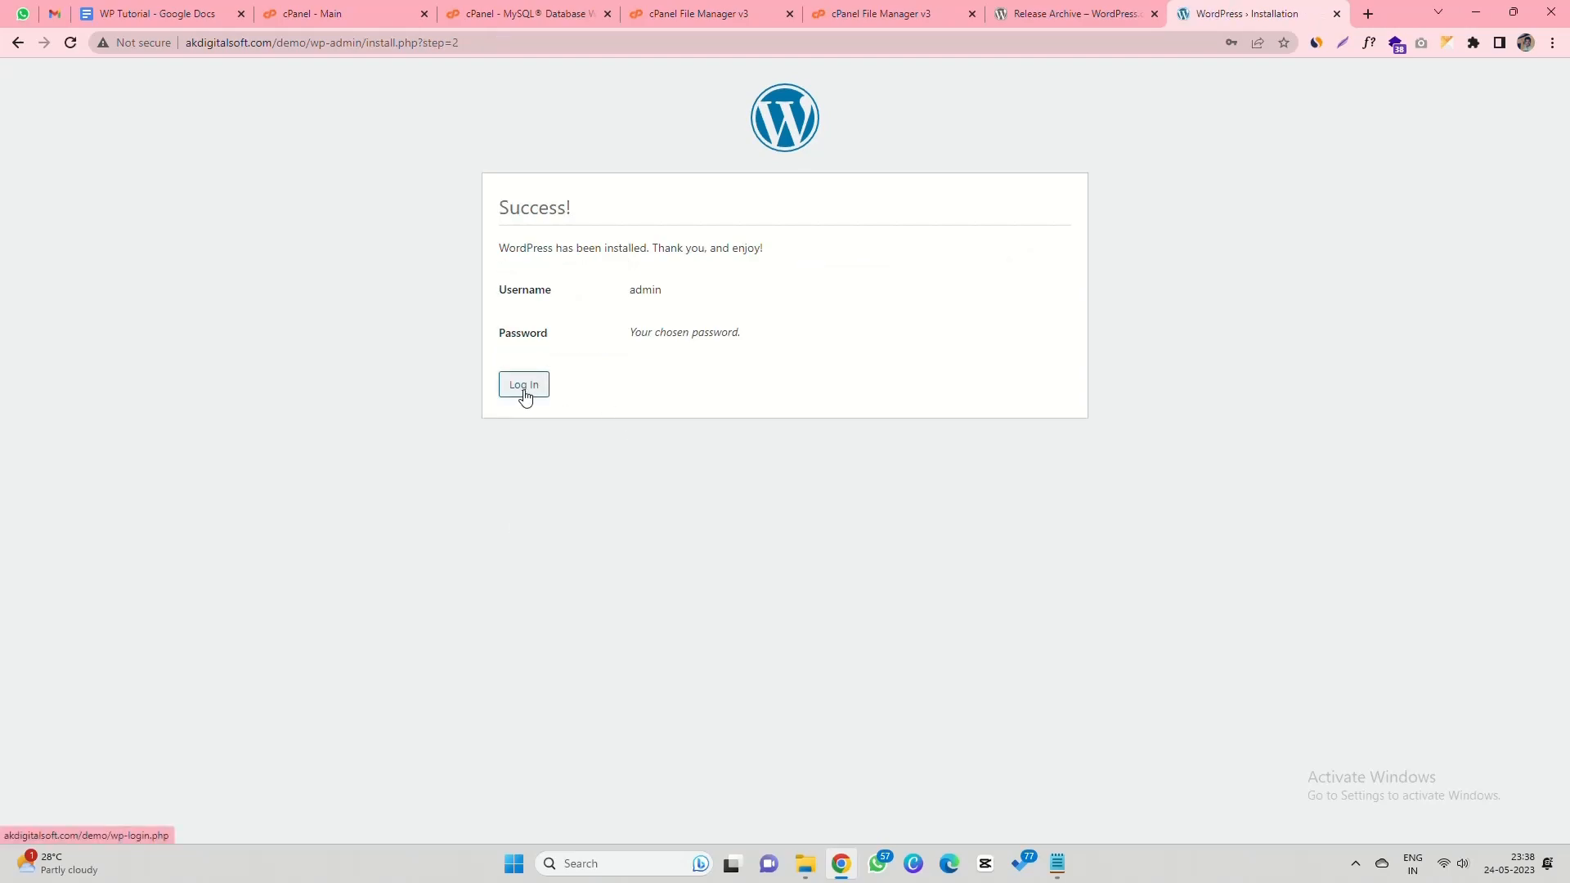
# - Load the live akdigitalsoft.com/demo site in a new tab, then return to the WP Tutorial doc
pyautogui.moveTo(306, 44); pyautogui.dragTo(268, 47)
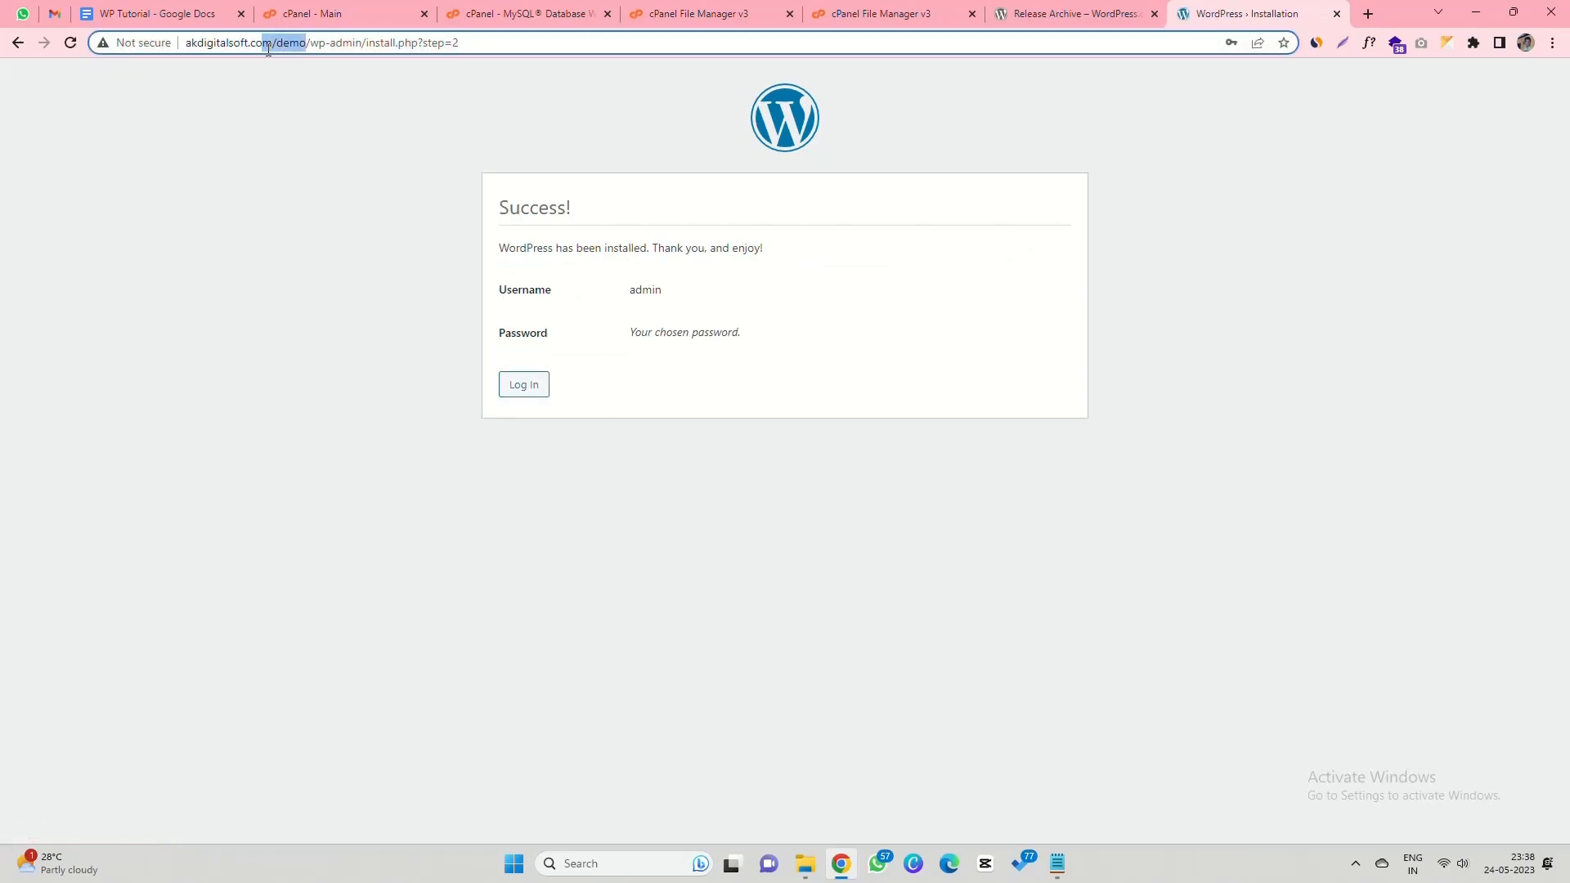
pyautogui.hotkey('ctrl', 'c')
pyautogui.click(1368, 13)
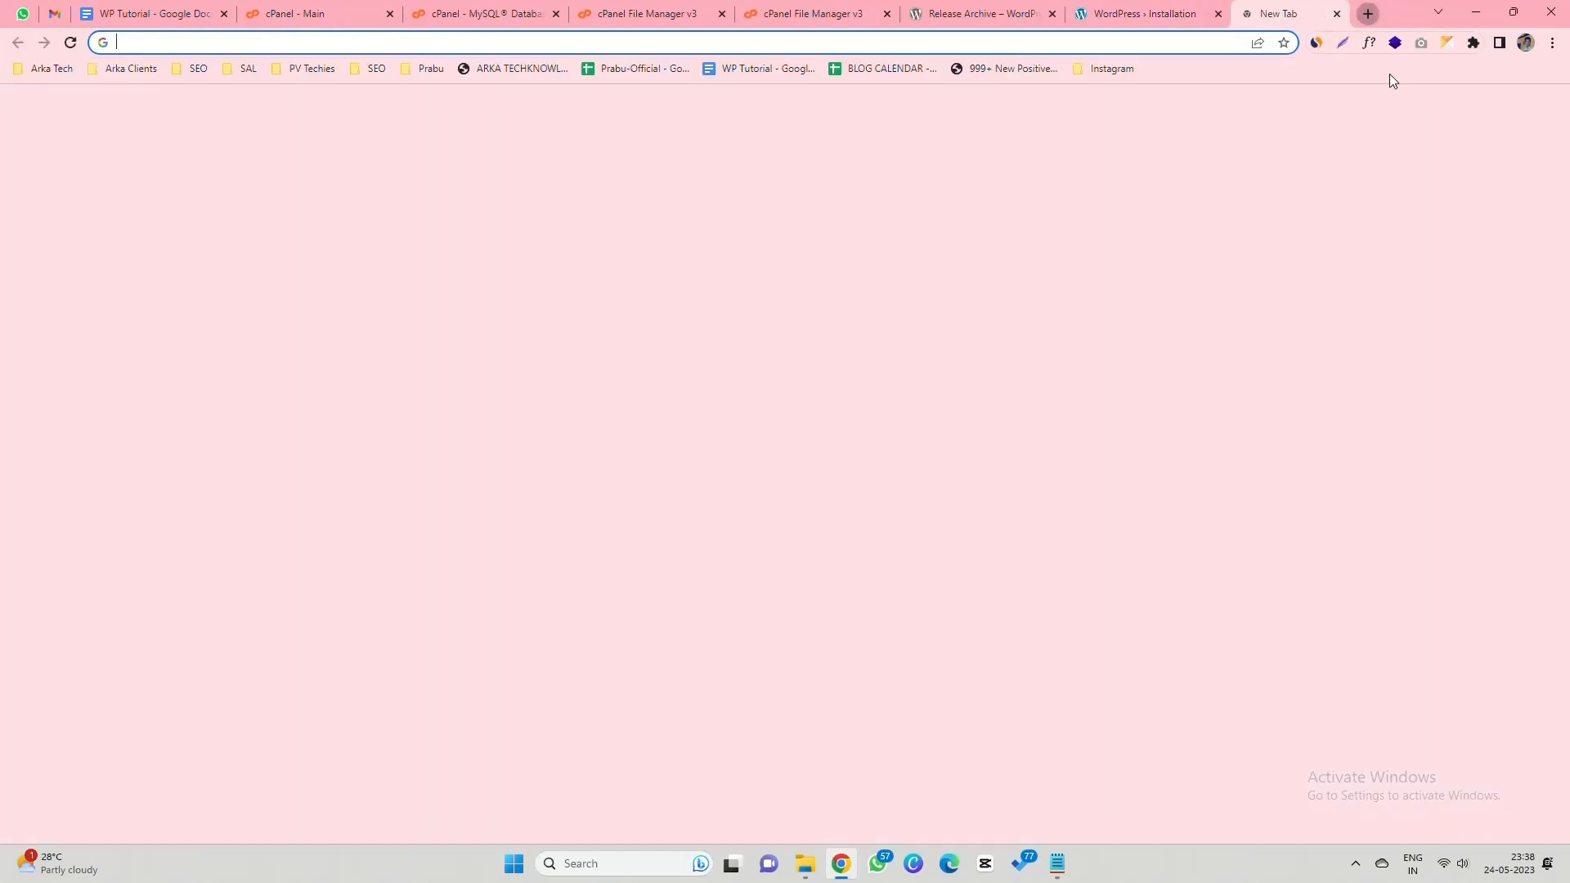
pyautogui.hotkey('ctrl', 'v')
pyautogui.press('Return')
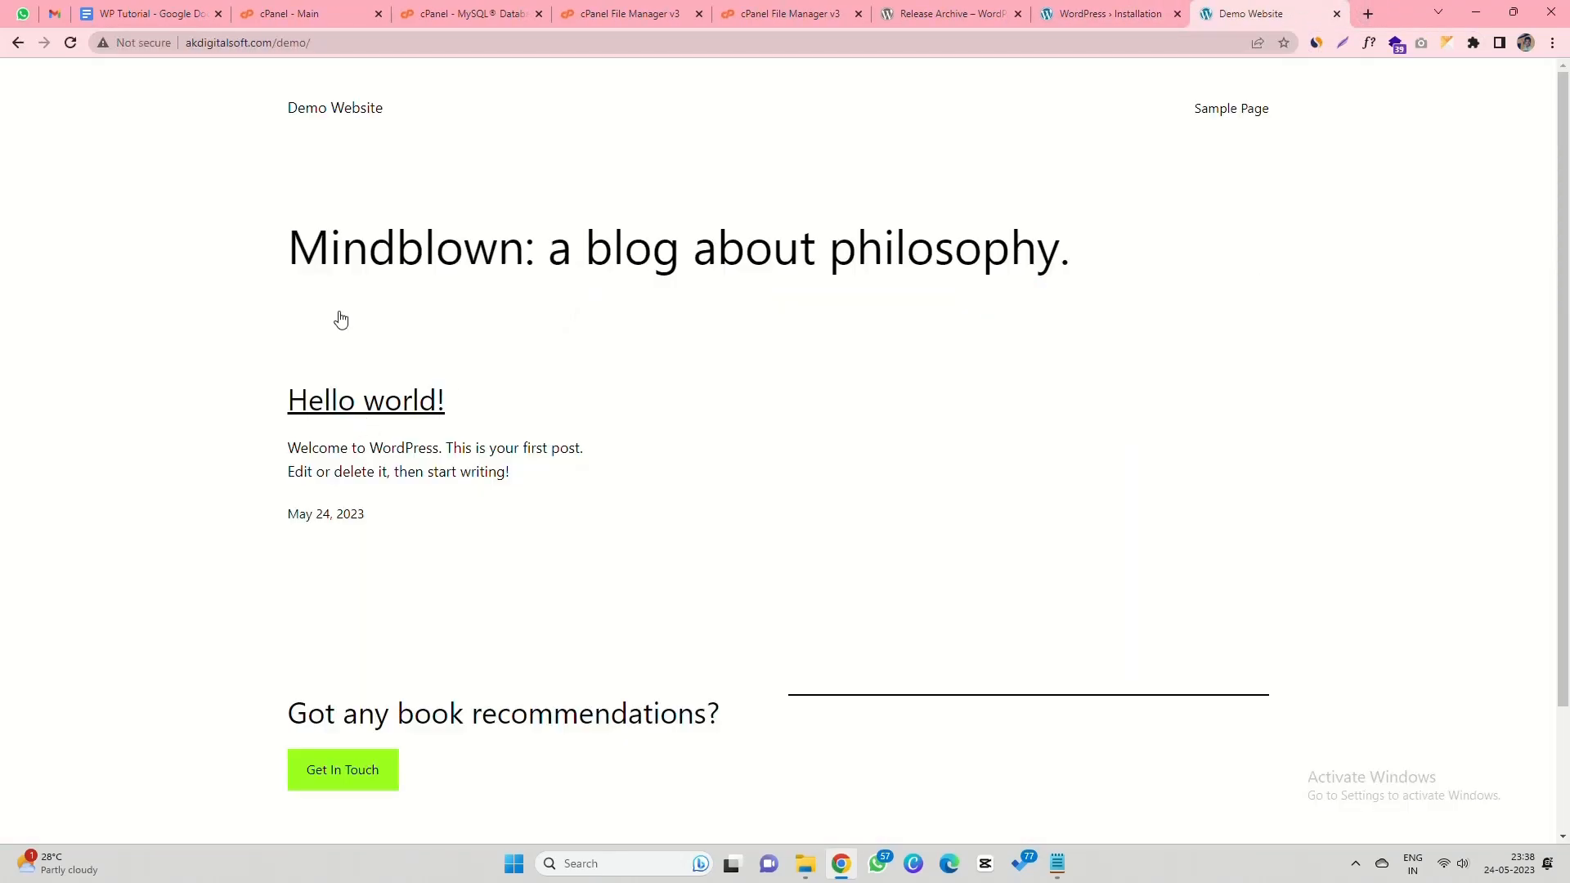
pyautogui.moveTo(277, 247); pyautogui.dragTo(719, 551)
pyautogui.scroll(-2, 532, 521)
pyautogui.scroll(2, 531, 521)
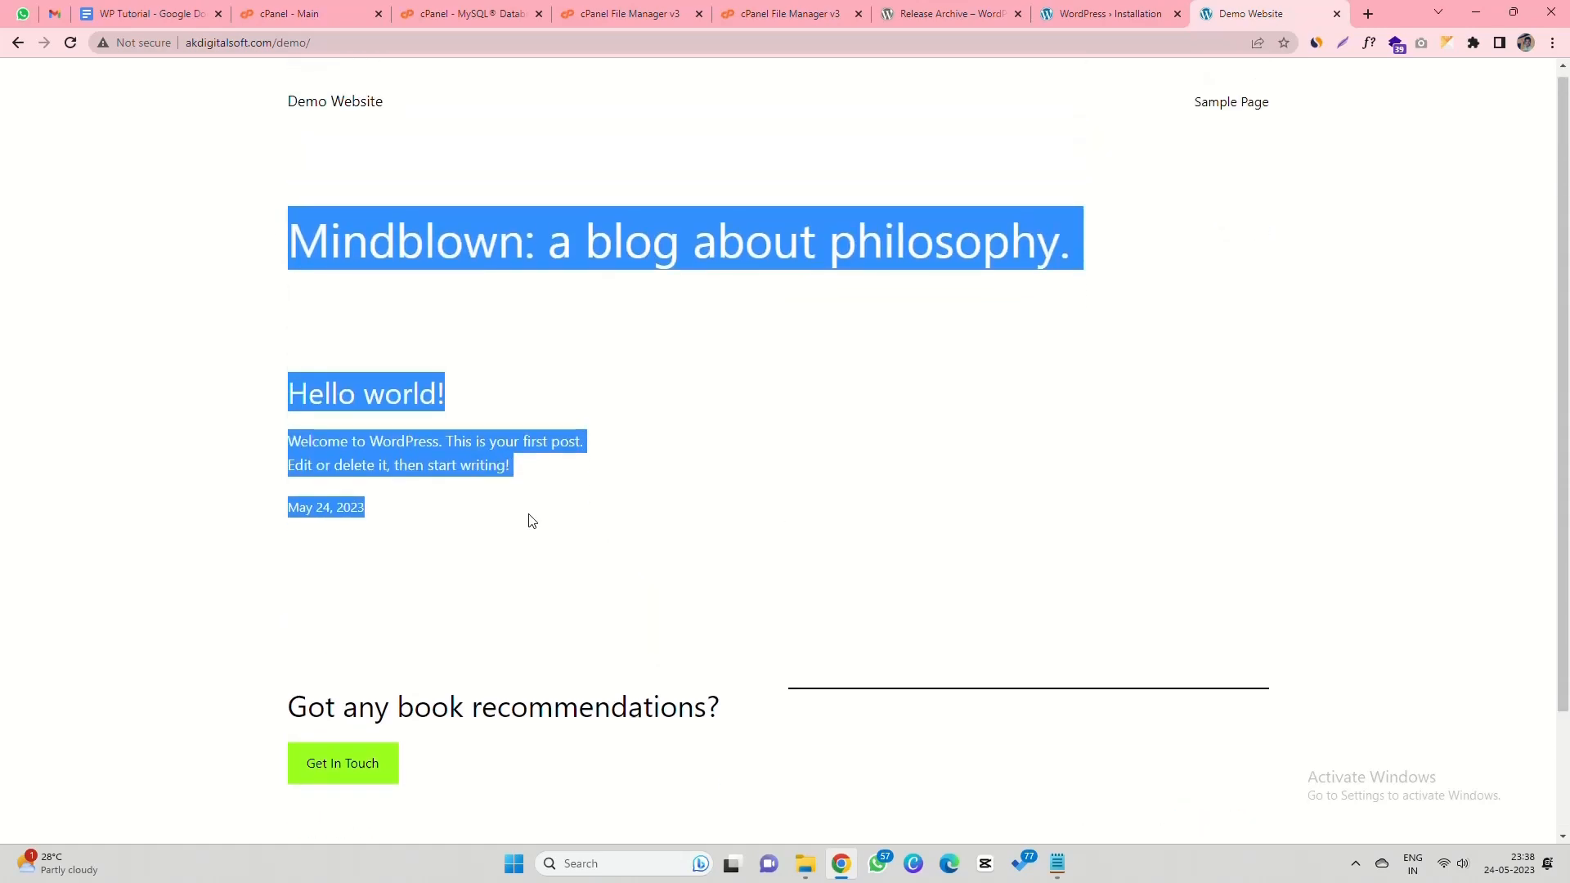
pyautogui.click(650, 340)
pyautogui.hotkey('ctrl', '3')
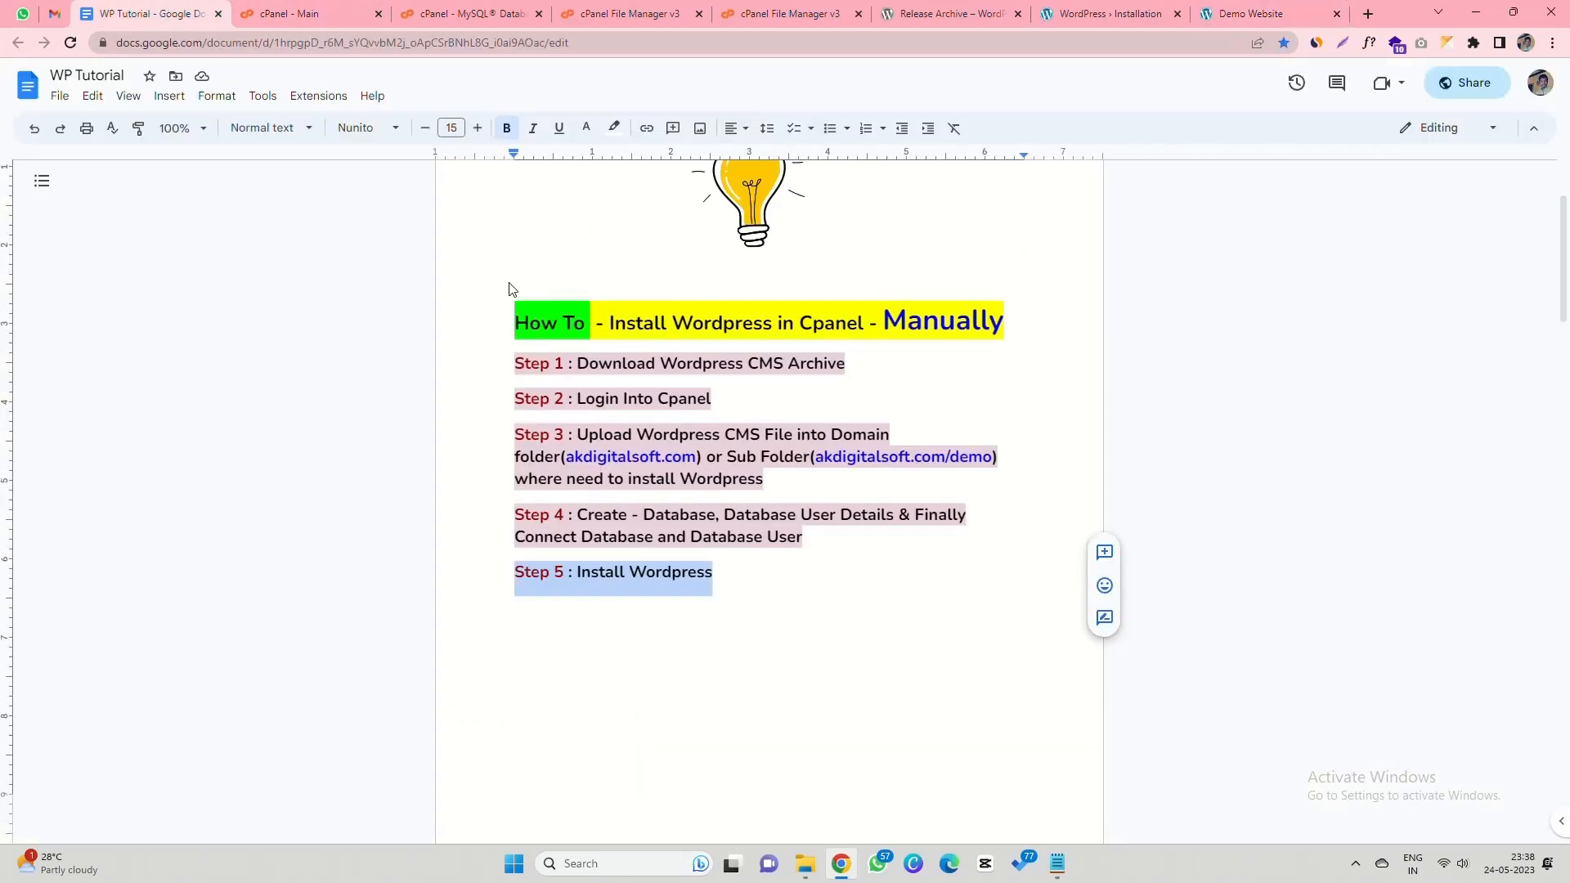
# - Type 'Thank you for Watching! :)' on a new line below Step 5
pyautogui.click(784, 607)
pyautogui.press('Return')
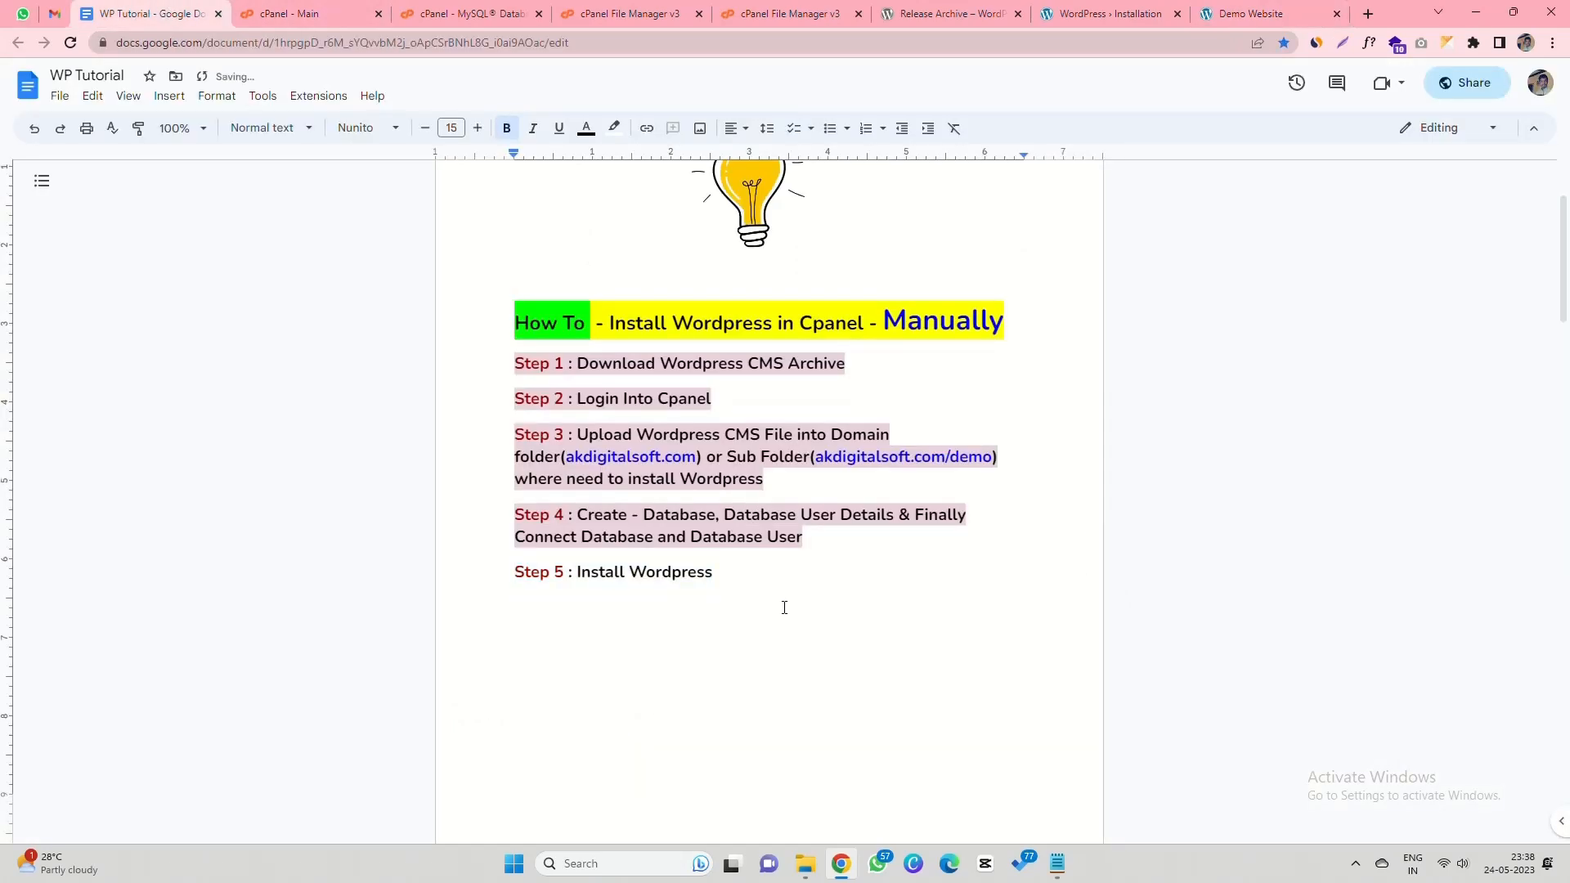
pyautogui.write('Than')
pyautogui.write('k ')
pyautogui.write('yours')
pyautogui.press('BackSpace')
pyautogui.press('BackSpace')
pyautogui.write('for W')
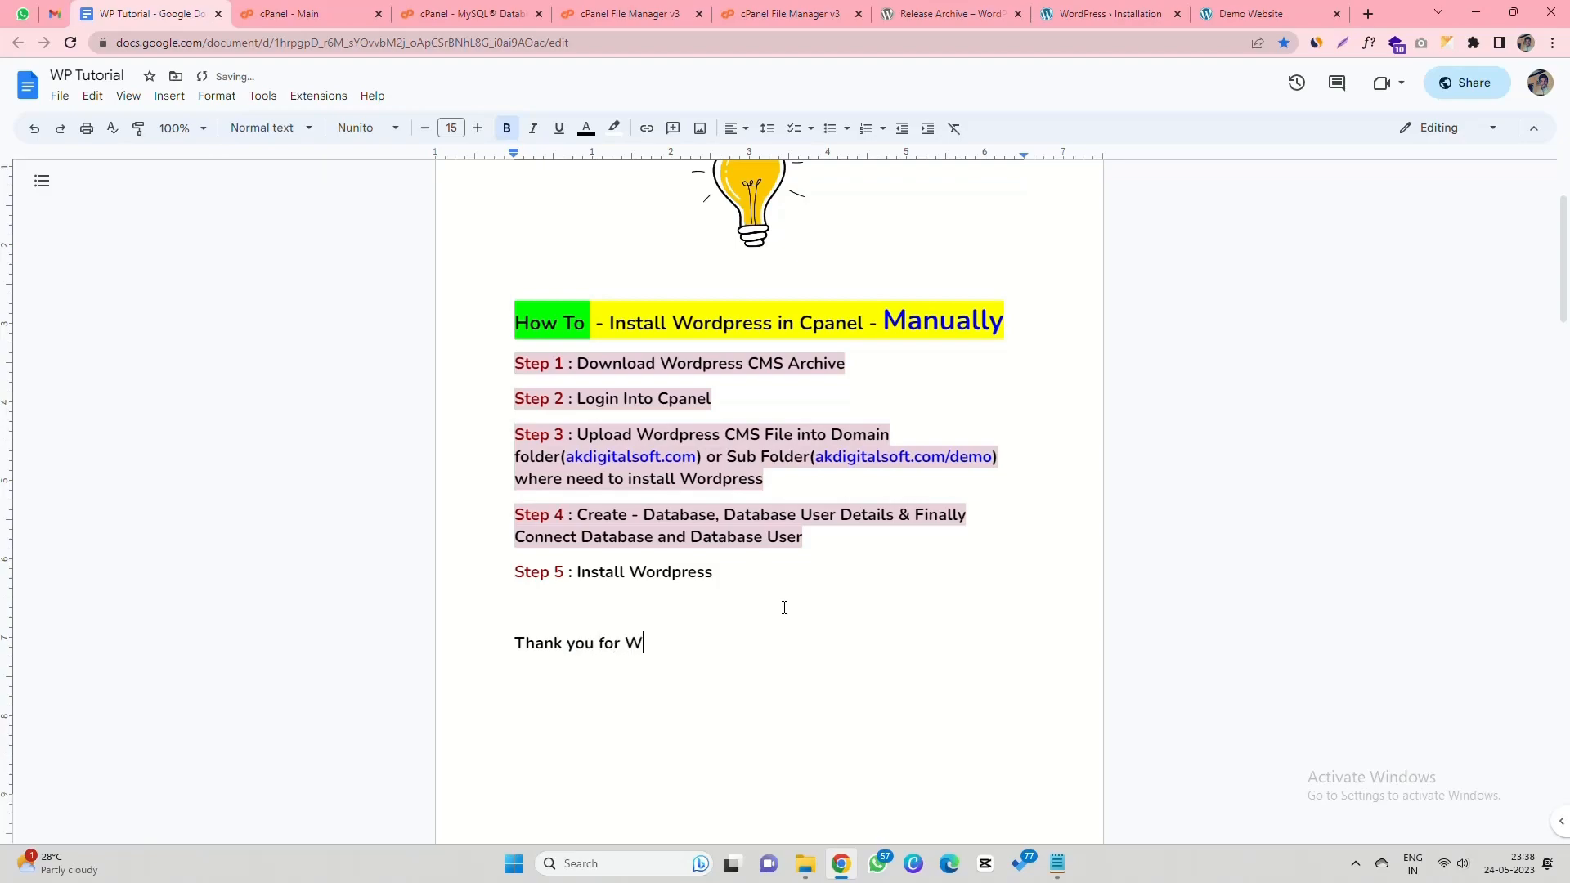
pyautogui.write('atching! :')
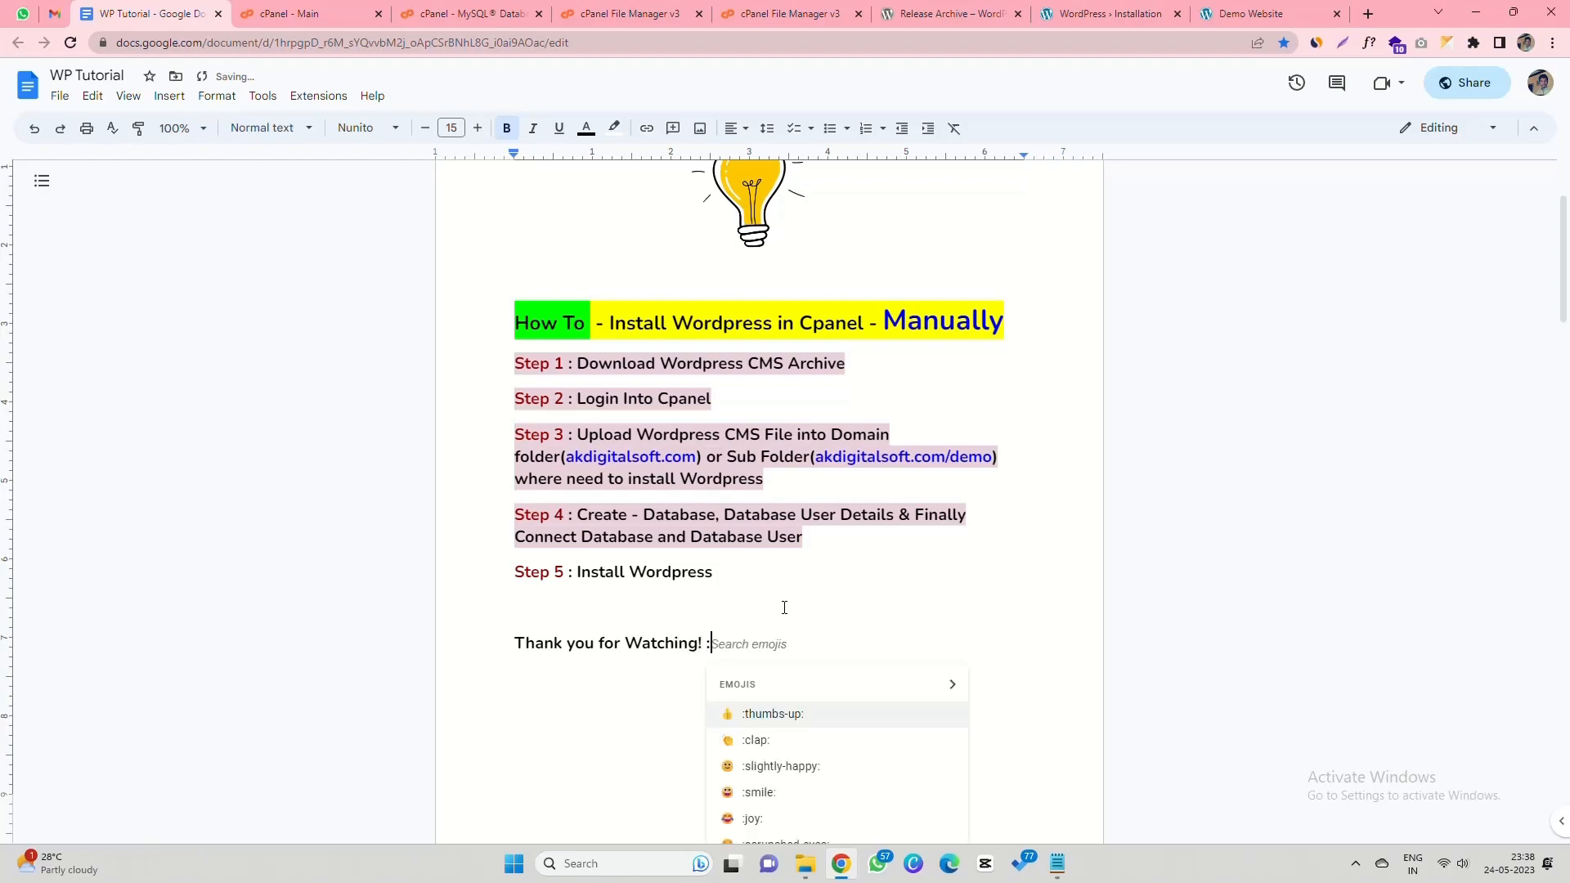